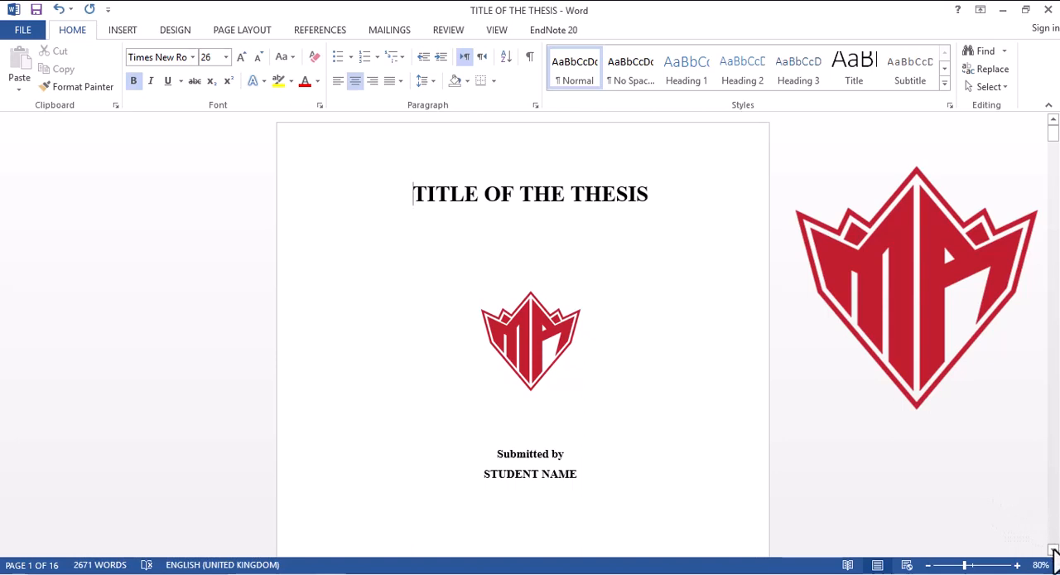
Step: Review the thesis front matter from the title page through the declaration, abstract, acknowledgements and dedication to the table of contents
scroll(1054, 551, "down", 5)
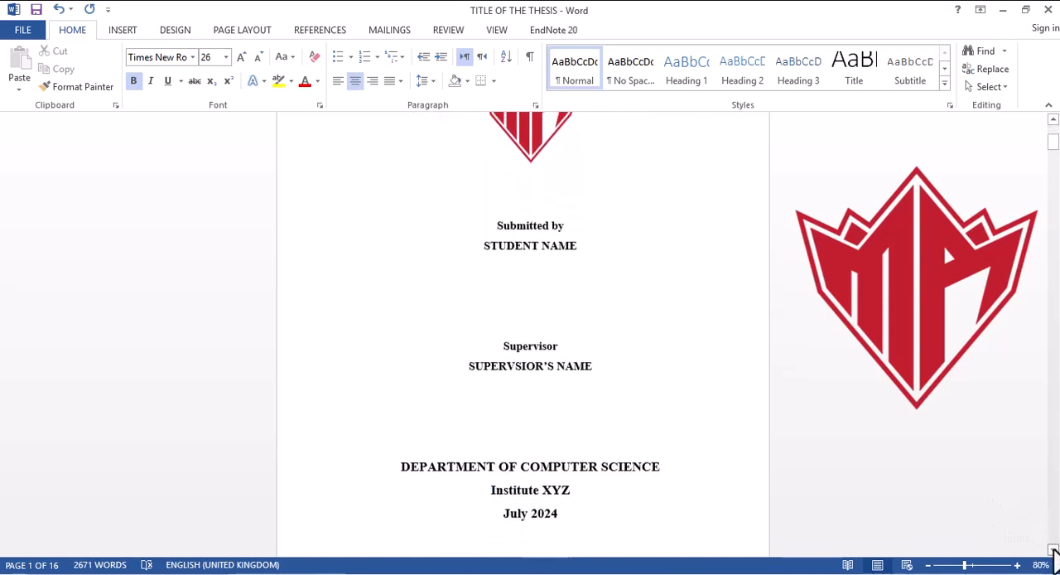
scroll(1053, 550, "down", 5)
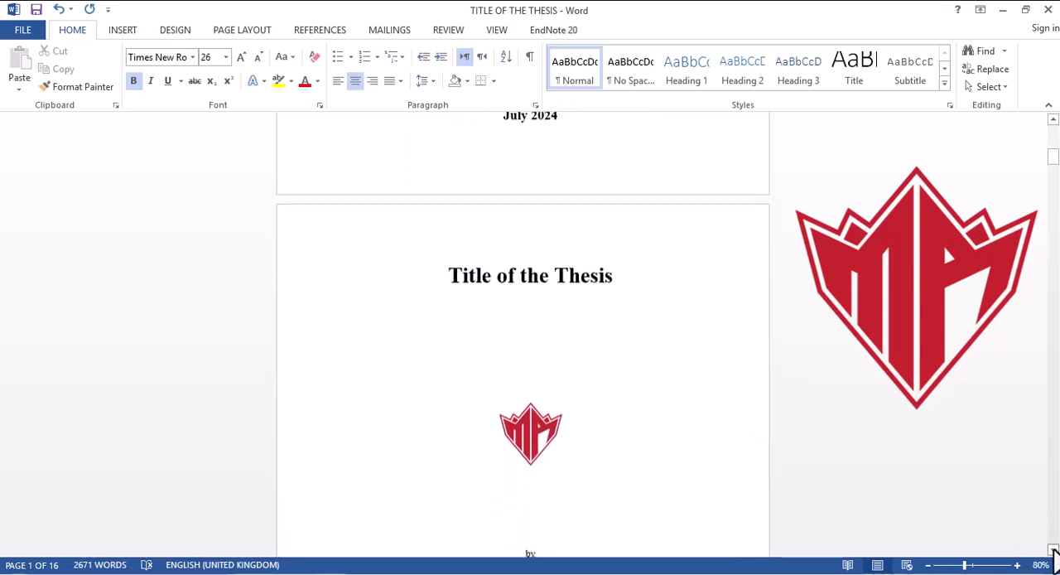
scroll(1053, 551, "down", 5)
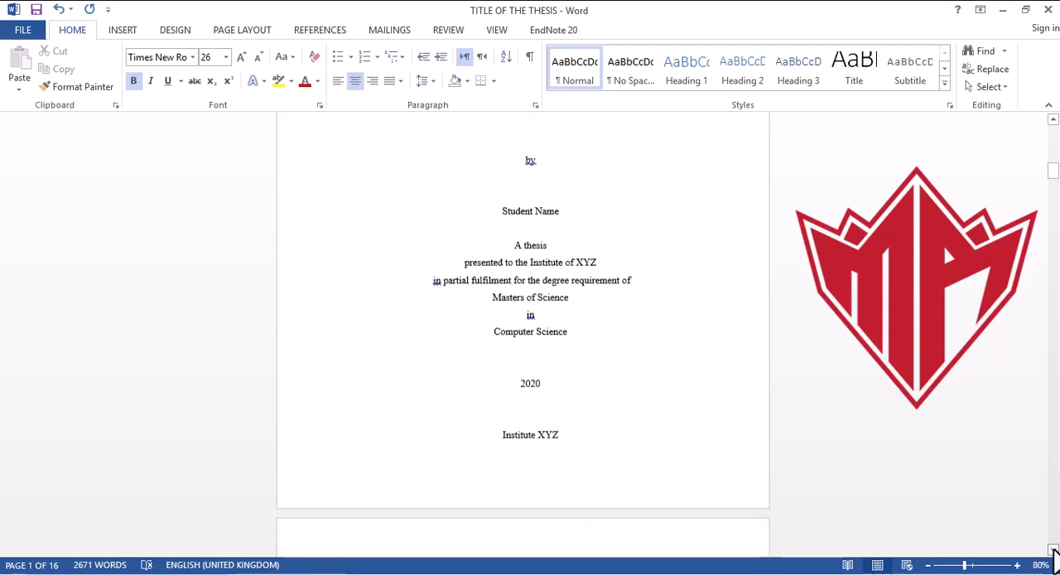
scroll(1053, 551, "down", 5)
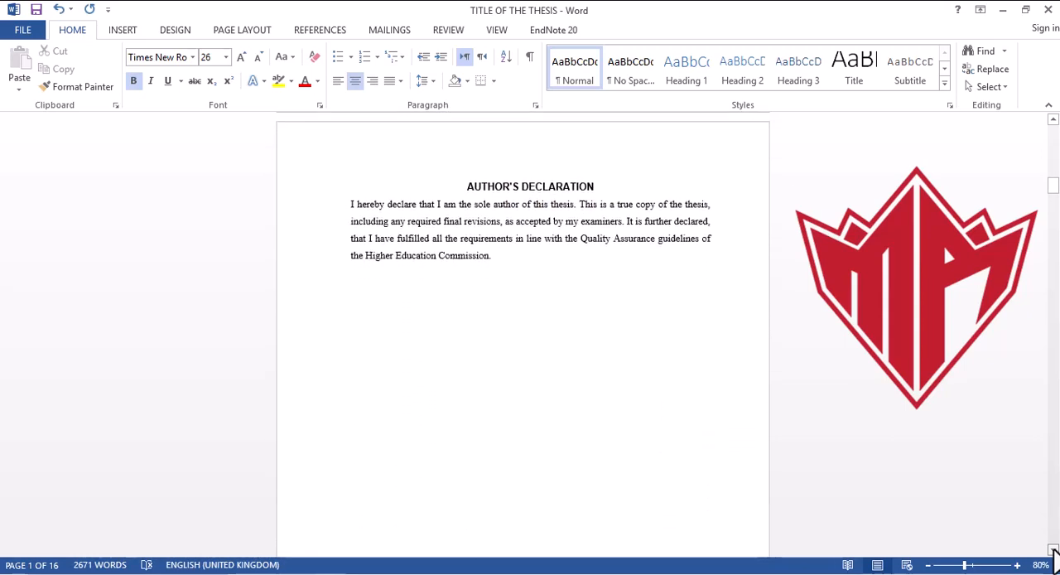
scroll(1053, 550, "down", 5)
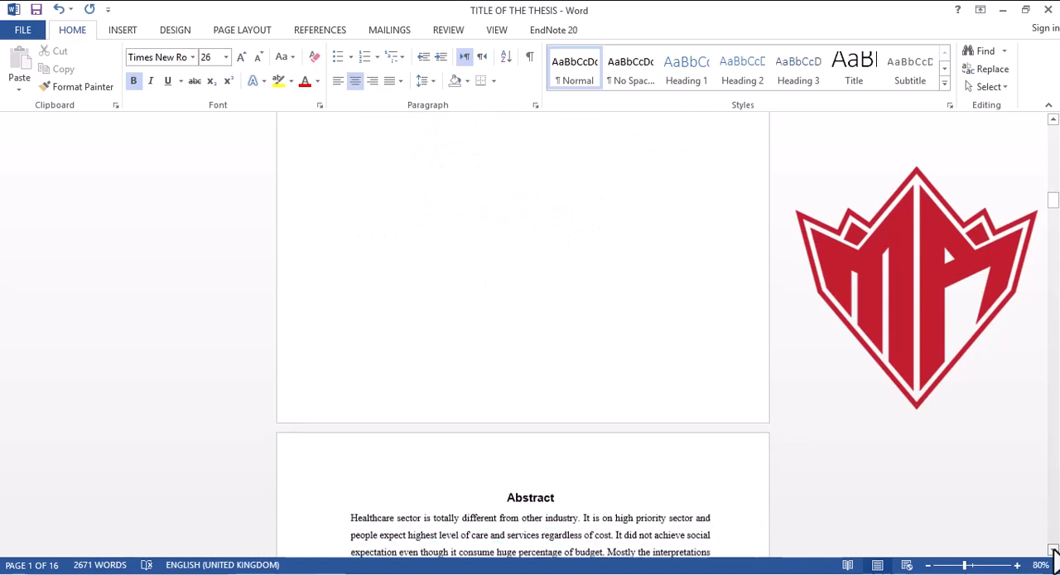
scroll(1053, 551, "down", 5)
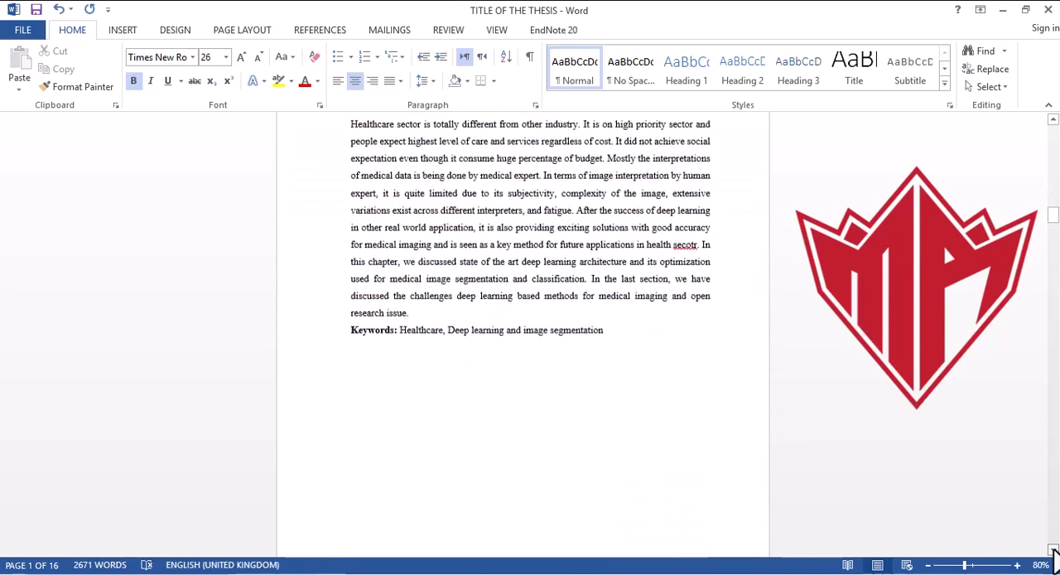
scroll(1053, 550, "down", 5)
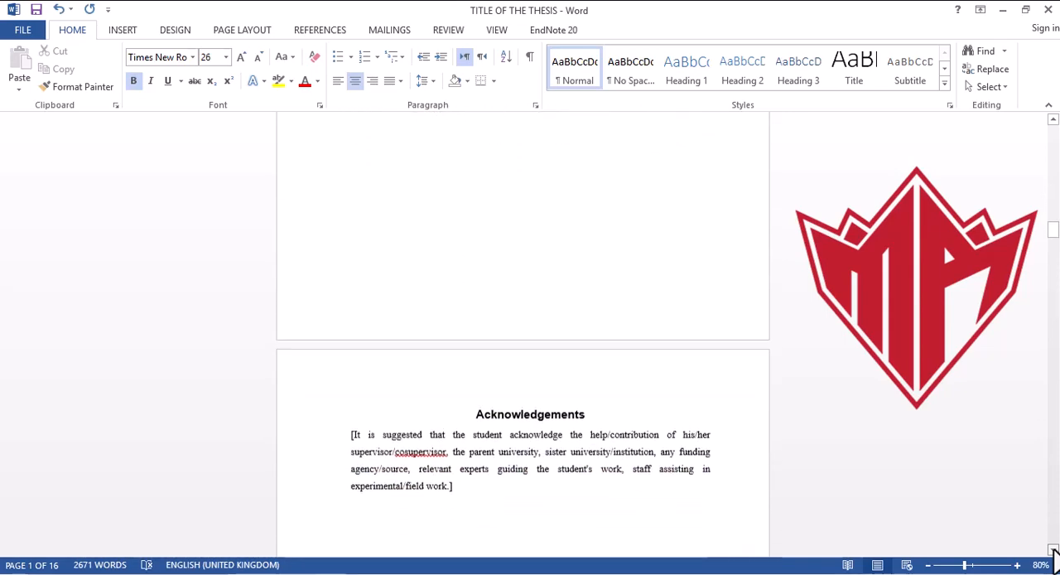
scroll(1054, 550, "down", 5)
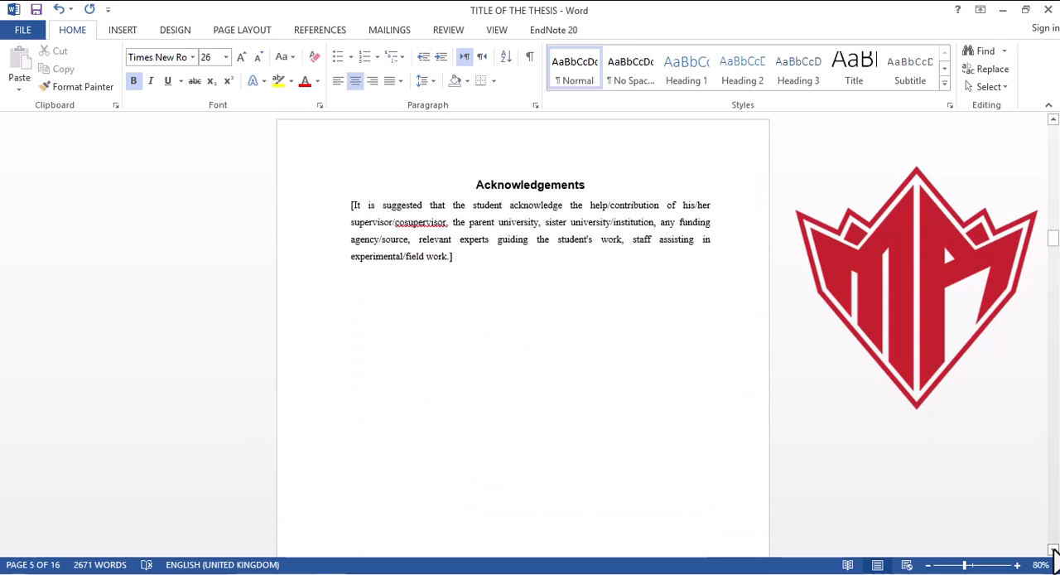
scroll(1053, 551, "down", 5)
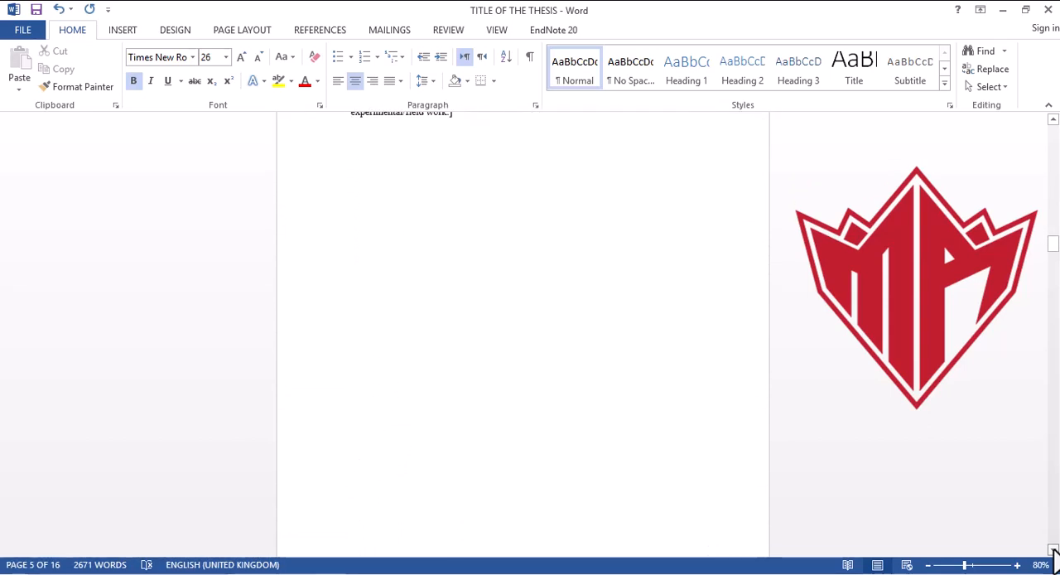
scroll(1054, 550, "down", 5)
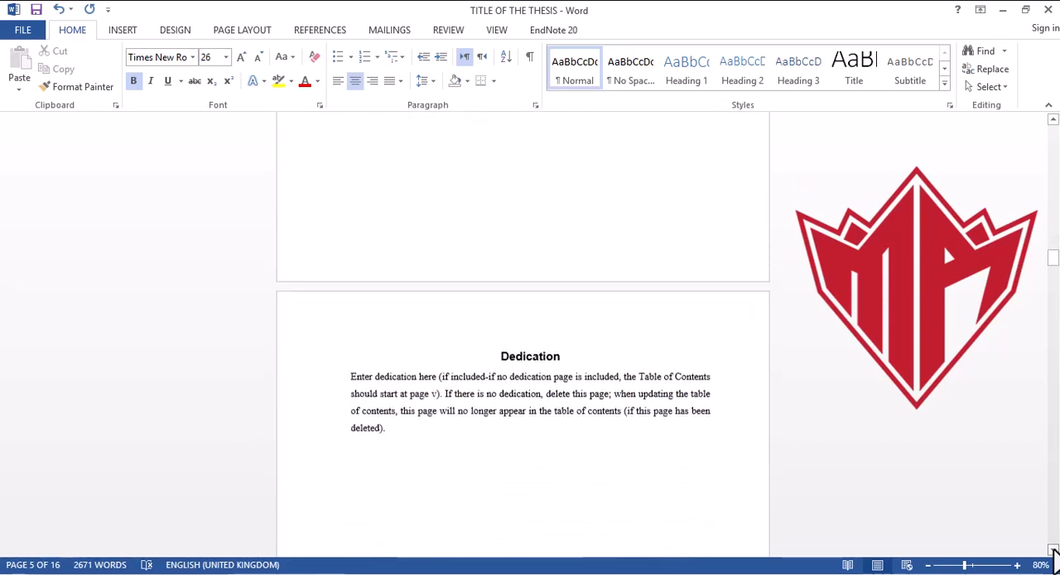
scroll(1054, 551, "down", 5)
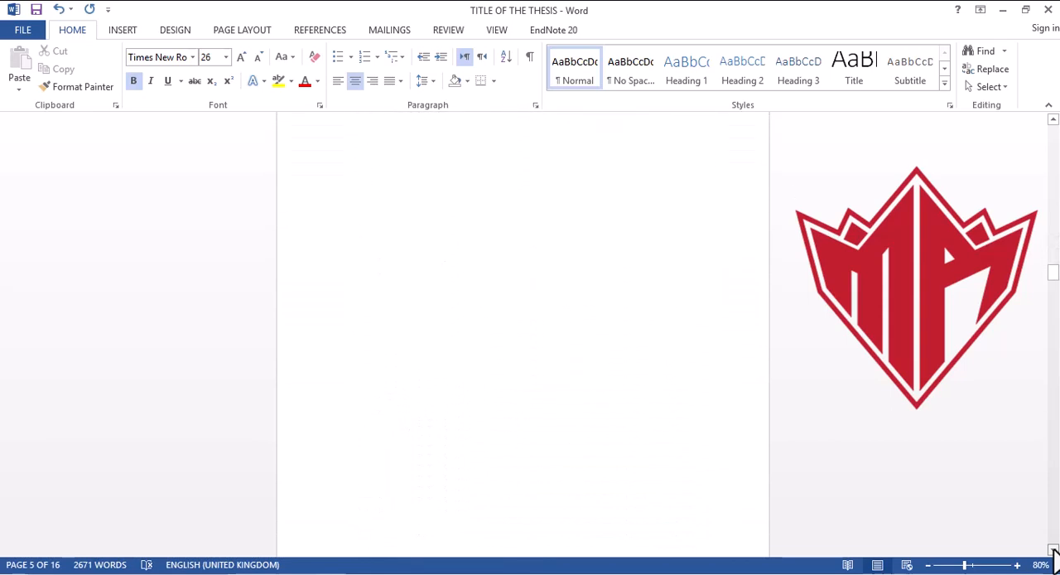
scroll(1053, 551, "down", 5)
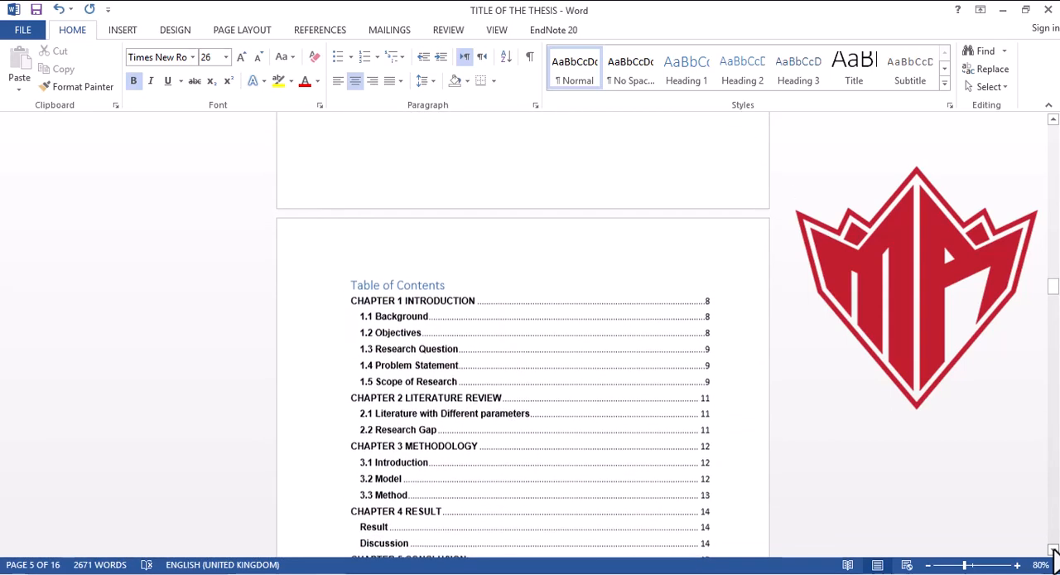
Step: Set the "Table of Contents" heading to Arial (Body CS) at 14 pt
left_click(445, 281)
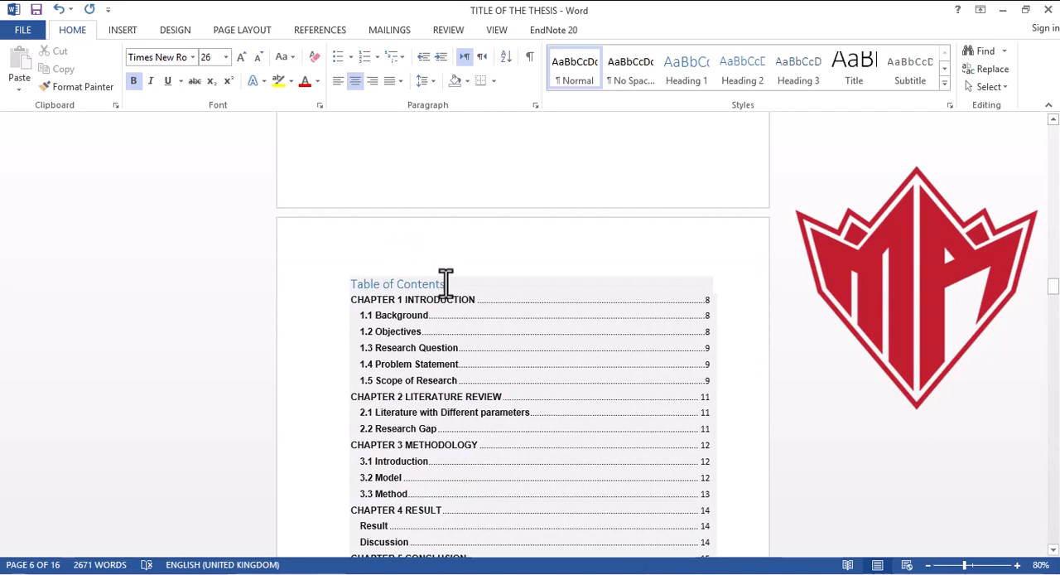
left_click(444, 282)
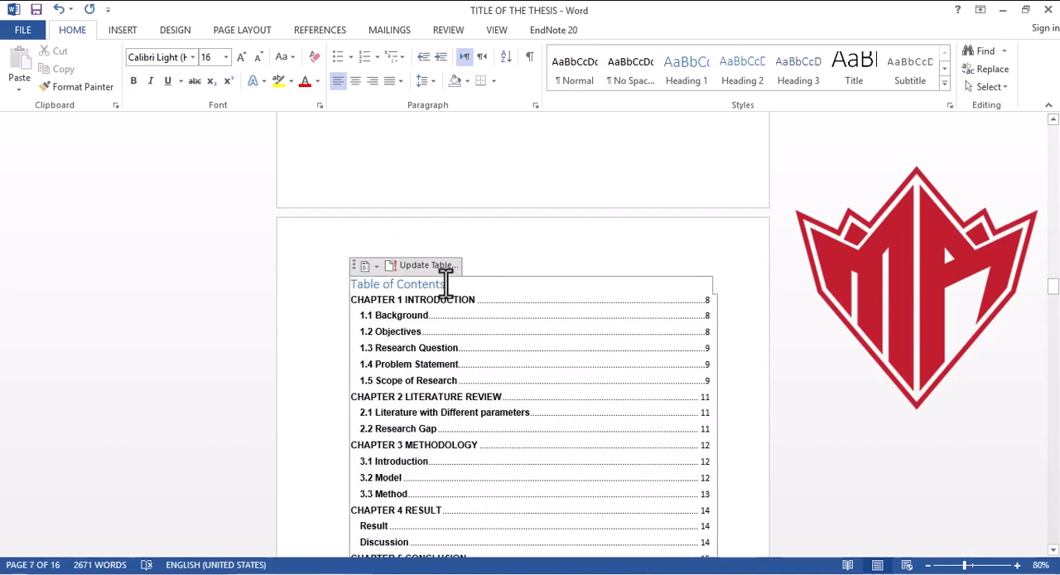
left_click_drag(445, 281, 354, 279)
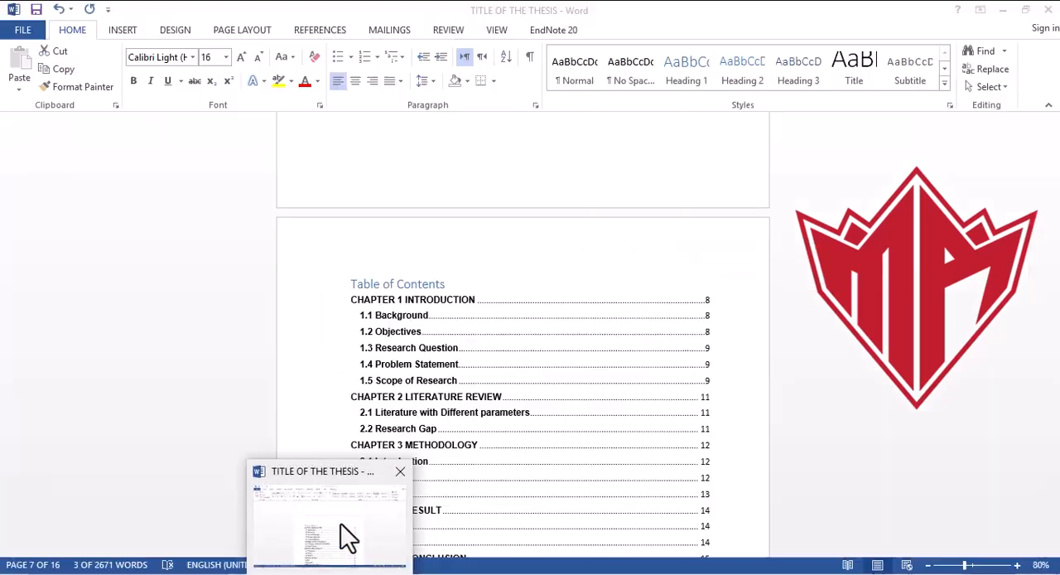
left_click(340, 524)
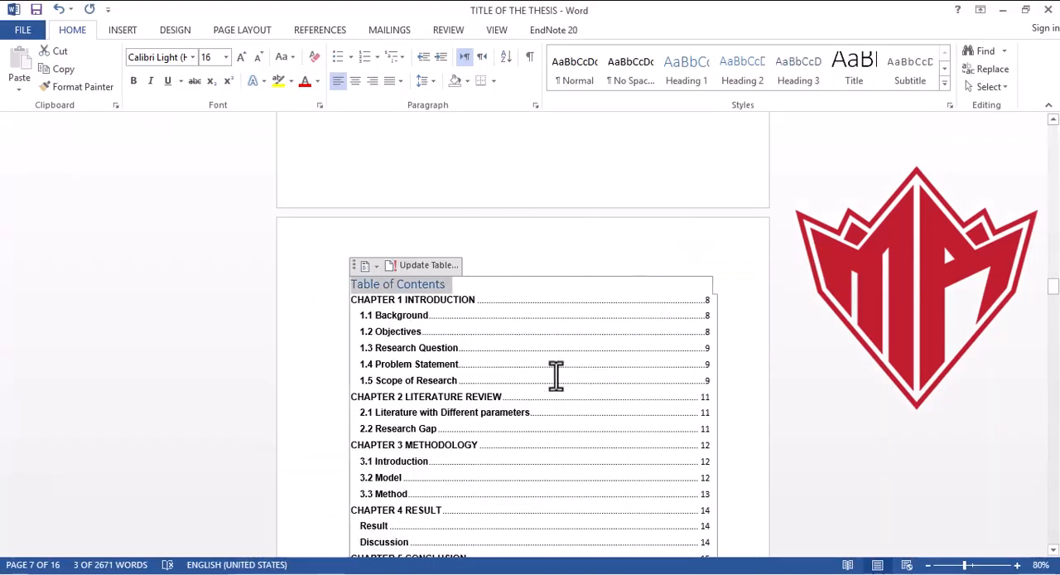
left_click(192, 58)
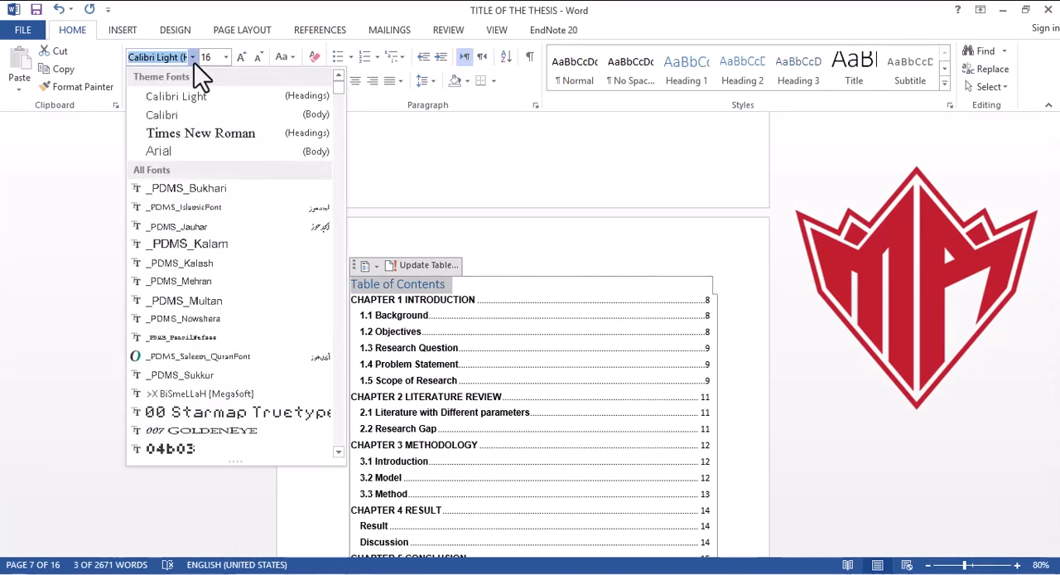
left_click(168, 151)
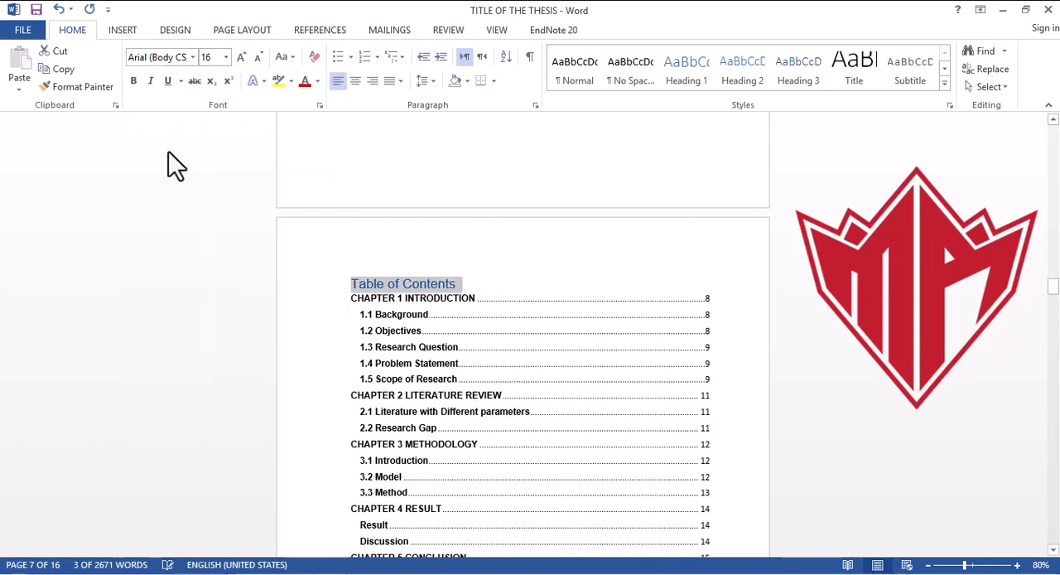
left_click(223, 59)
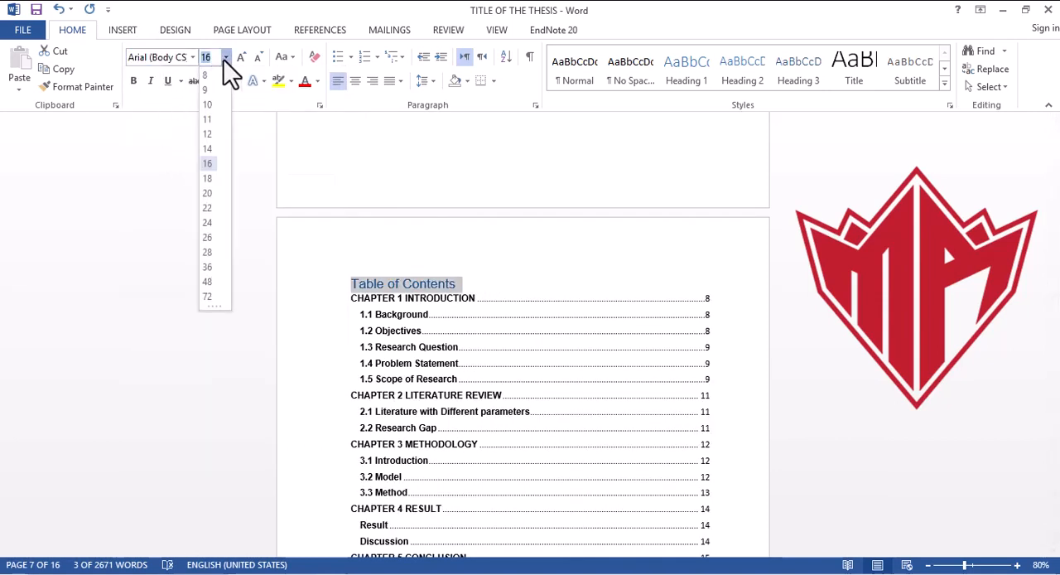
left_click(211, 149)
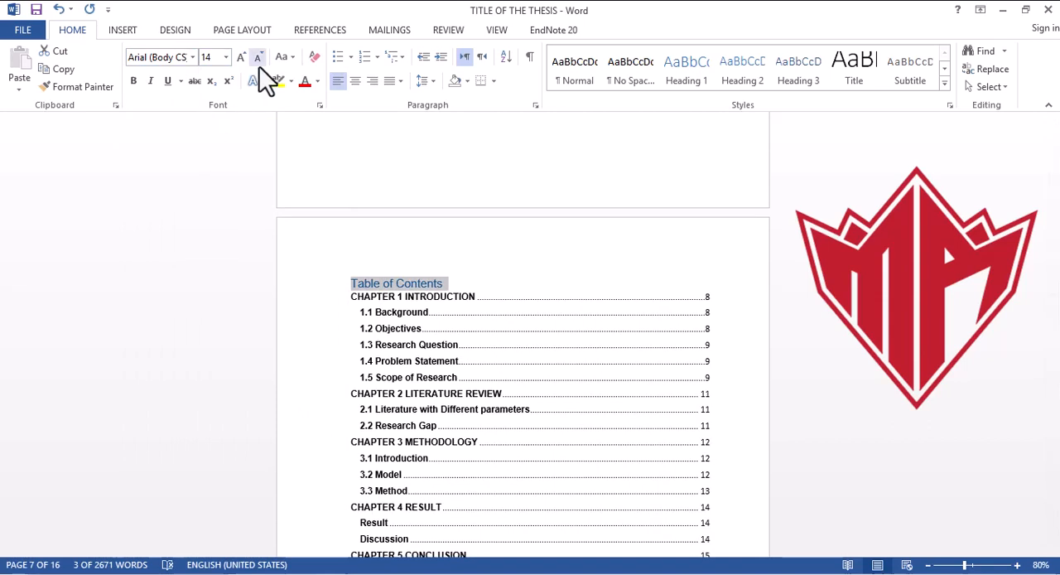
Step: Make the "Table of Contents" heading black and bold, and centre it above the entries
left_click(317, 81)
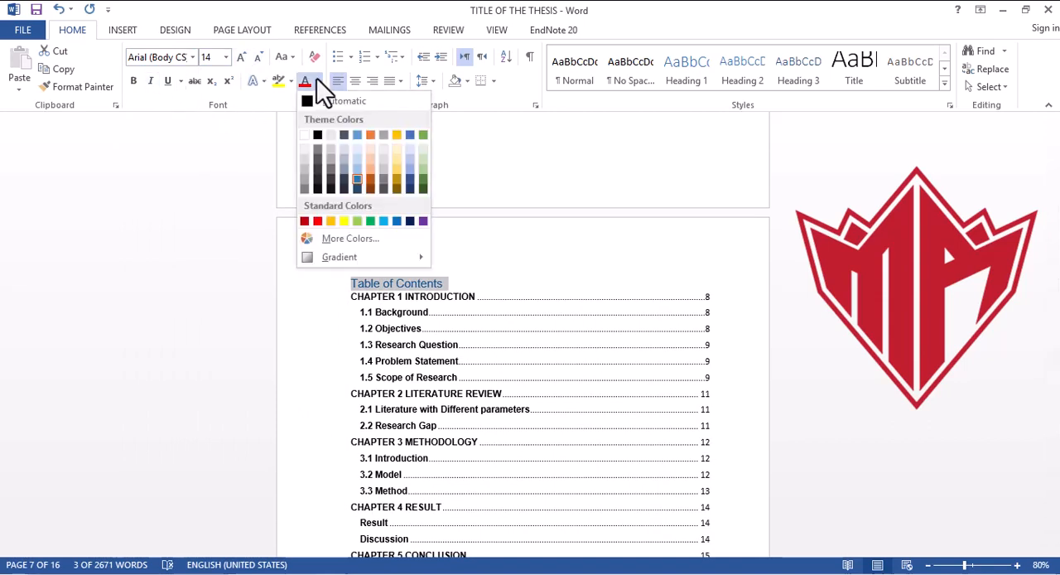
left_click(320, 137)
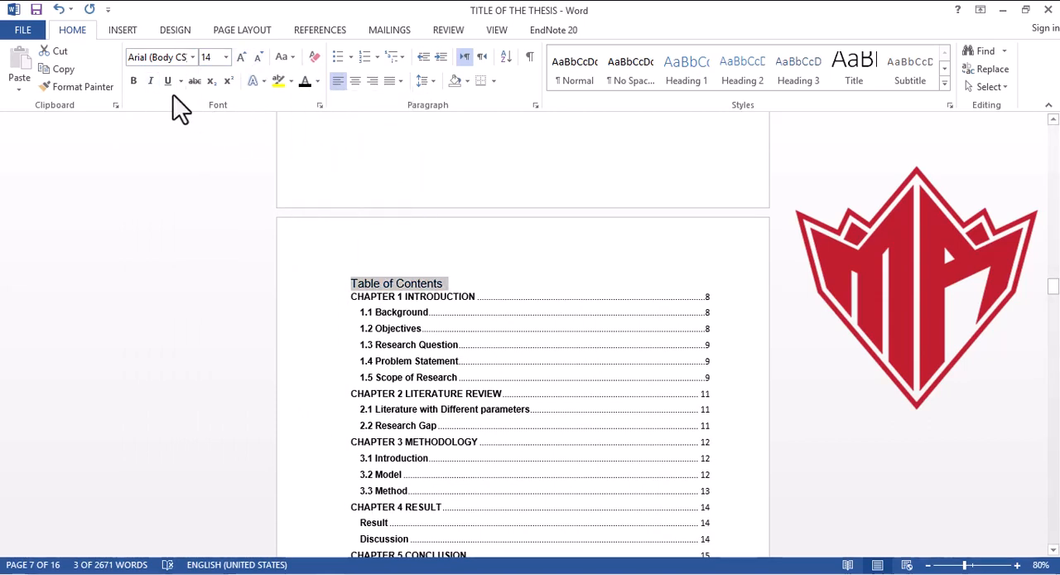
left_click(134, 82)
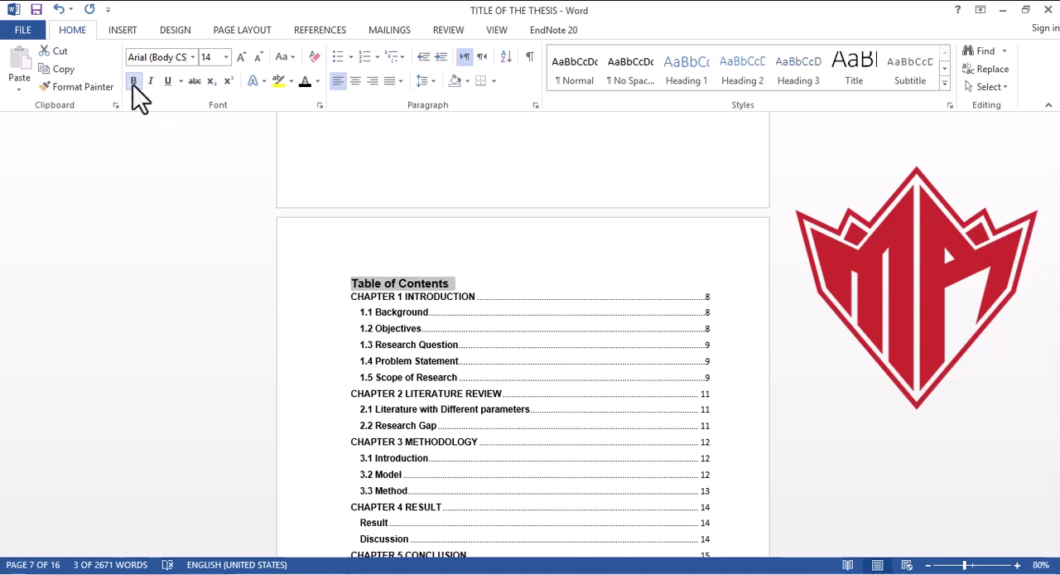
left_click(356, 82)
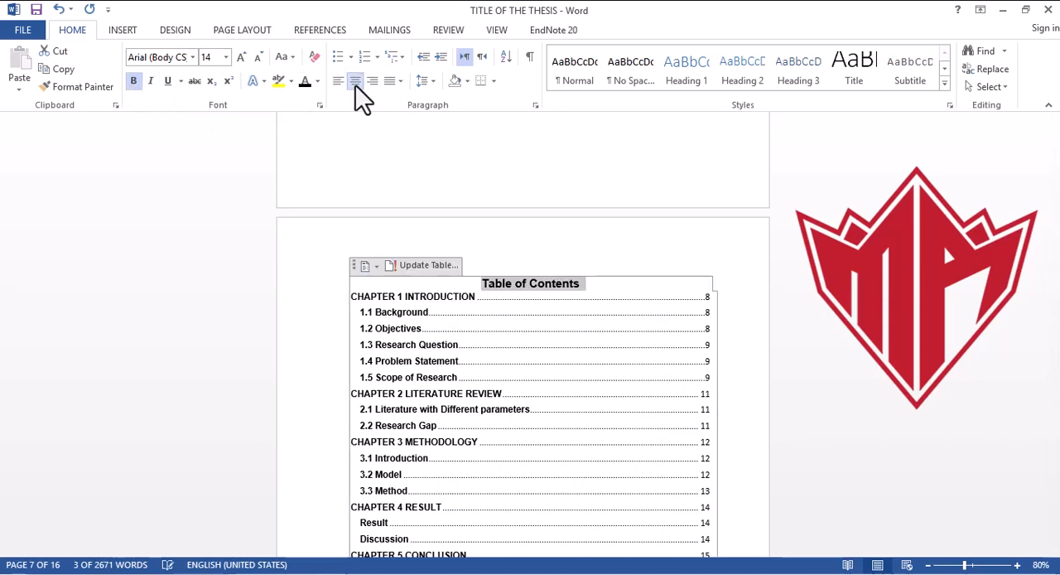
left_click(809, 305)
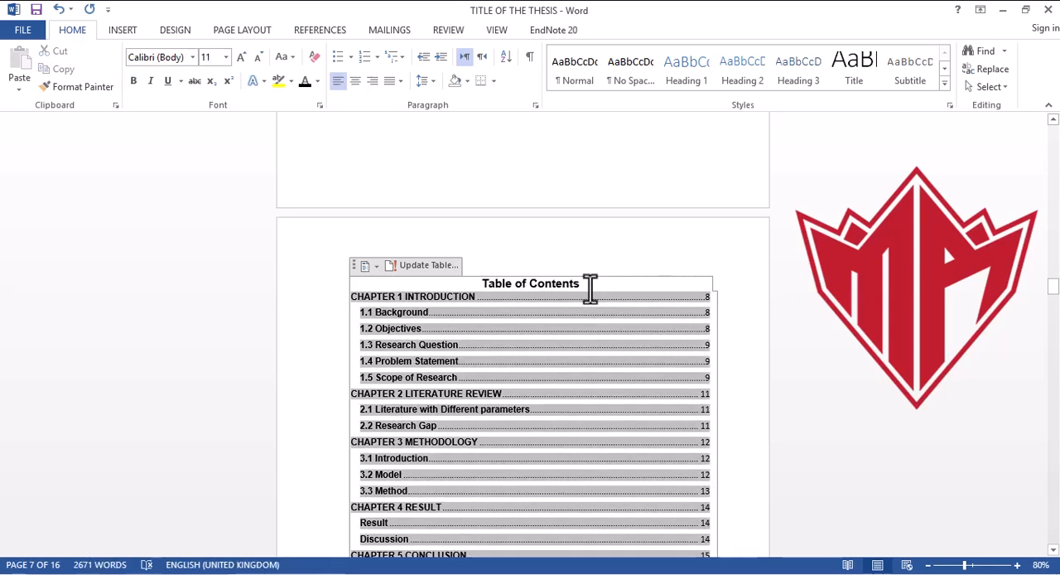
left_click(425, 187)
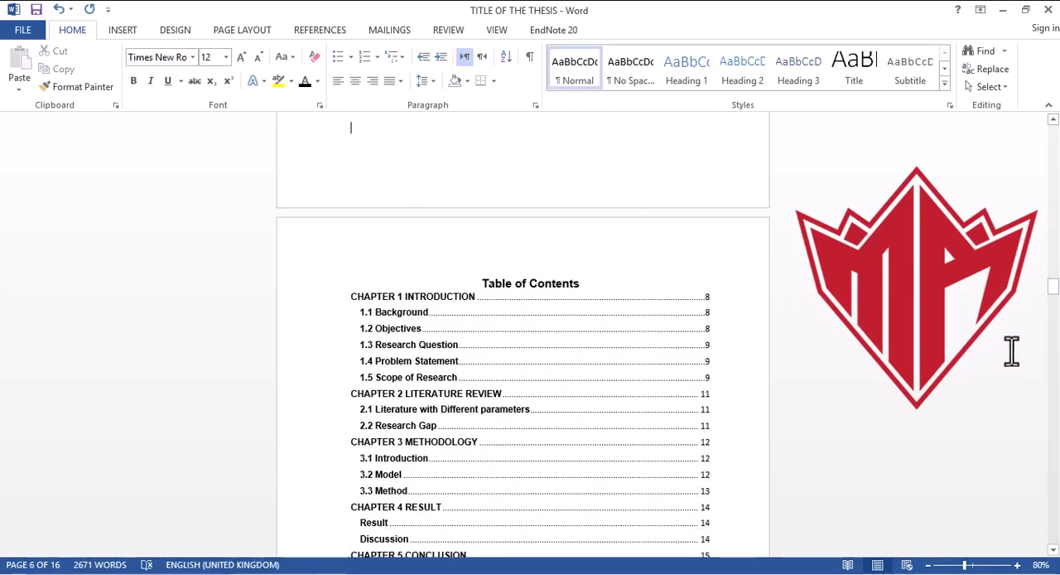
Step: Dismiss the low-battery notice and copy the formatted "Table of Contents" heading
left_click_drag(1055, 302, 1056, 308)
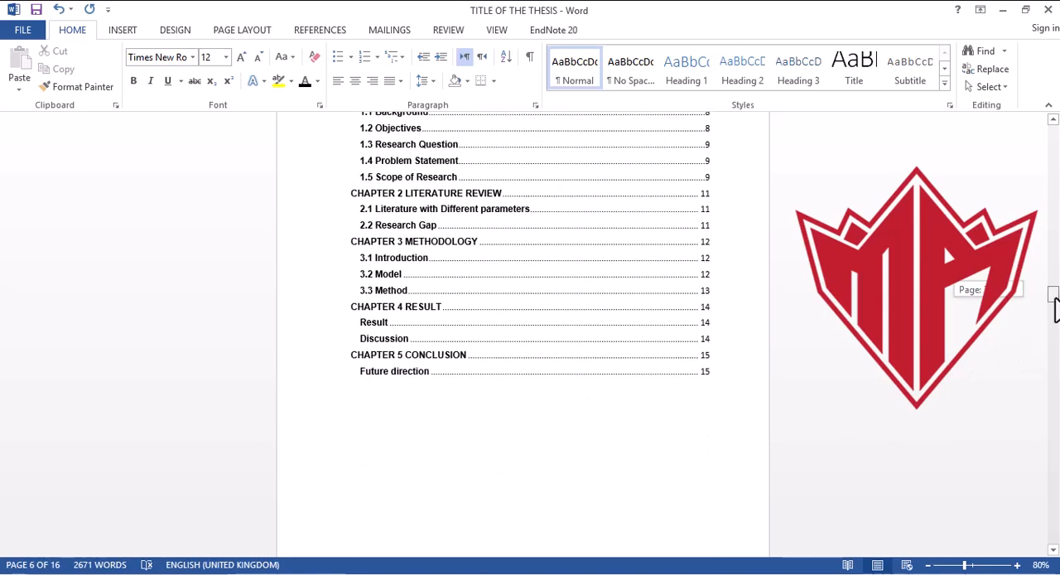
left_click_drag(1056, 308, 1055, 306)
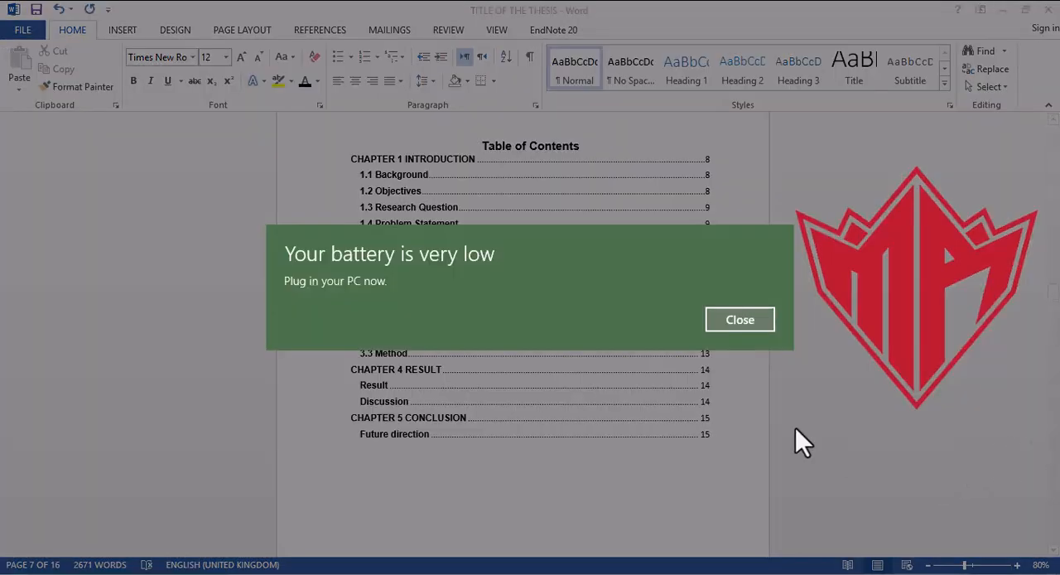
left_click(740, 320)
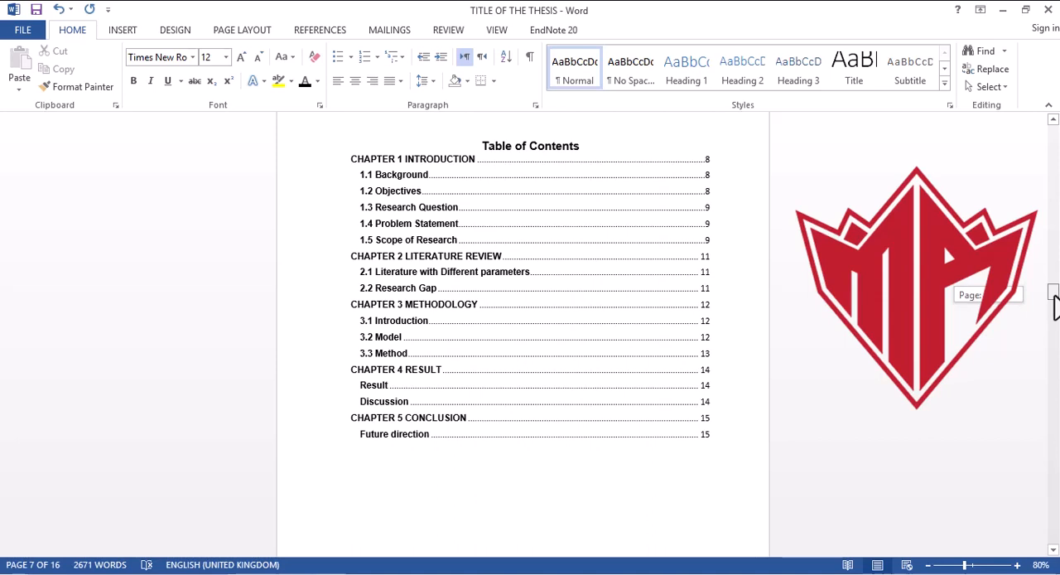
mouse_move(1053, 295)
left_mouse_down()
mouse_move(1053, 313)
mouse_move(1052, 289)
left_mouse_up()
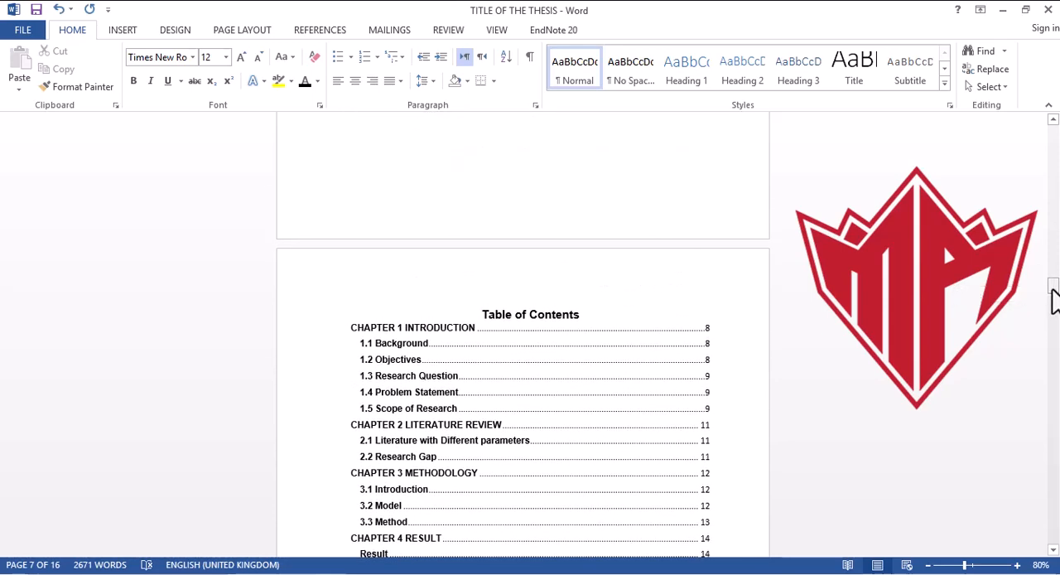
left_click(585, 312)
left_click_drag(585, 313, 487, 313)
key("ctrl+c")
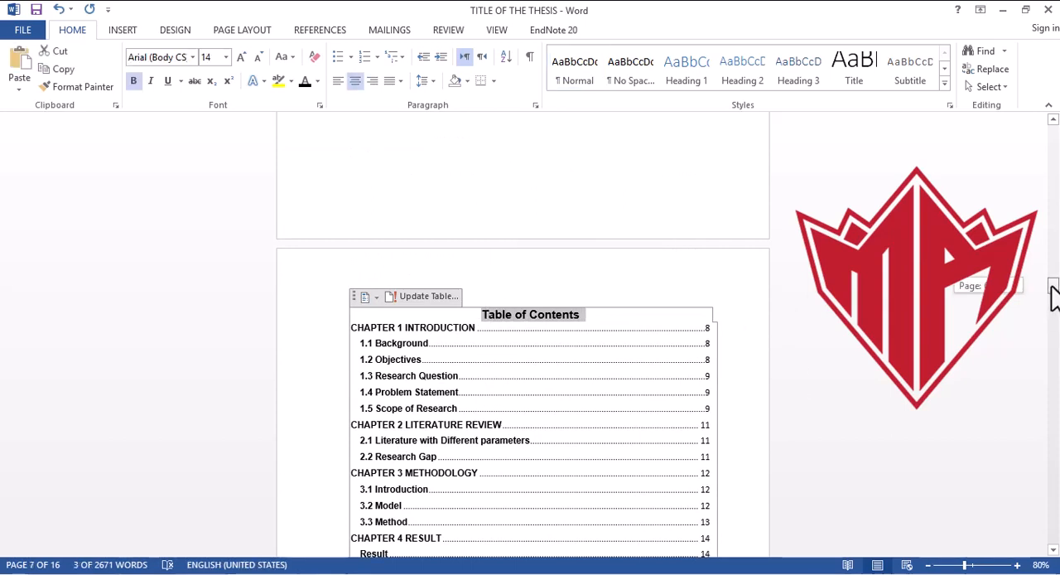
Step: Insert a blank line above the first entry of the list of figures and place the cursor there
left_click_drag(1051, 291, 1052, 317)
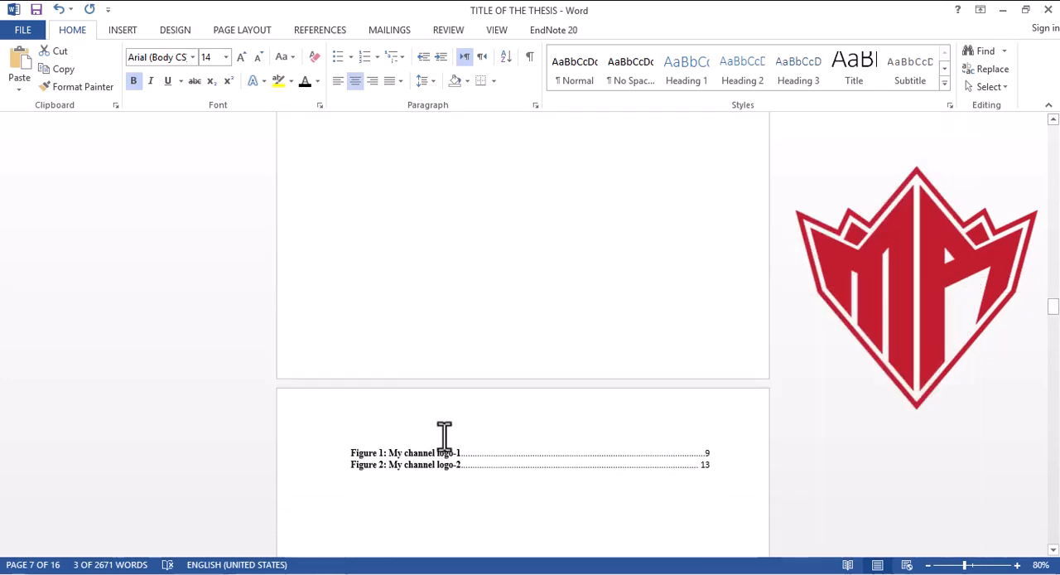
left_click(444, 436)
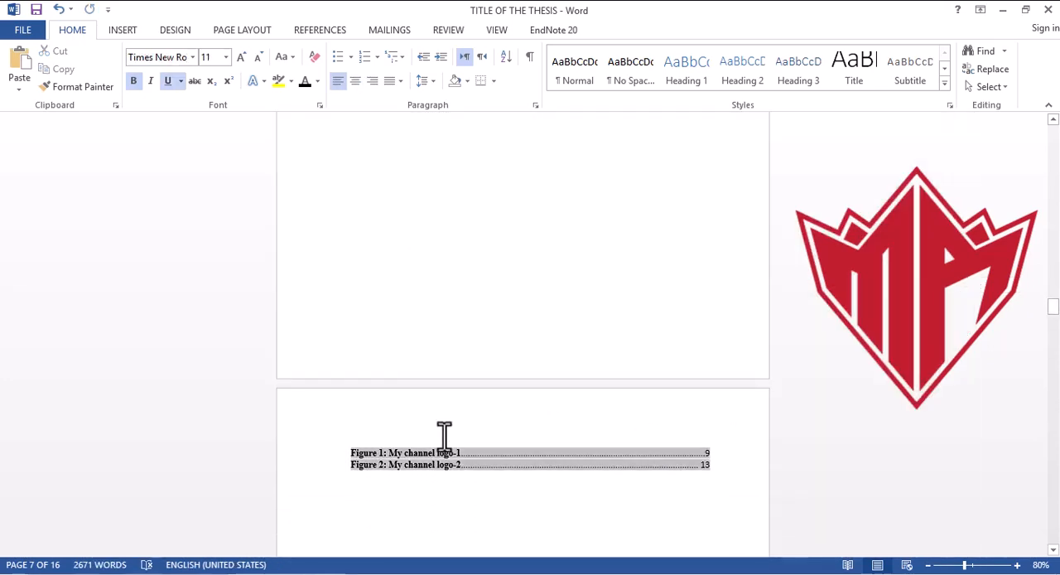
left_click(348, 460)
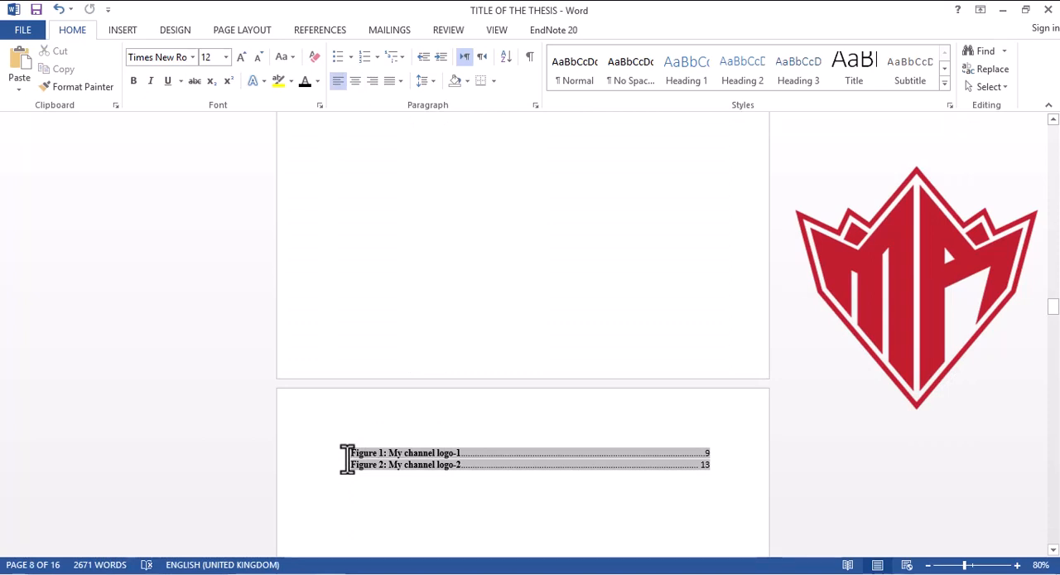
key("Return")
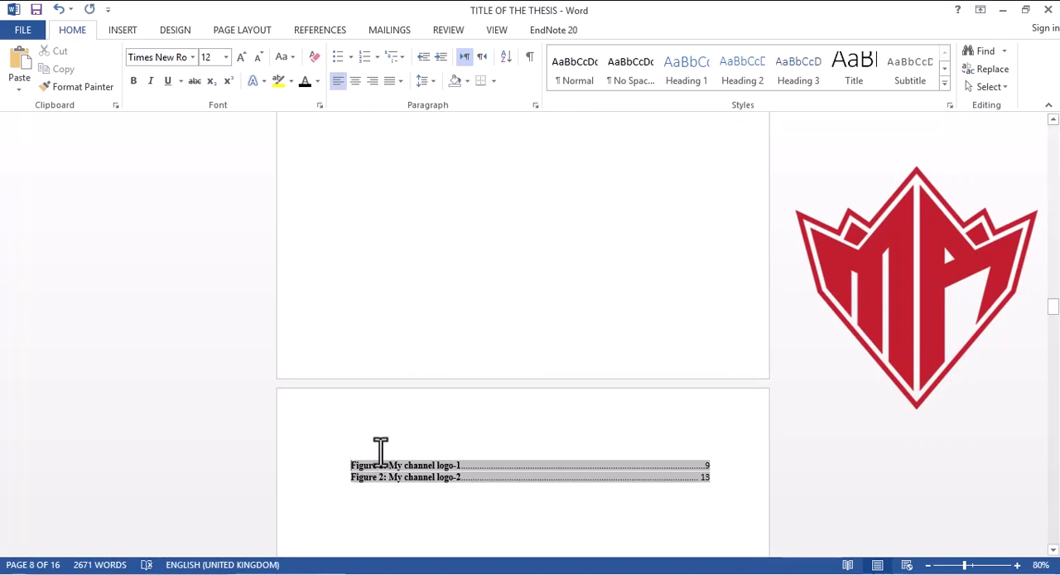
left_click(380, 452)
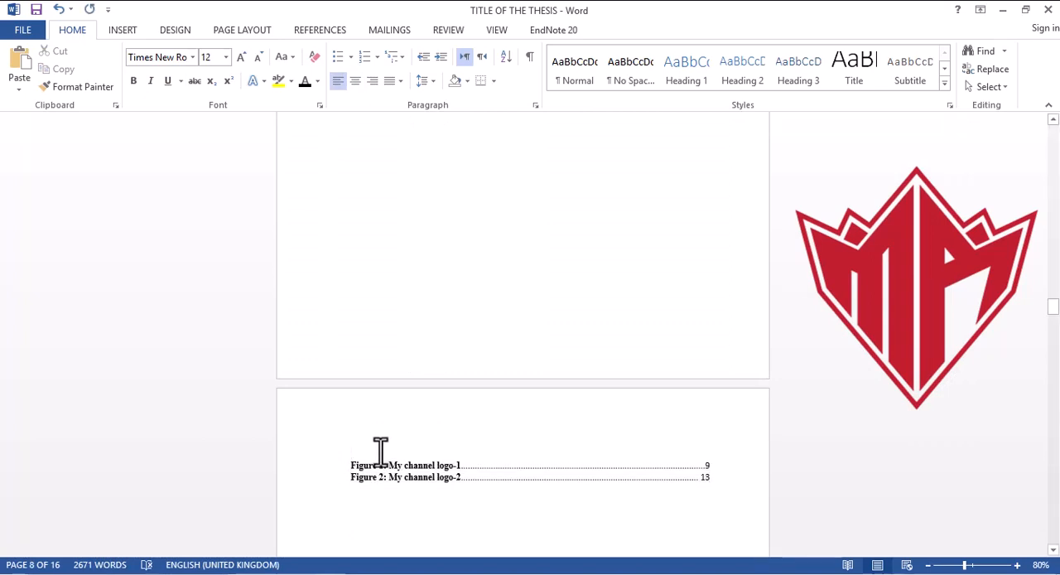
Step: Paste the copied heading above the list of figures, remove the extra blank line and reword it as "Table of Figures"
key("ctrl+v")
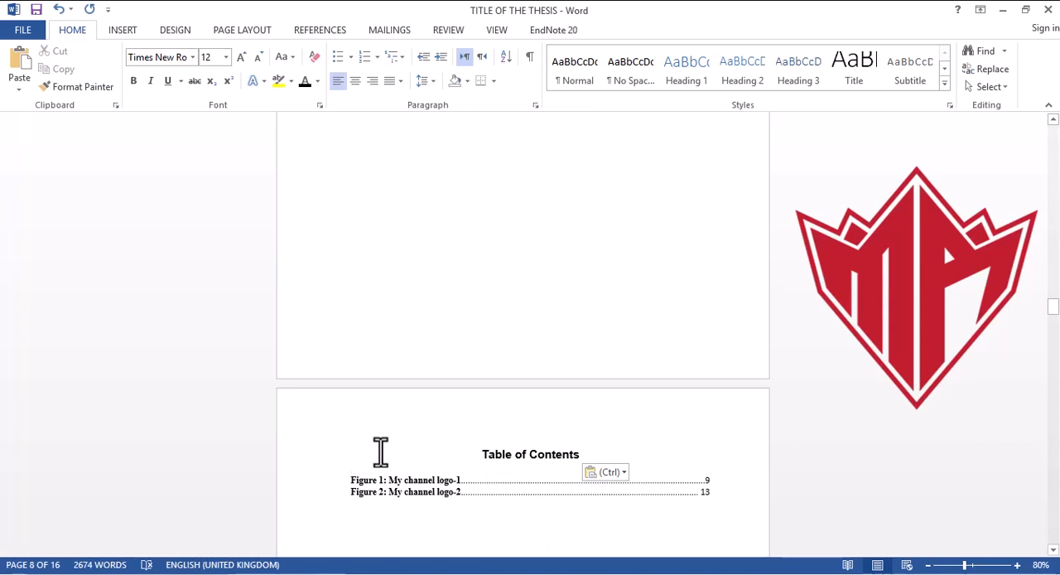
key("BackSpace")
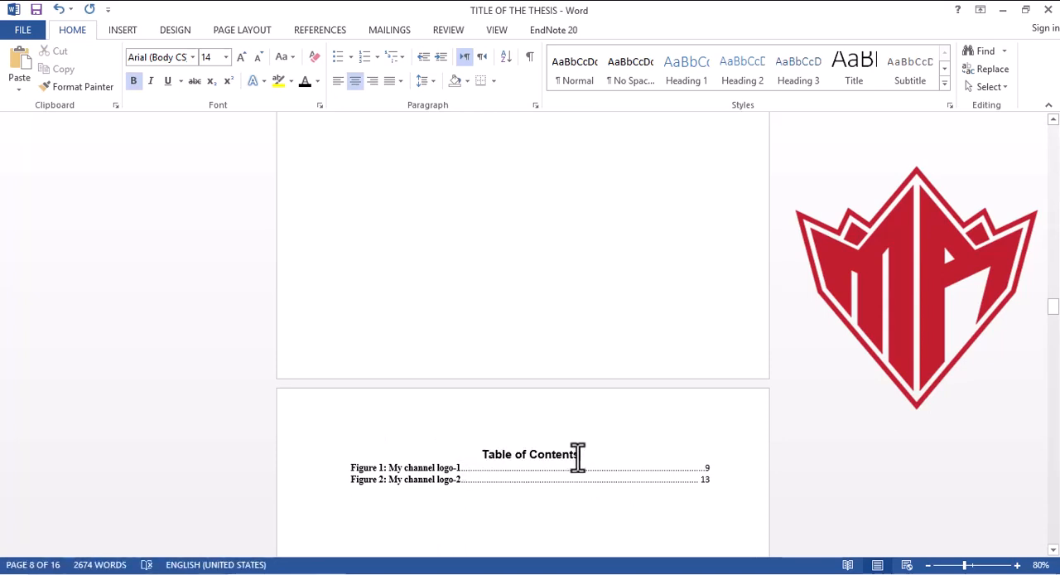
key("BackSpace")
key("BackSpace")
key("BackSpace")
key("BackSpace")
key("BackSpace")
key("BackSpace")
key("BackSpace")
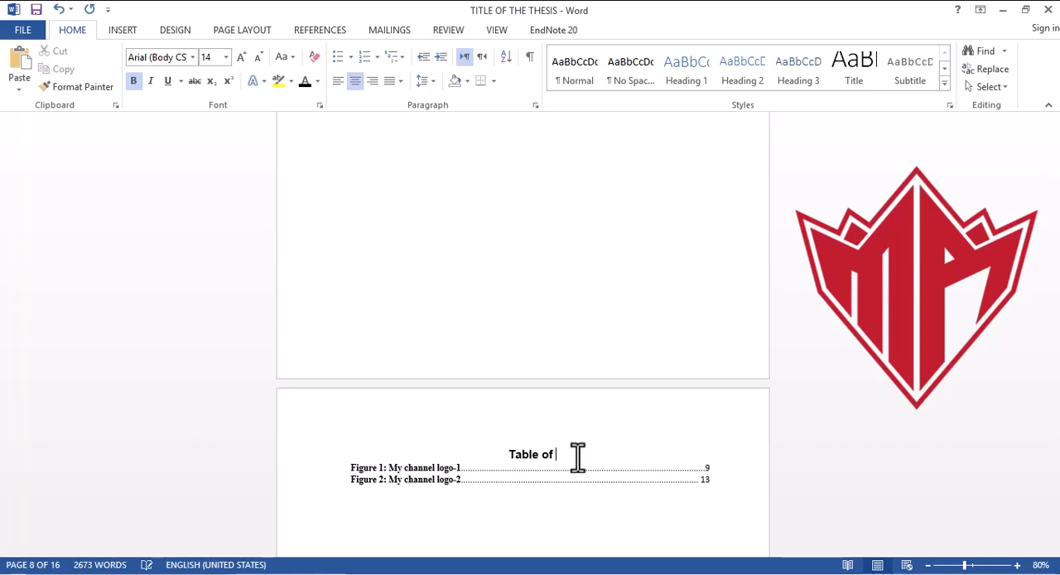
type("Figures")
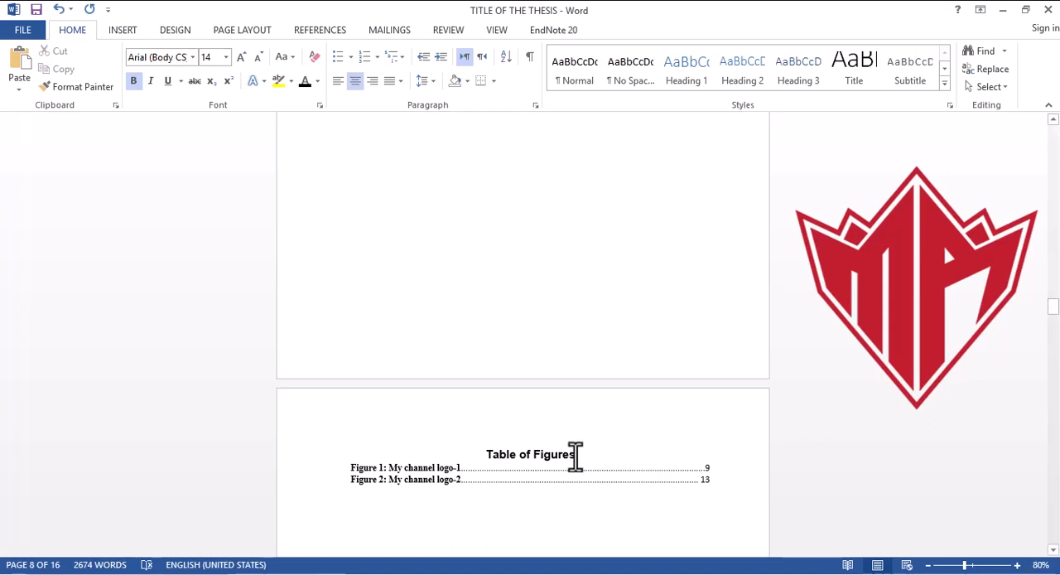
Step: Paste the copied heading above the list of tables without an extra blank line and reword it as "Table of Tables"
left_click_drag(1053, 321, 1053, 324)
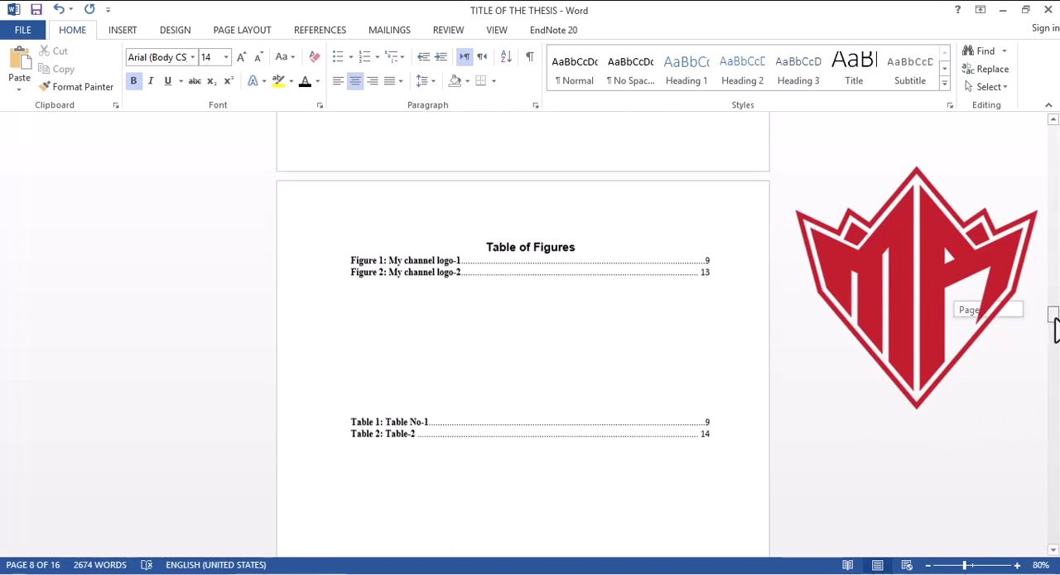
left_click(451, 403)
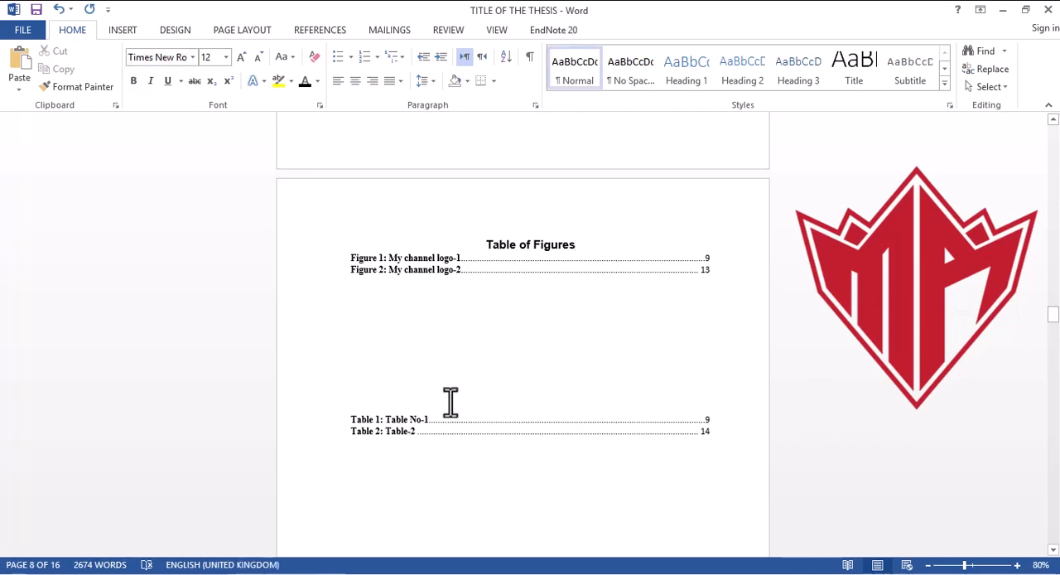
key("ctrl+v")
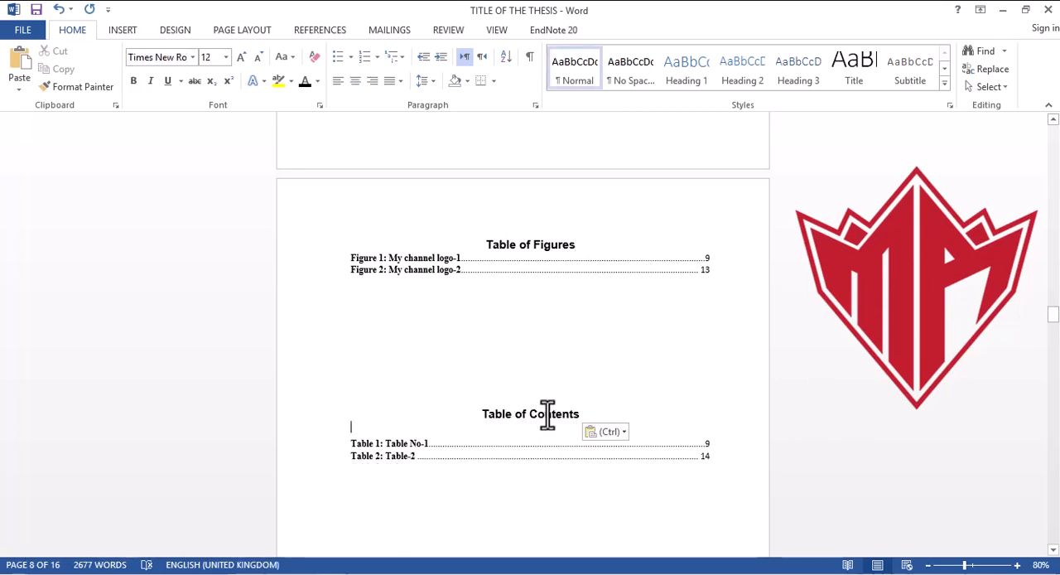
key("BackSpace")
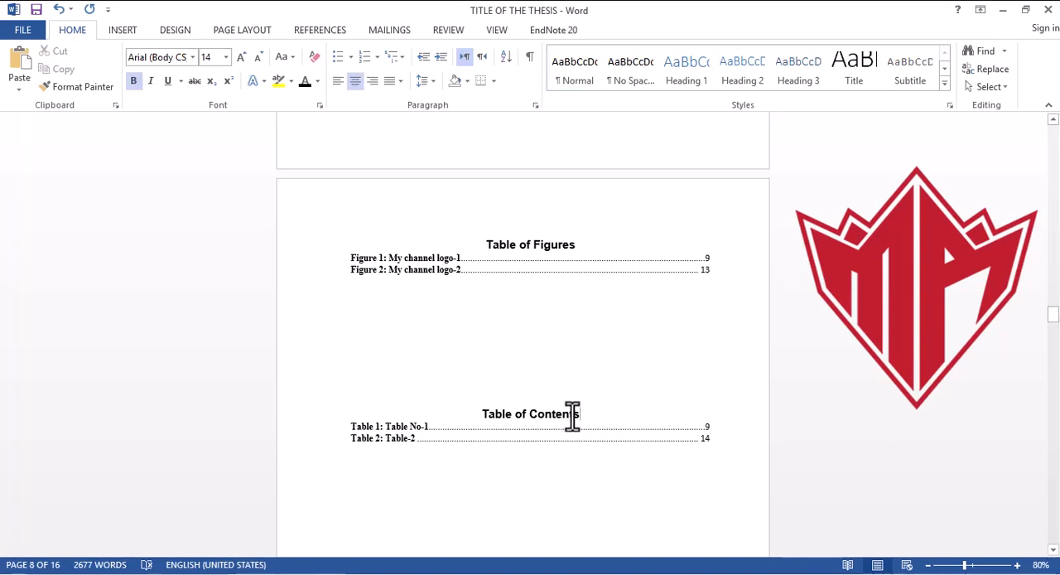
key("BackSpace")
key("BackSpace")
key("BackSpace")
key("BackSpace")
key("BackSpace")
key("BackSpace")
key("BackSpace")
key("BackSpace")
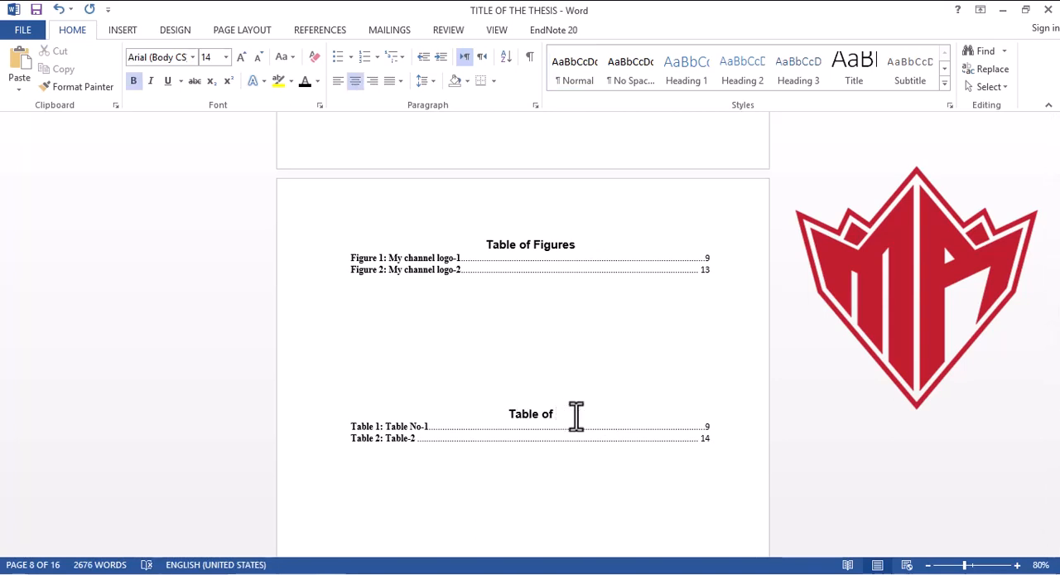
type("Tables")
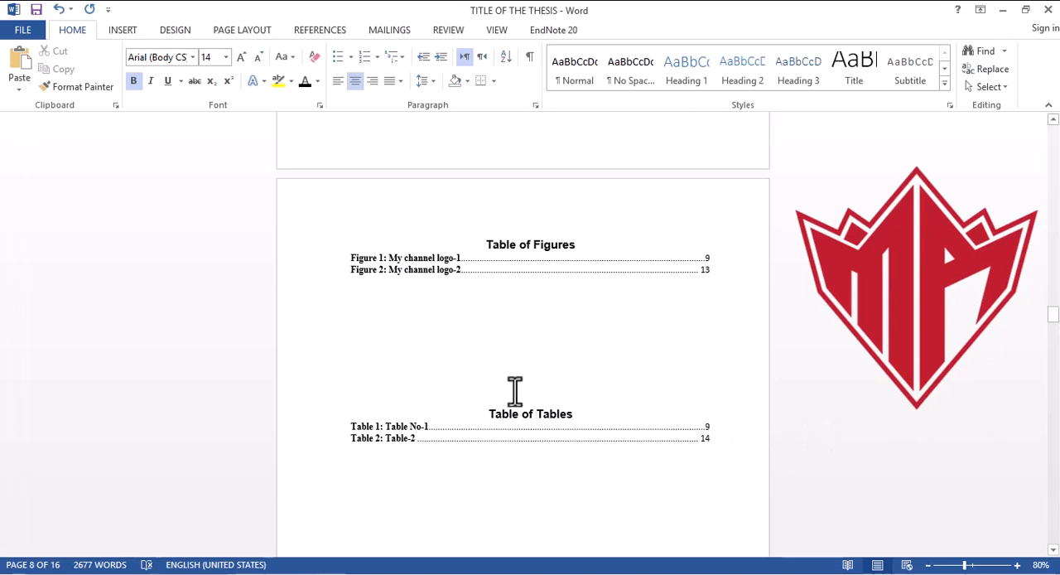
Step: Insert blank lines above the "Table of Tables" heading so that it starts at the top of a new page
key("ctrl+shift+n")
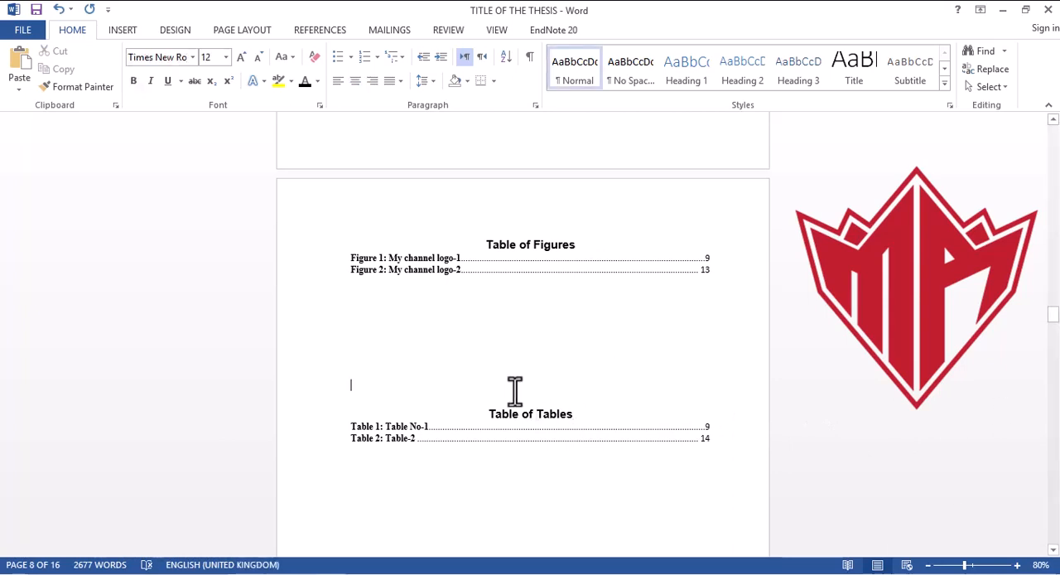
key("Return")
key("Return")
key("Return")
key("Return")
key("Return")
key("Return")
key("Return")
key("Return")
key("Return")
key("Return")
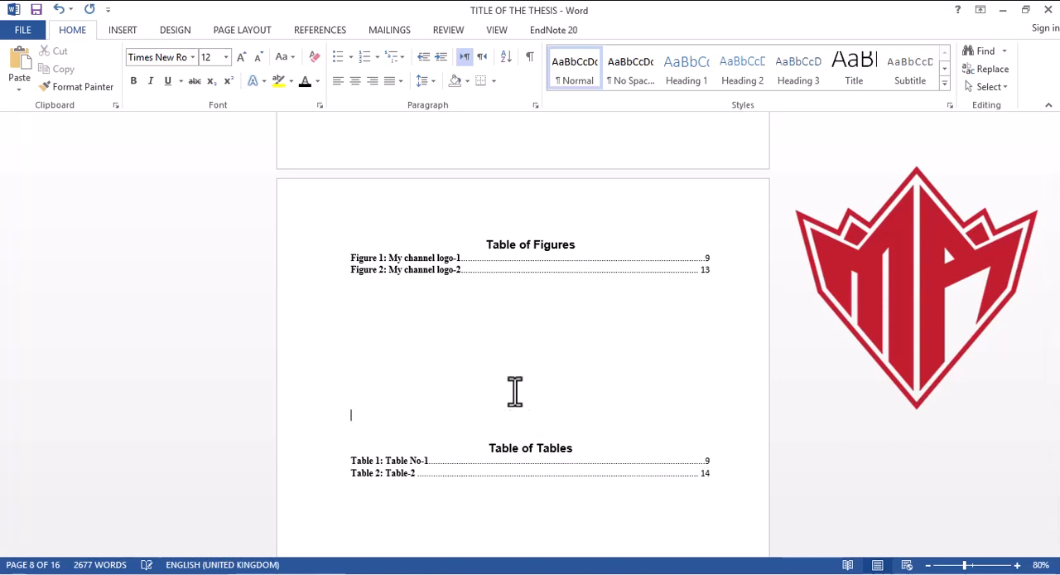
key("Return")
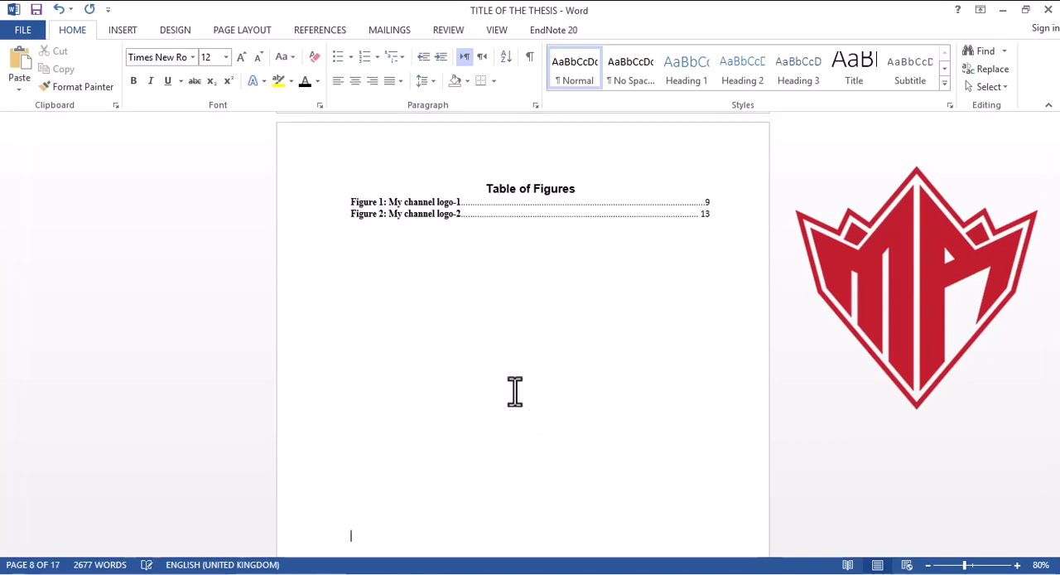
key("Return")
key("Return")
key("Return")
key("Return")
key("Return")
key("Return")
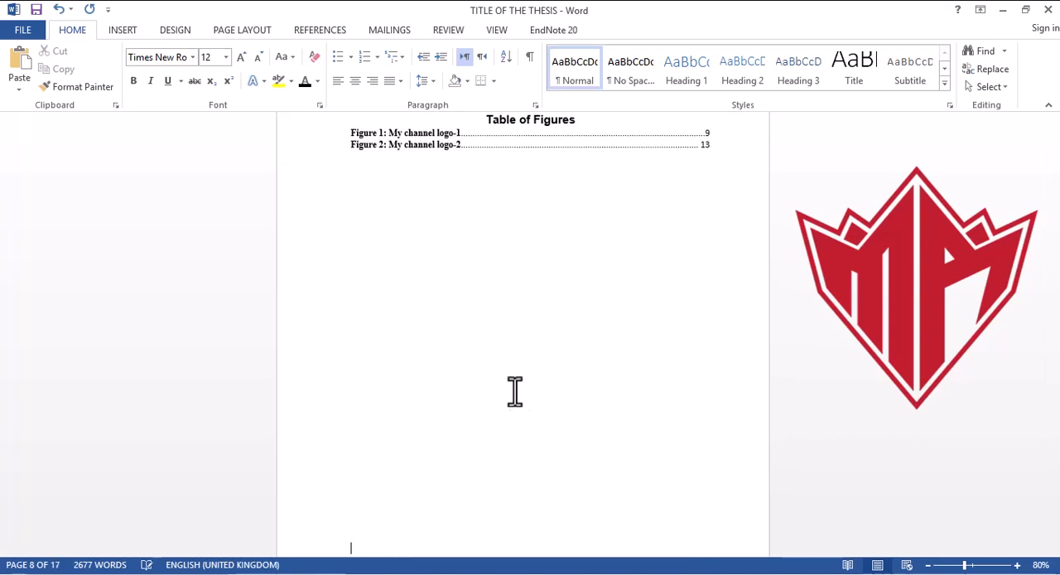
key("Return")
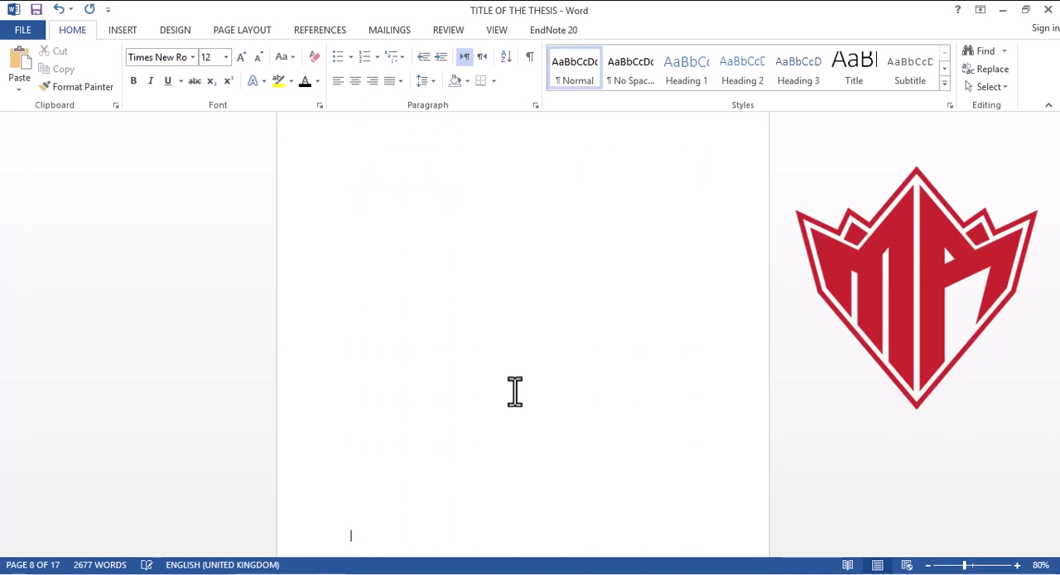
key("Return")
key("Return")
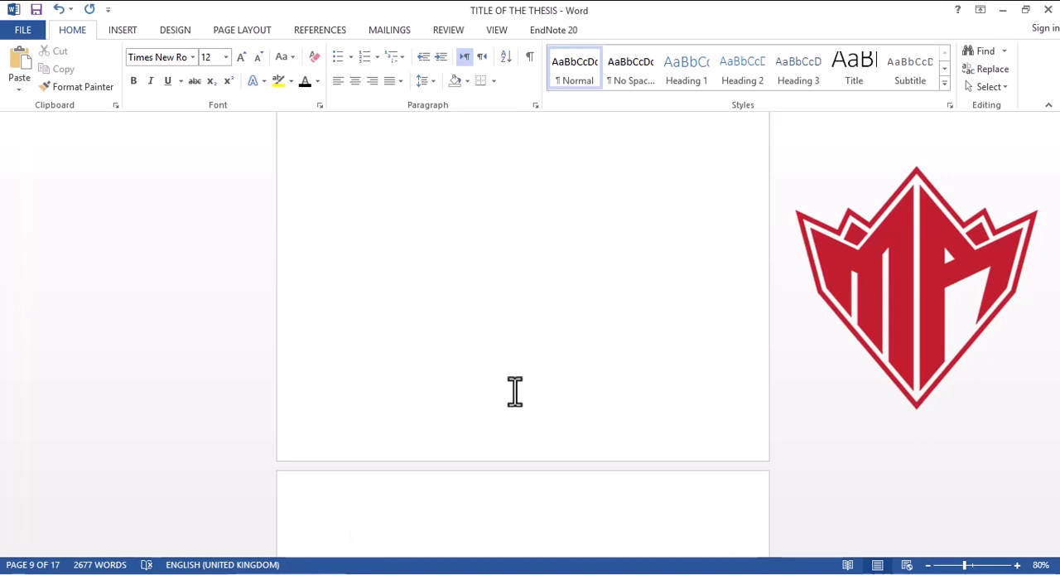
key("BackSpace")
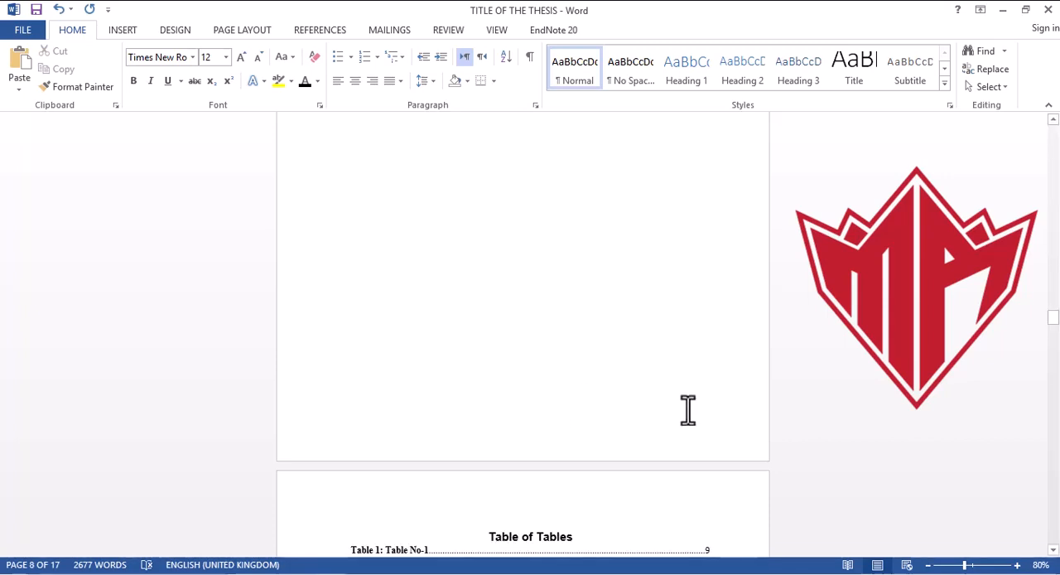
Step: Insert blank lines above "CHAPTER 1 INTRODUCTION" so that the chapter starts at the top of a new page
left_click_drag(1054, 327, 1055, 334)
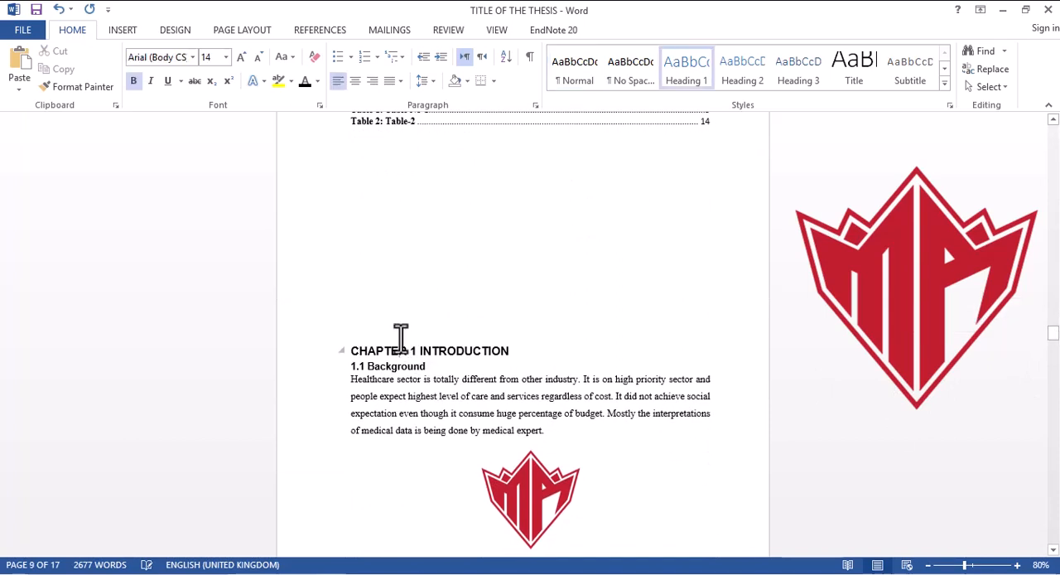
key("ctrl+shift+n")
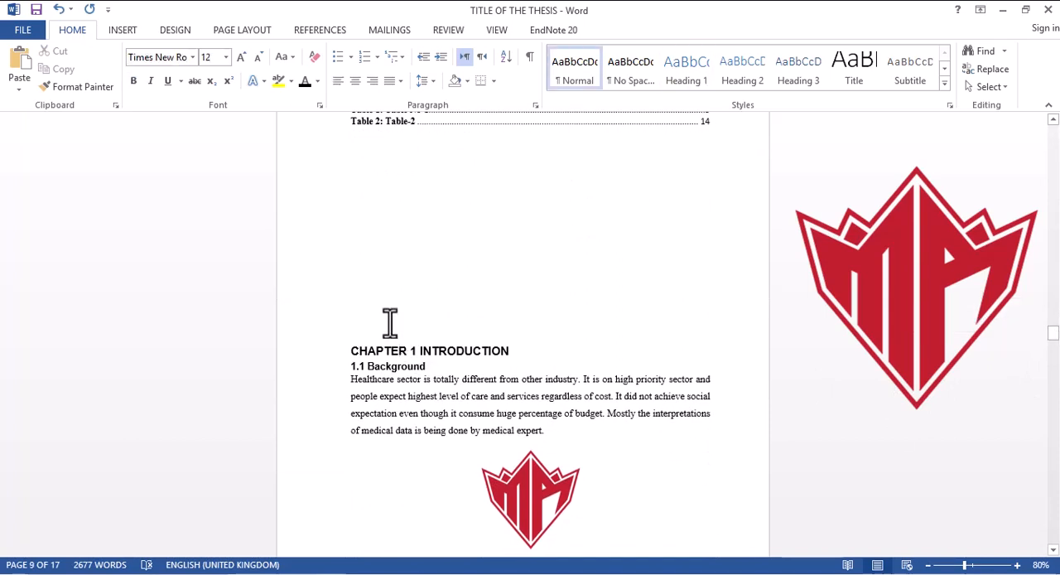
key("Return")
key("Return")
key("Return")
key("Return")
key("Return")
key("Return")
key("Return")
key("Return")
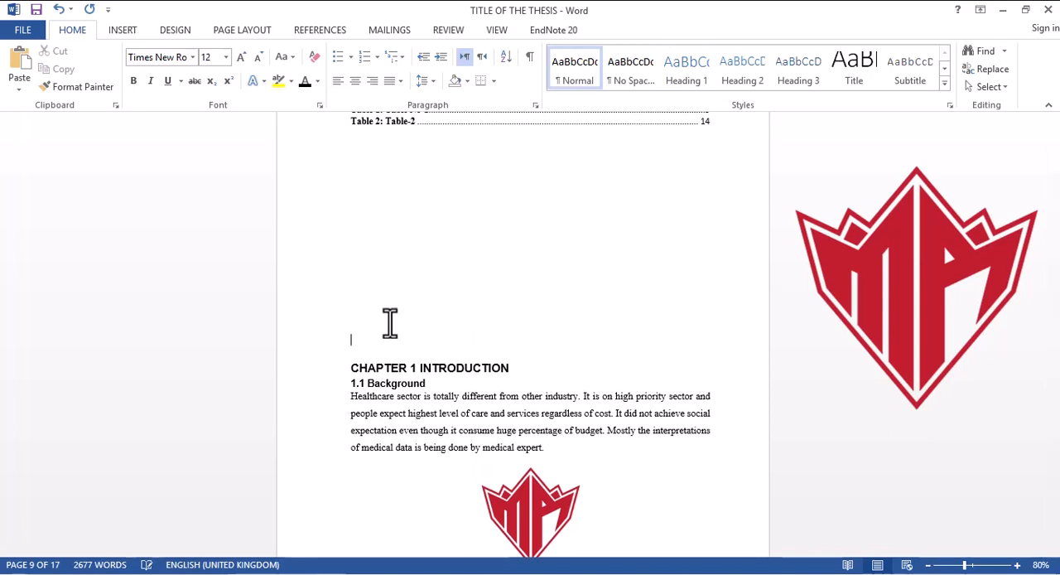
key("Return")
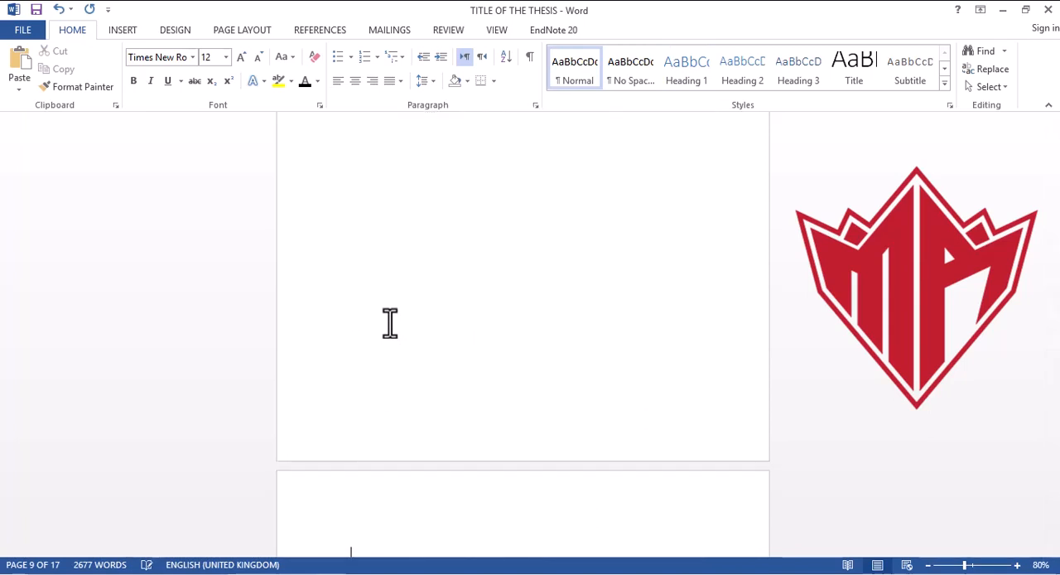
key("BackSpace")
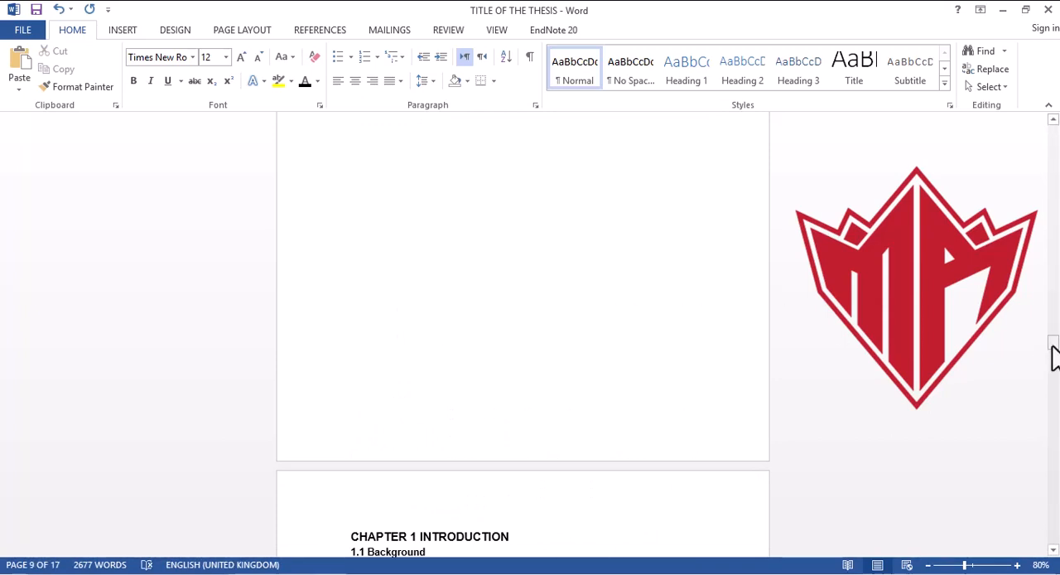
Step: Number the Chapter 4 subheadings "Result" and "Discussion" as 4.1 and 4.2
left_click_drag(1052, 358, 1057, 513)
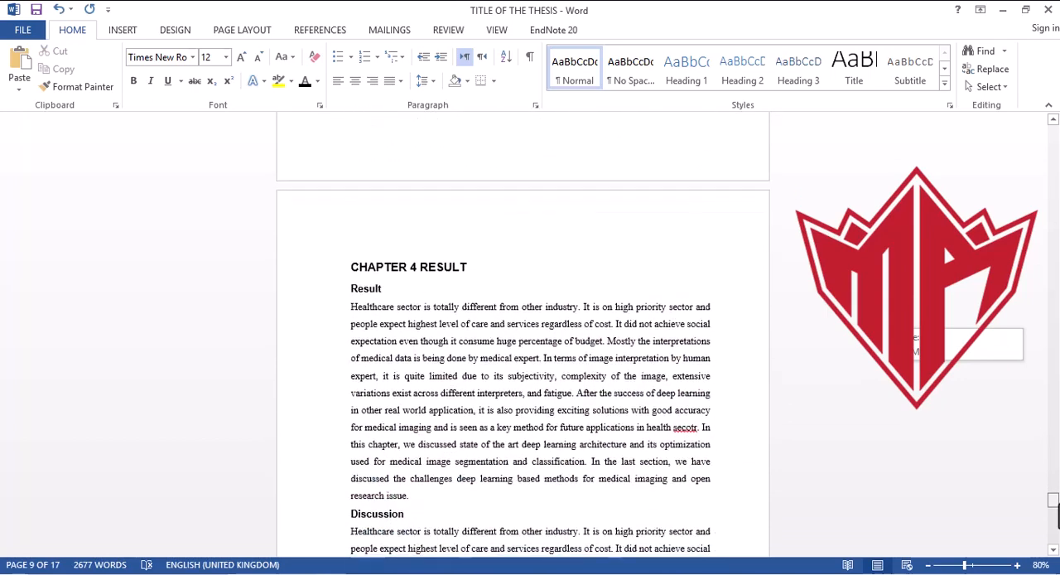
left_click(370, 312)
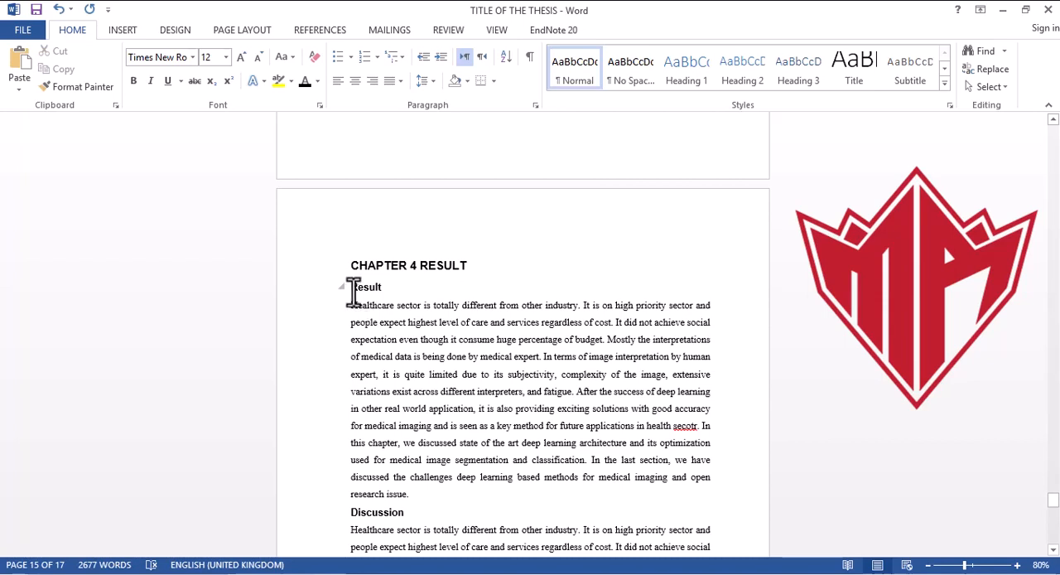
left_click(350, 291)
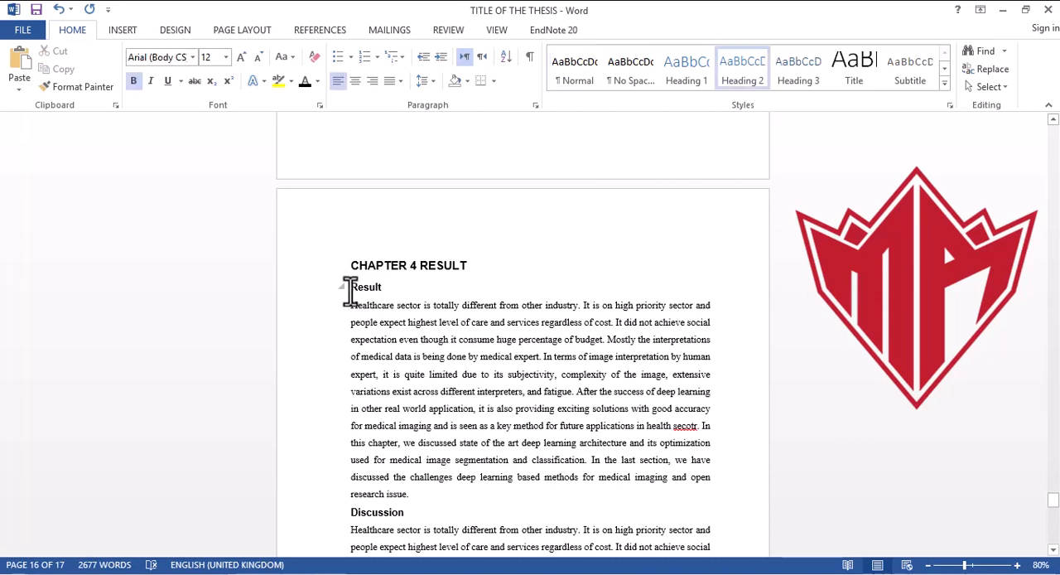
type("4.1")
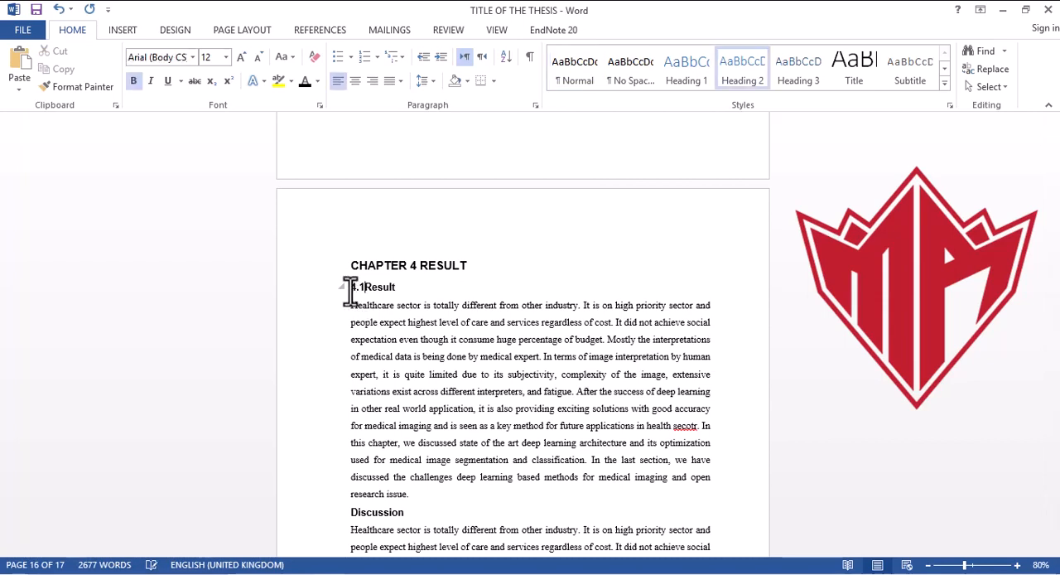
left_click(351, 512)
type("4.2")
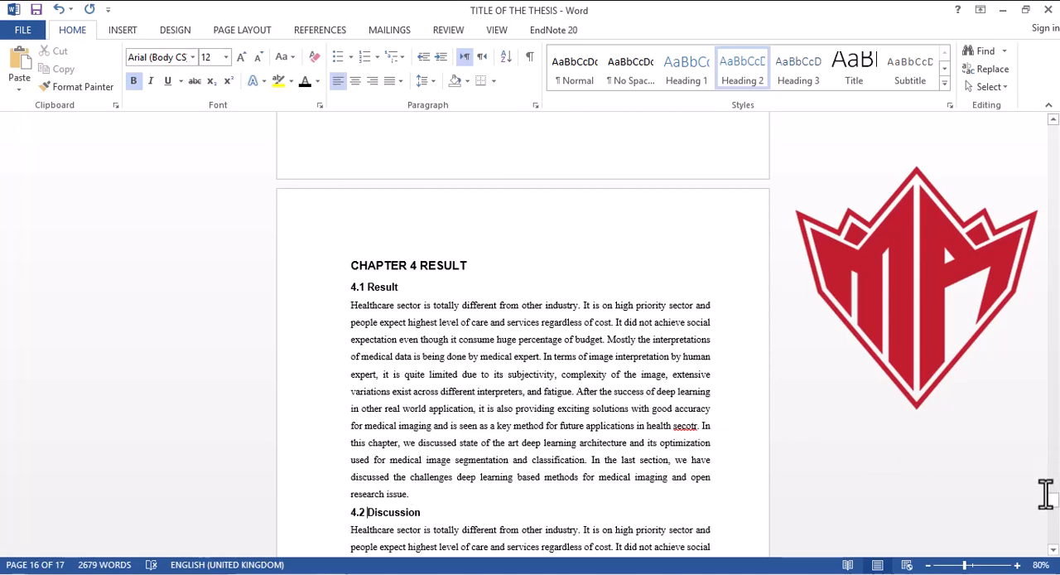
Step: Delete the blank line above the "CHAPTER 5 CONCLUSION" heading
left_click_drag(1053, 500, 1052, 522)
left_click(471, 359)
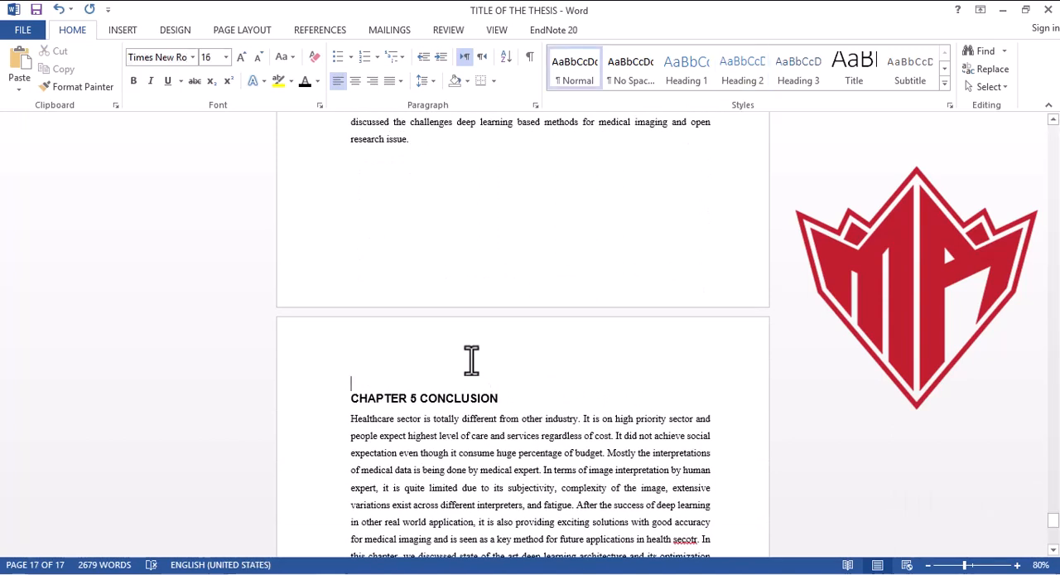
key("BackSpace")
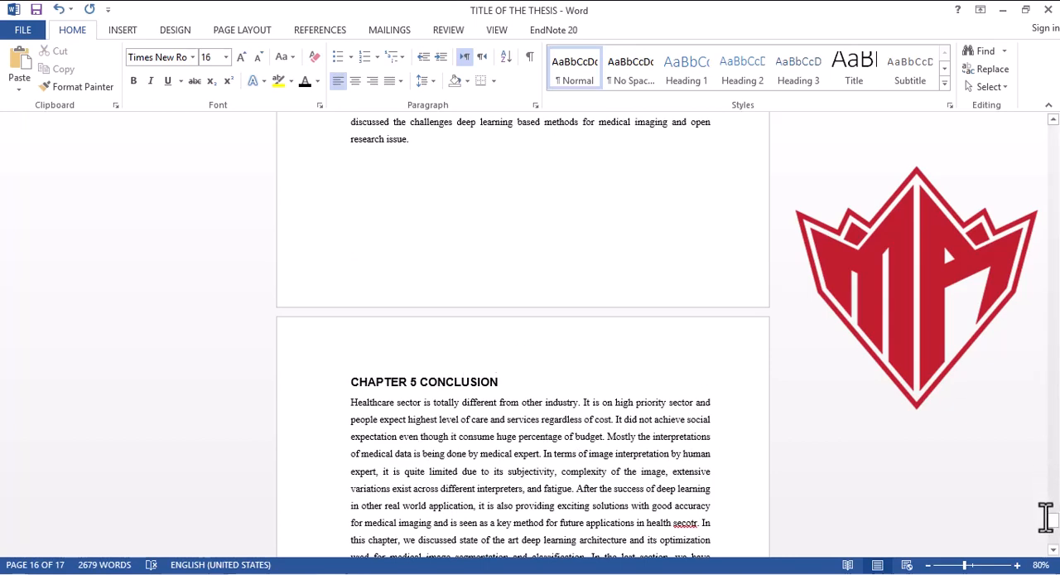
Step: Number the "Future direction" subheading in Chapter 5 as 5.1
left_click_drag(1053, 528, 1053, 540)
left_click(356, 408)
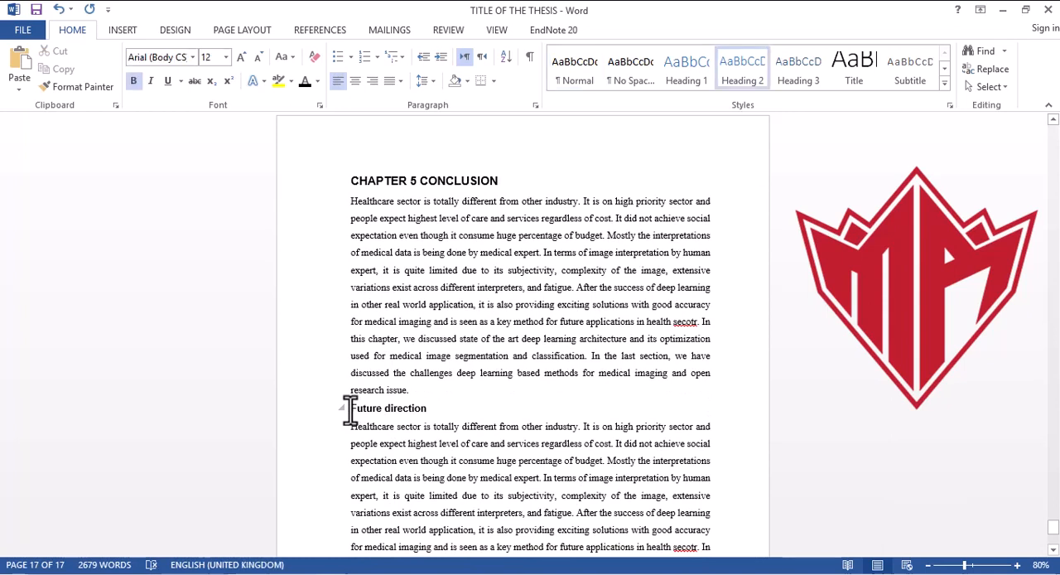
type("5.")
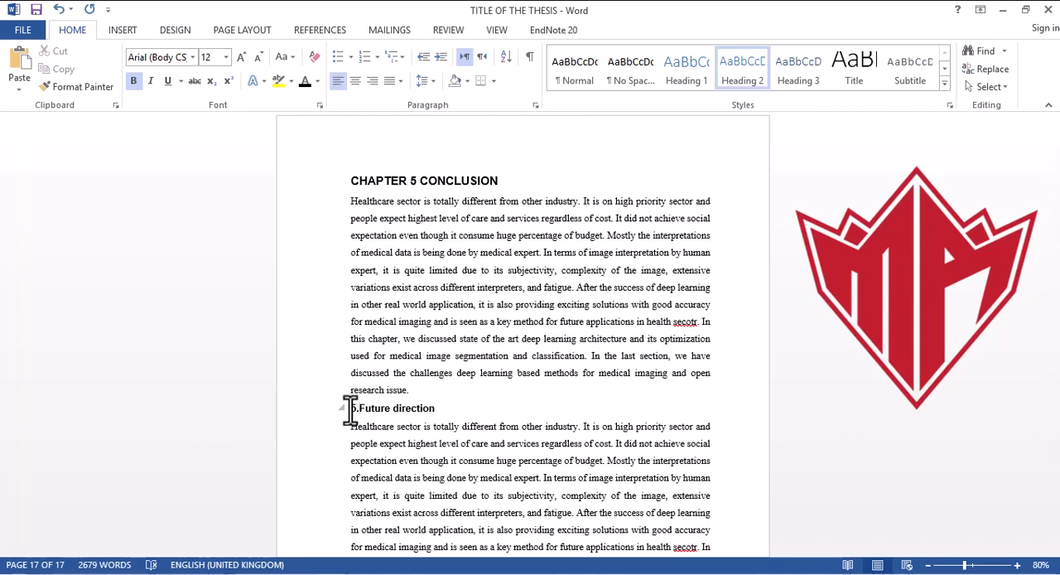
type("1")
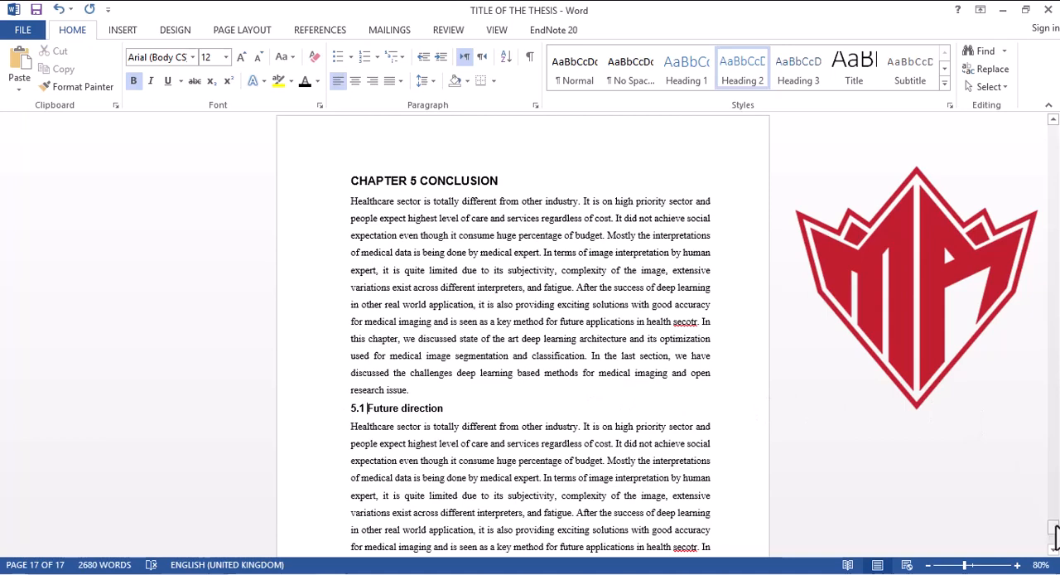
Step: Paste the copied "Table of Contents" heading above the reference list and remove the extra blank line below it
left_click_drag(1054, 534, 1056, 545)
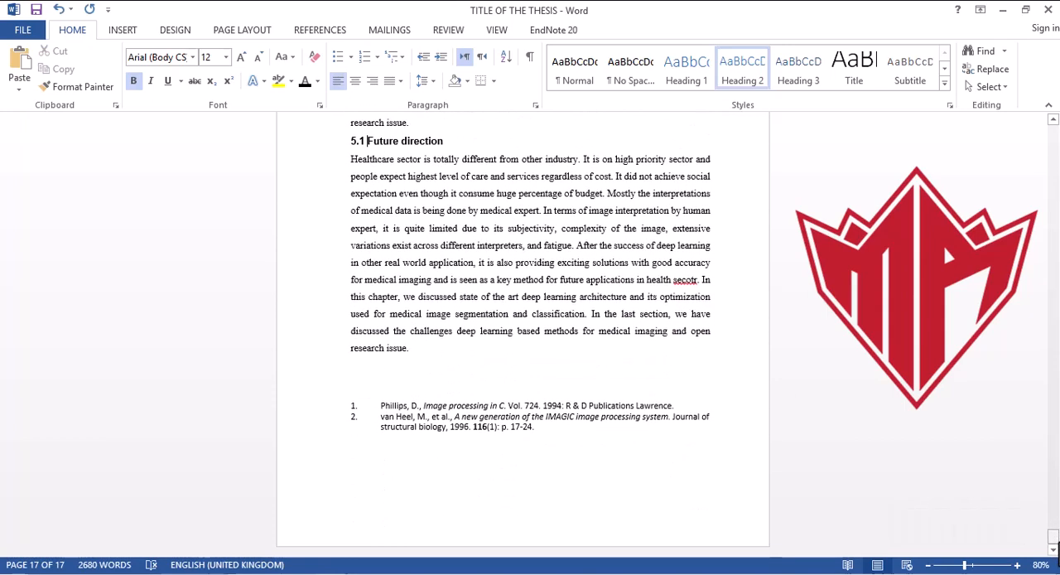
left_click(398, 381)
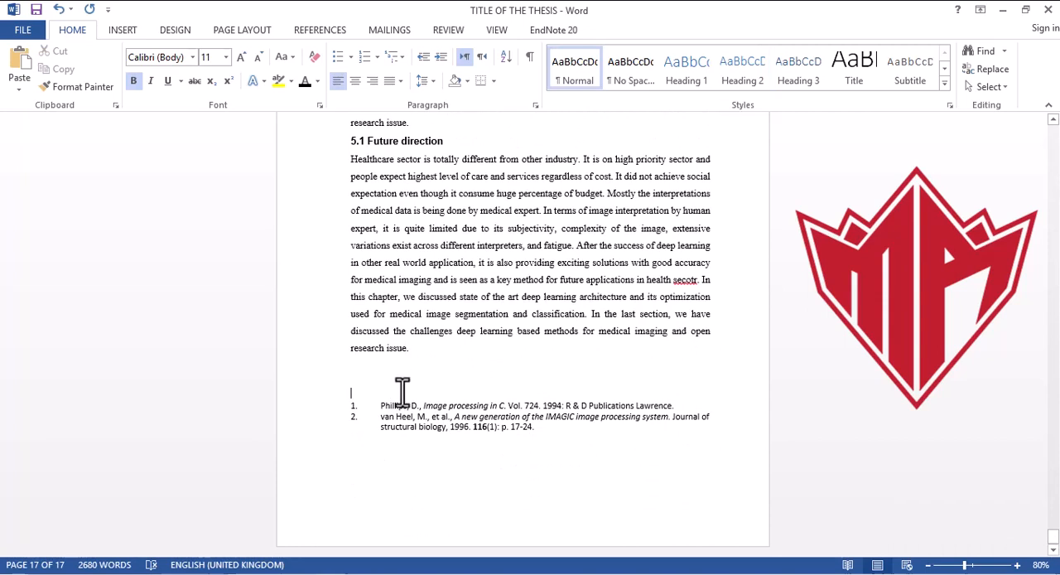
type("Table of Contents")
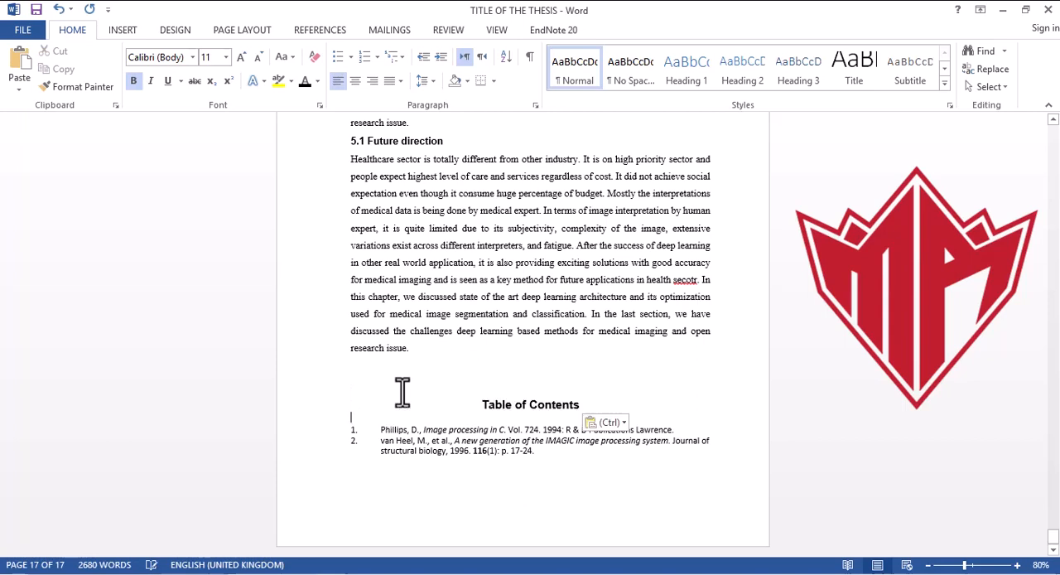
key("BackSpace")
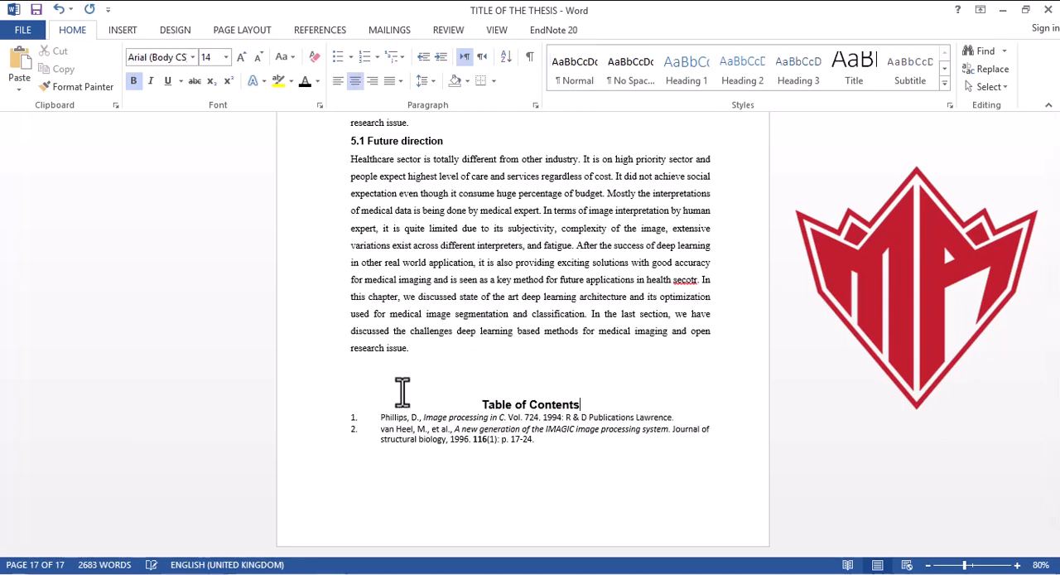
Step: Replace the pasted heading's text above the reference list with "References" and change it to uppercase
left_click_drag(582, 405, 479, 404)
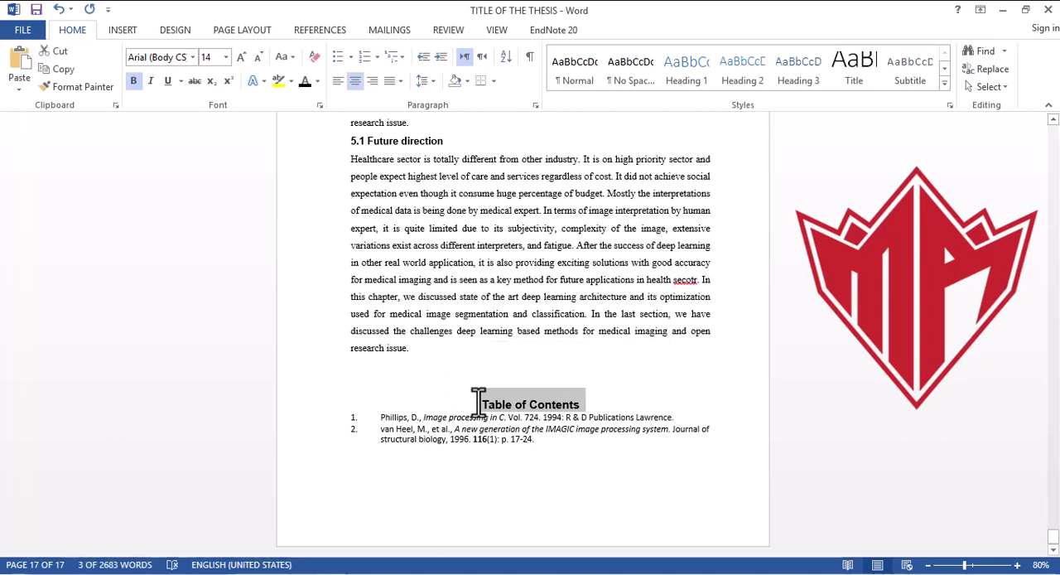
type("R")
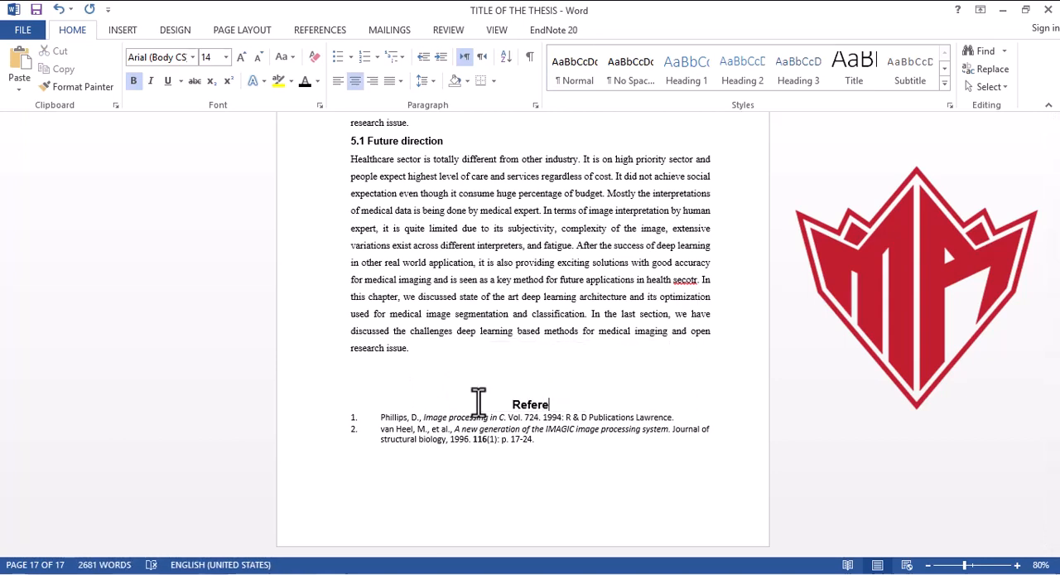
type("eferences")
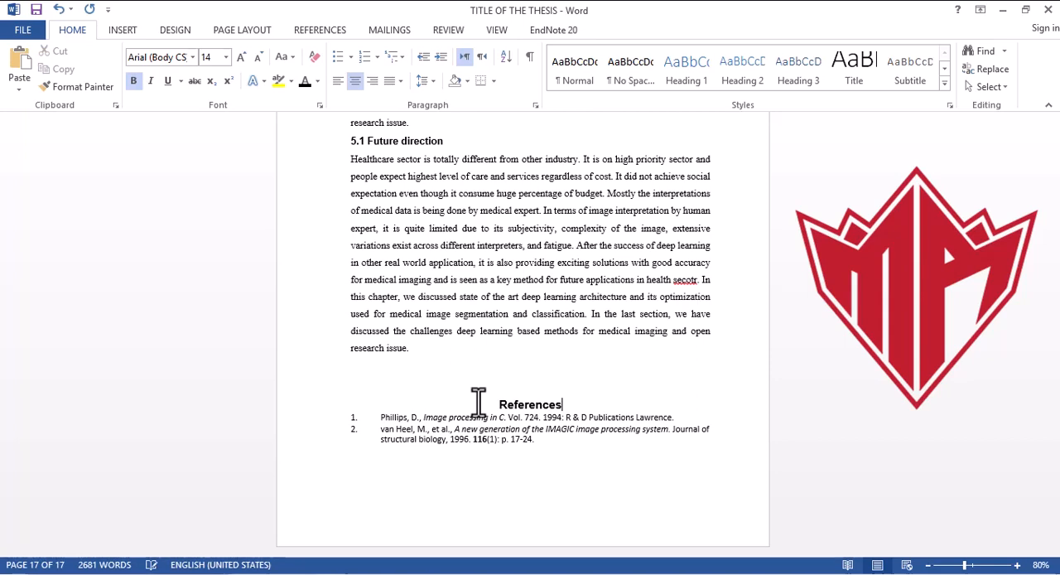
double_click(531, 412)
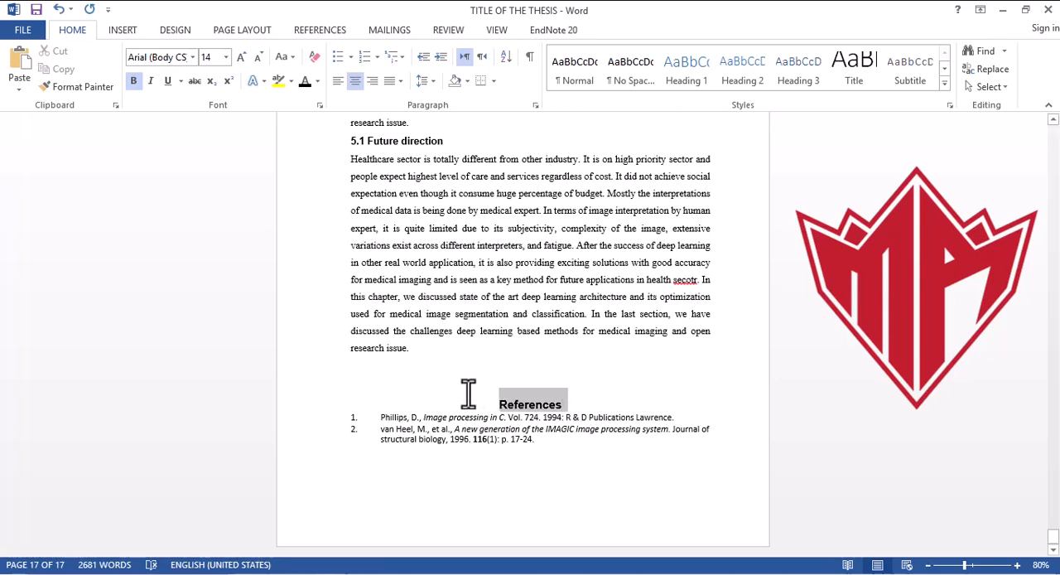
left_click(289, 59)
left_click(312, 114)
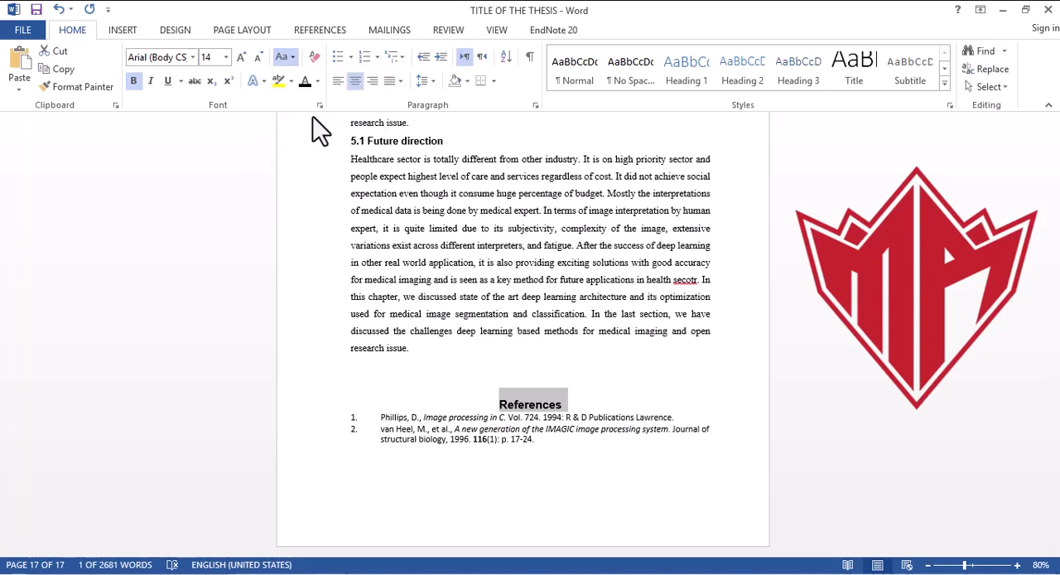
Step: Insert blank lines above the "REFERENCES" heading so that it starts at the top of a new page
left_click(540, 382)
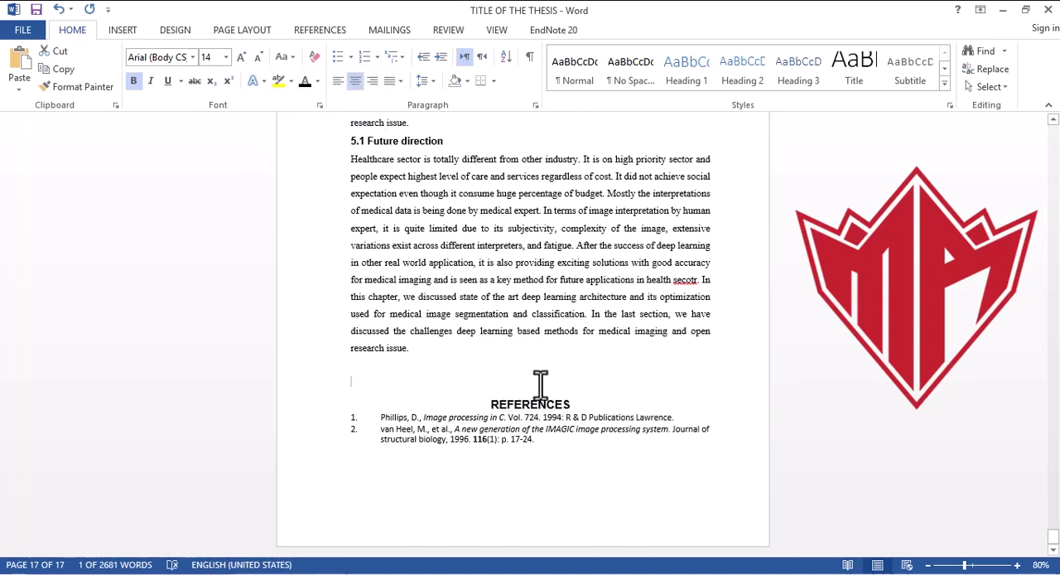
key("Return")
key("Return")
key("Return")
key("Return")
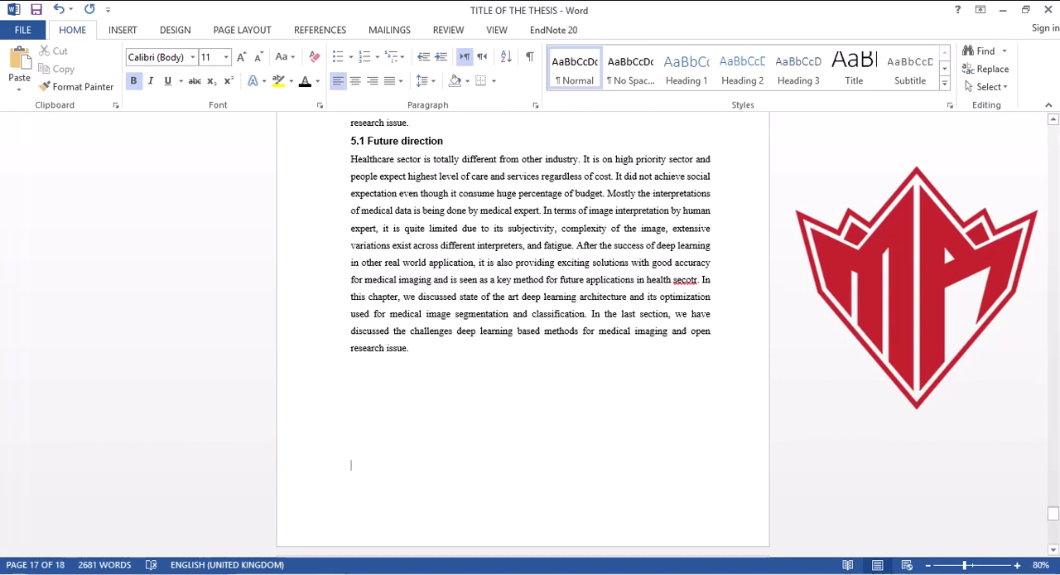
left_click_drag(1053, 511, 1054, 535)
left_click(552, 369)
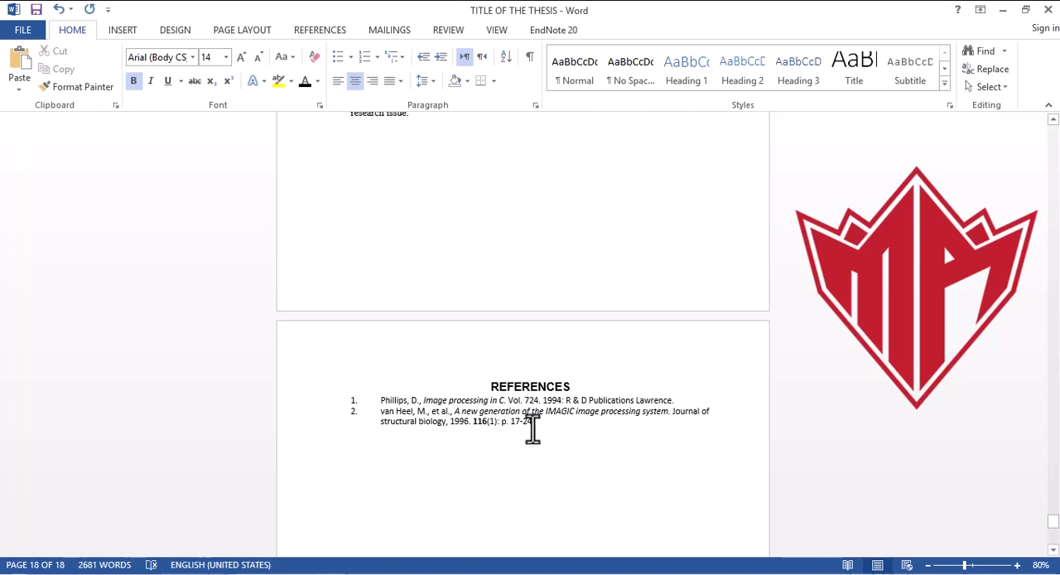
Step: Set the font of the two reference entries below the "REFERENCES" heading to Times New Roman
left_click(491, 421)
left_click_drag(491, 421, 224, 402)
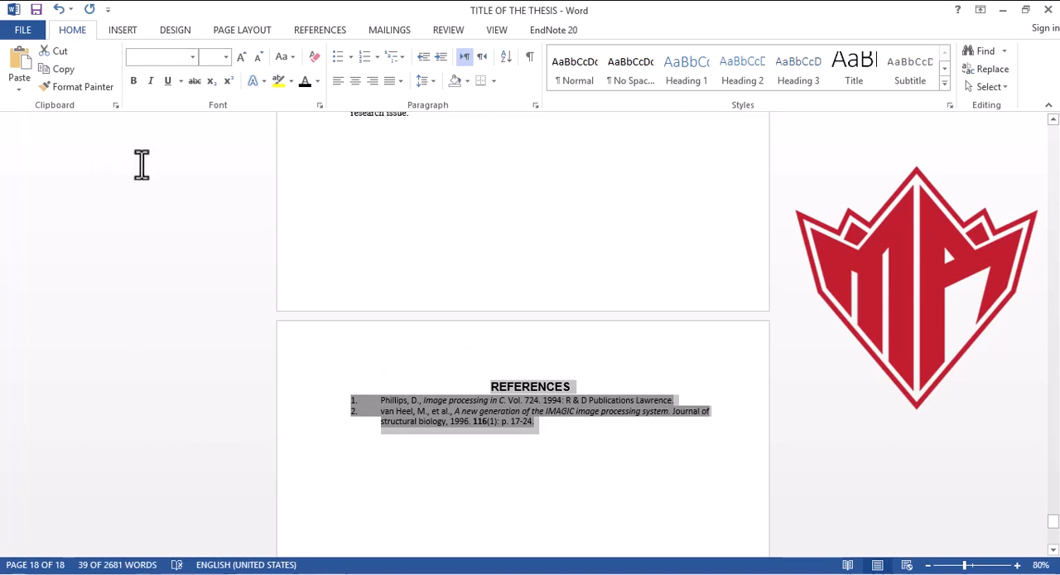
left_click(544, 428)
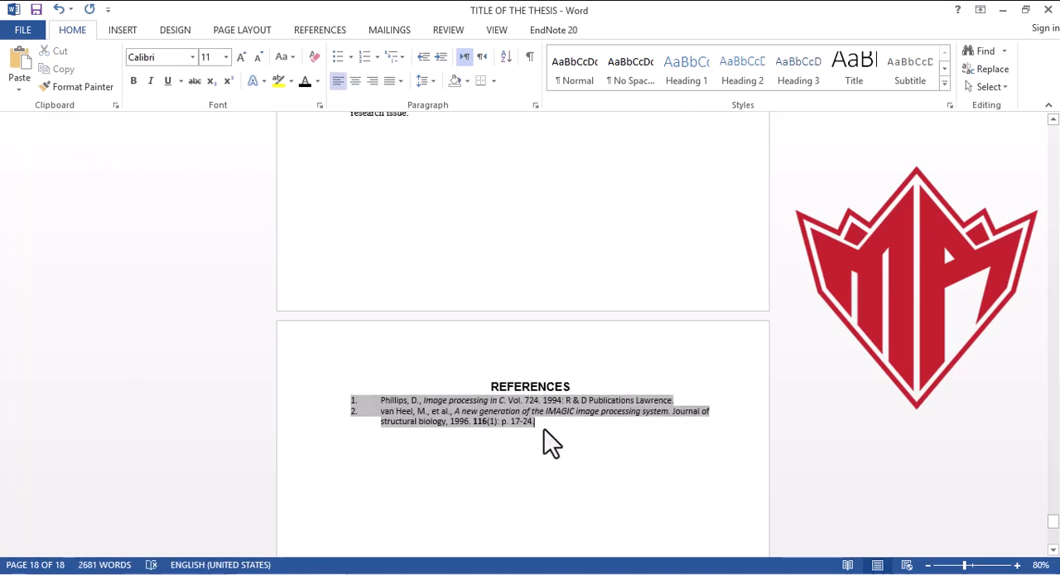
left_click_drag(367, 408, 348, 404)
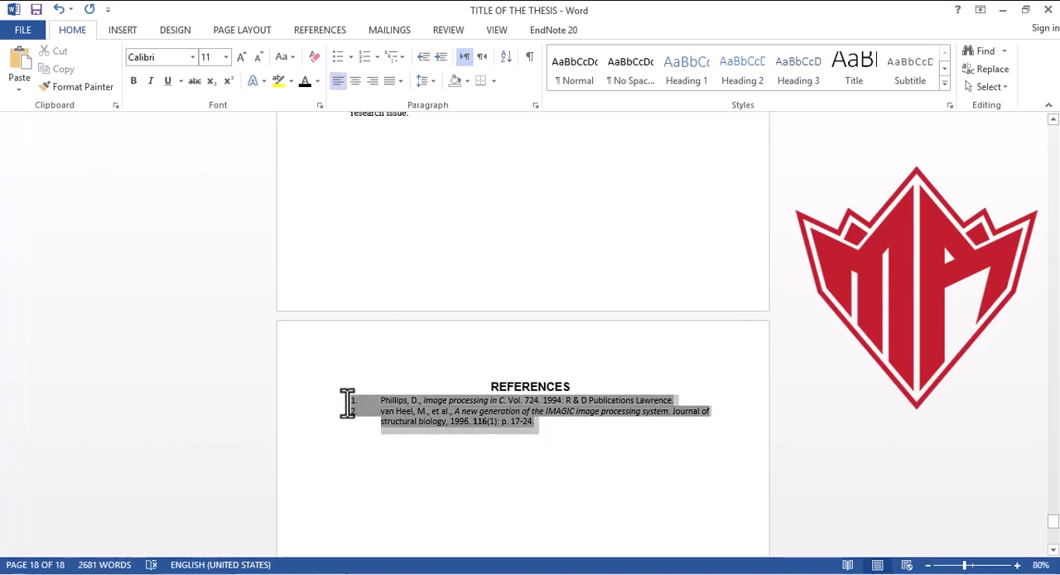
left_click(192, 57)
left_click(193, 58)
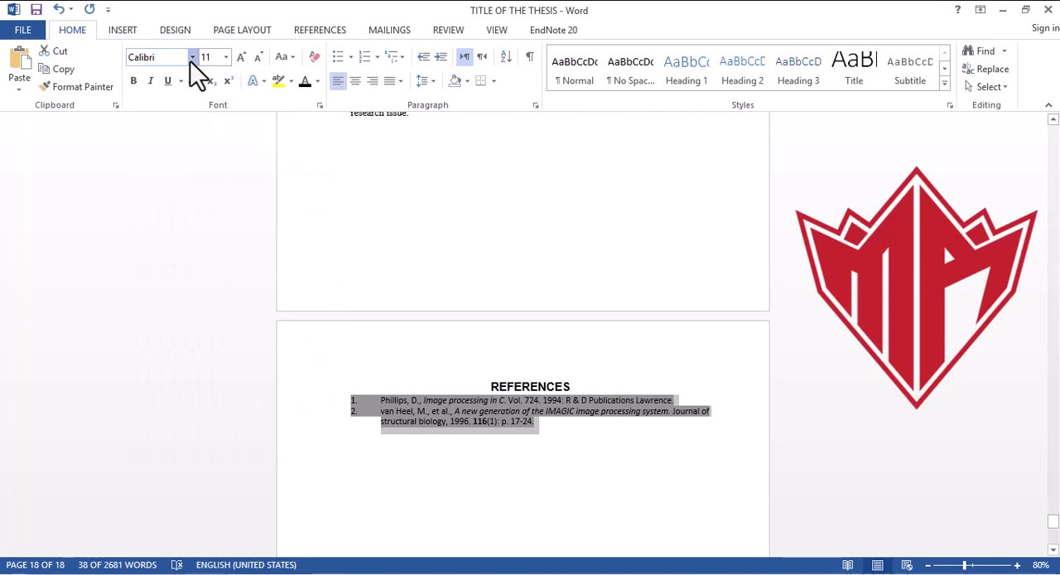
left_click(192, 59)
left_click(192, 58)
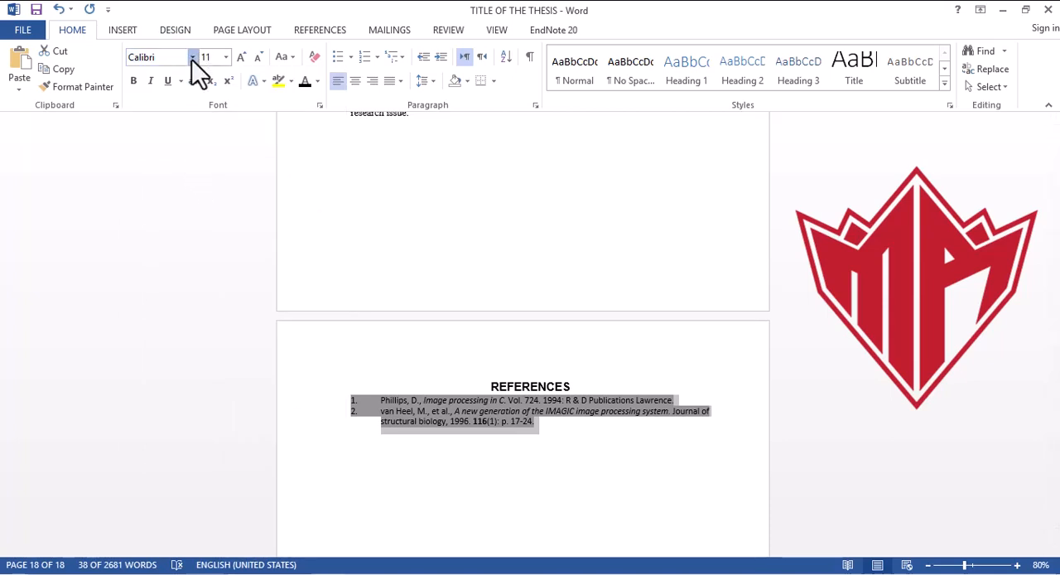
left_click(192, 58)
scroll(212, 196, "down", 10)
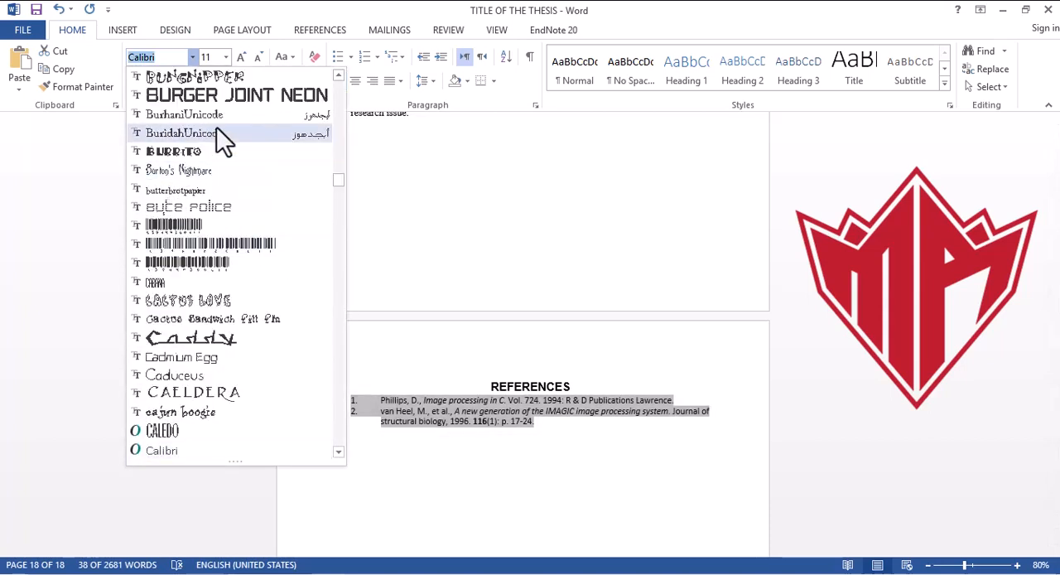
type("Times New Ro")
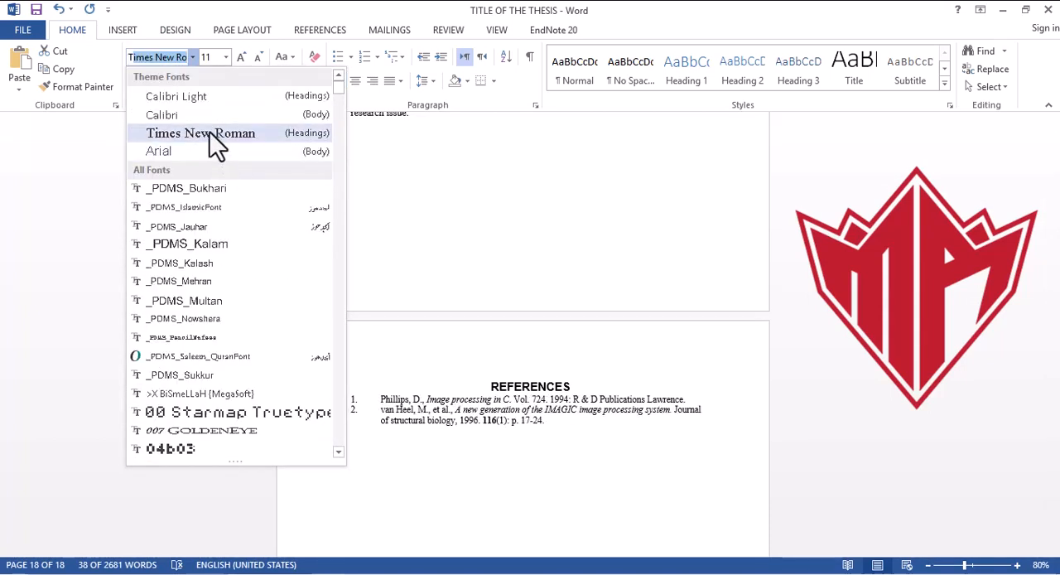
left_click(214, 137)
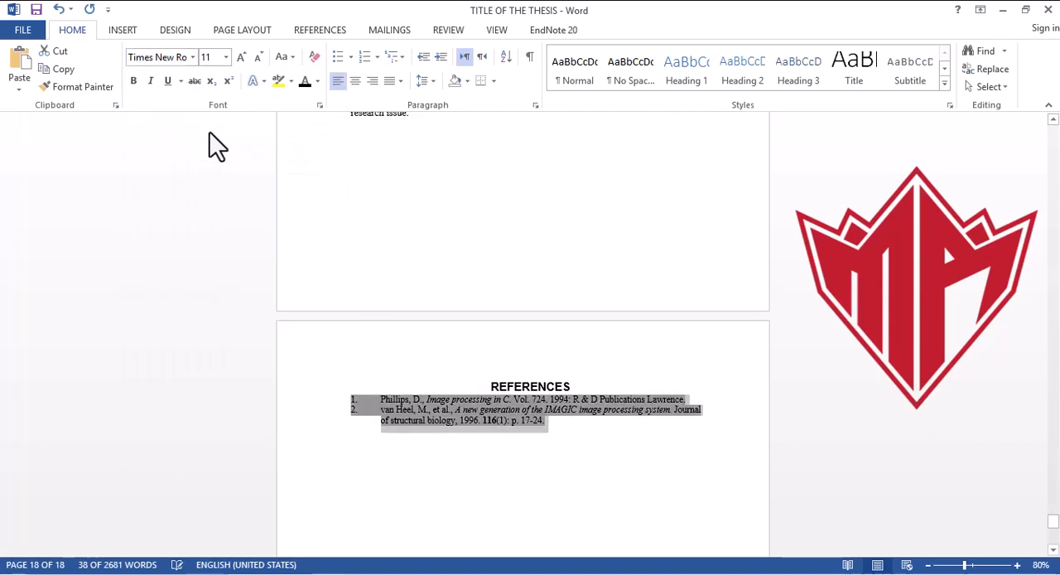
Step: Set the reference entries to size 12 and remove all bold and italic formatting from them
left_click(132, 83)
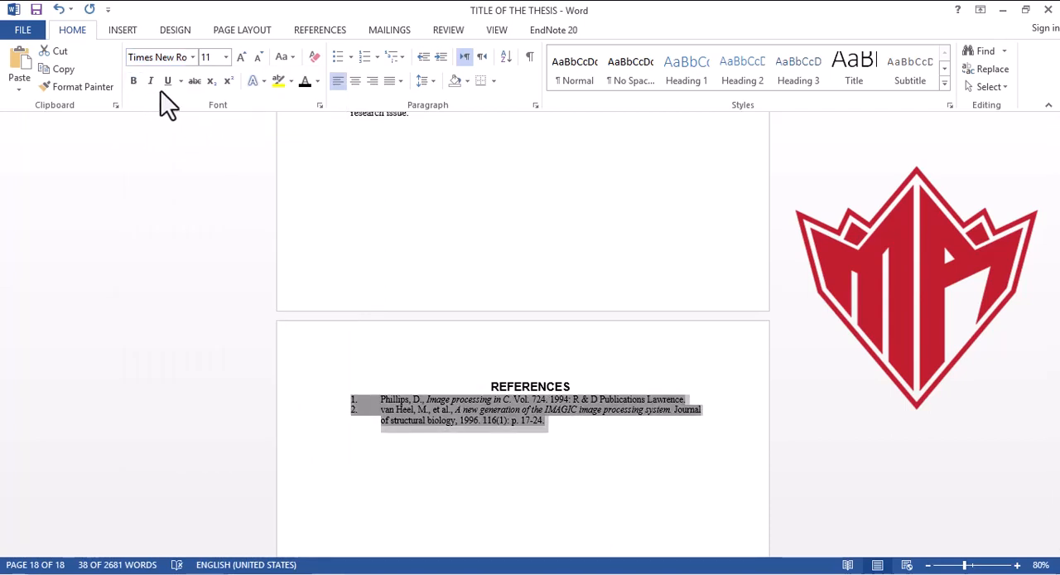
left_click(227, 59)
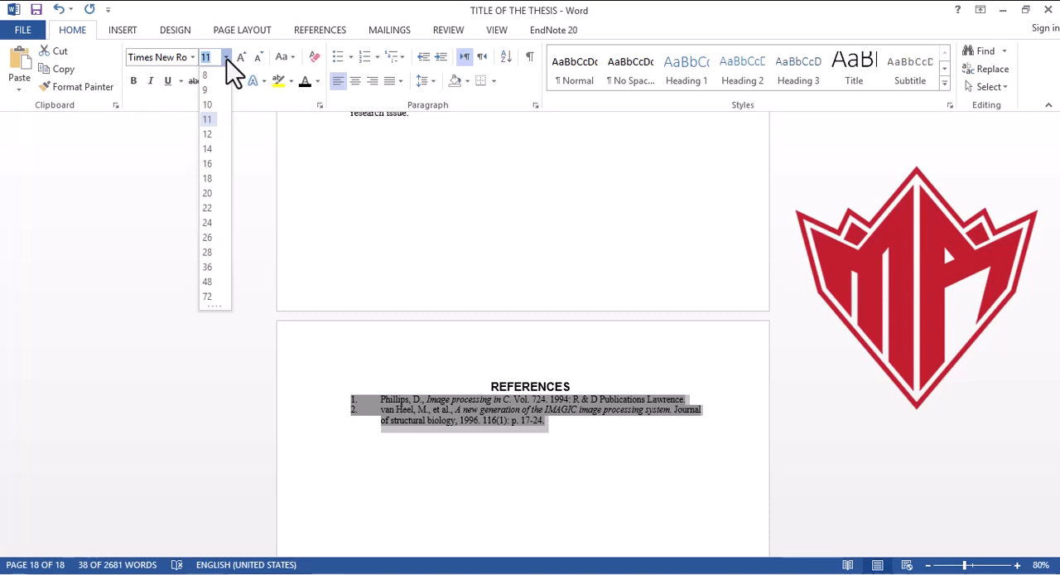
left_click(209, 134)
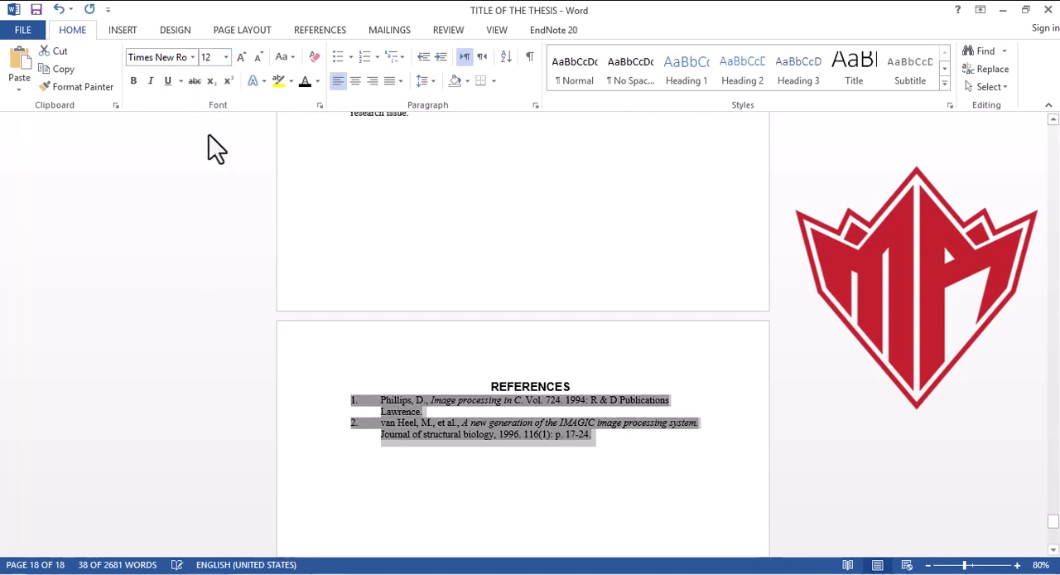
left_click(133, 83)
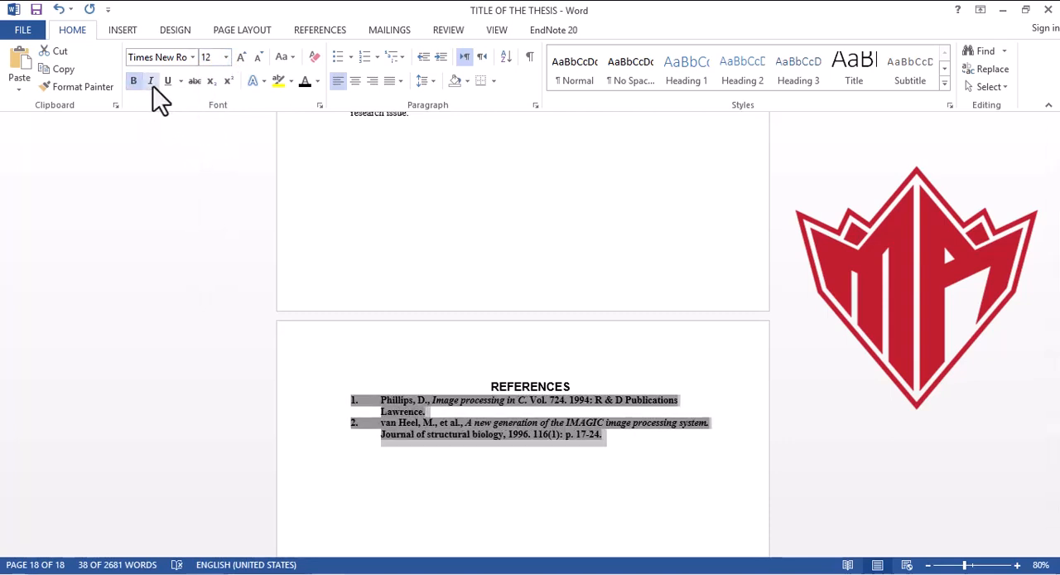
left_click(152, 85)
left_click(153, 85)
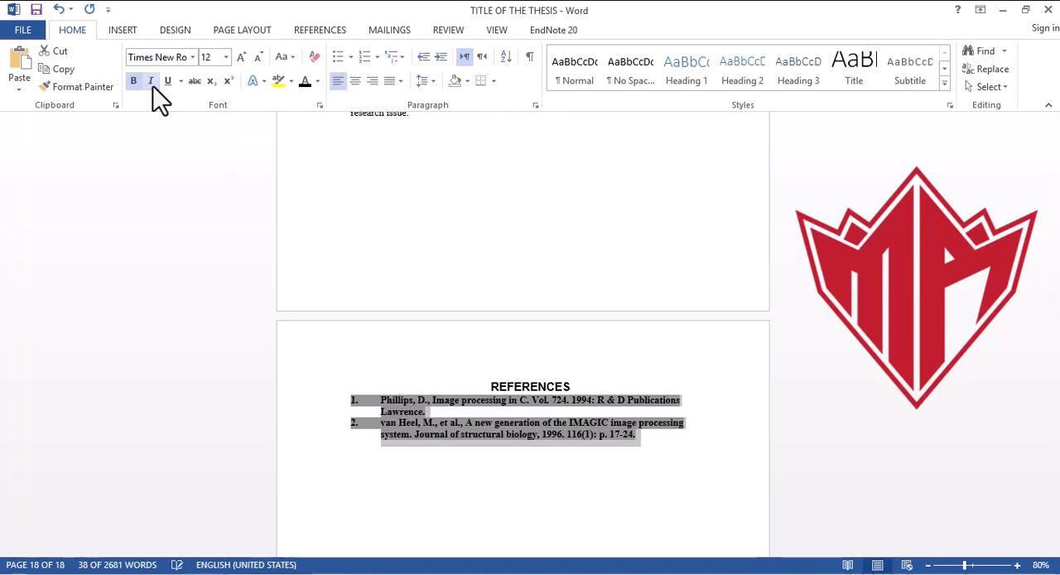
left_click(133, 82)
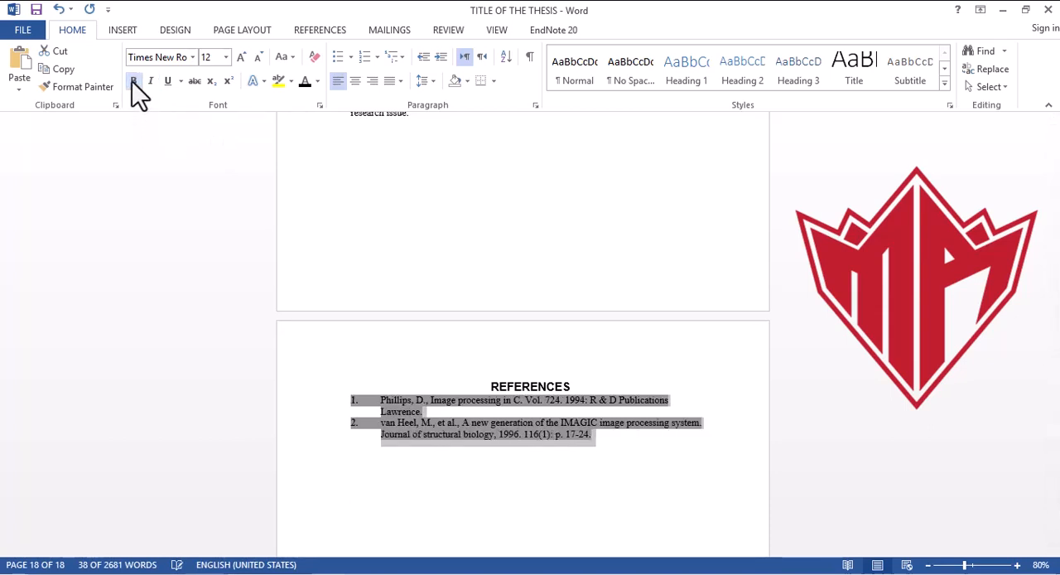
Step: Justify the reference entries and set their line spacing to 1.5
left_click(387, 86)
left_click(414, 103)
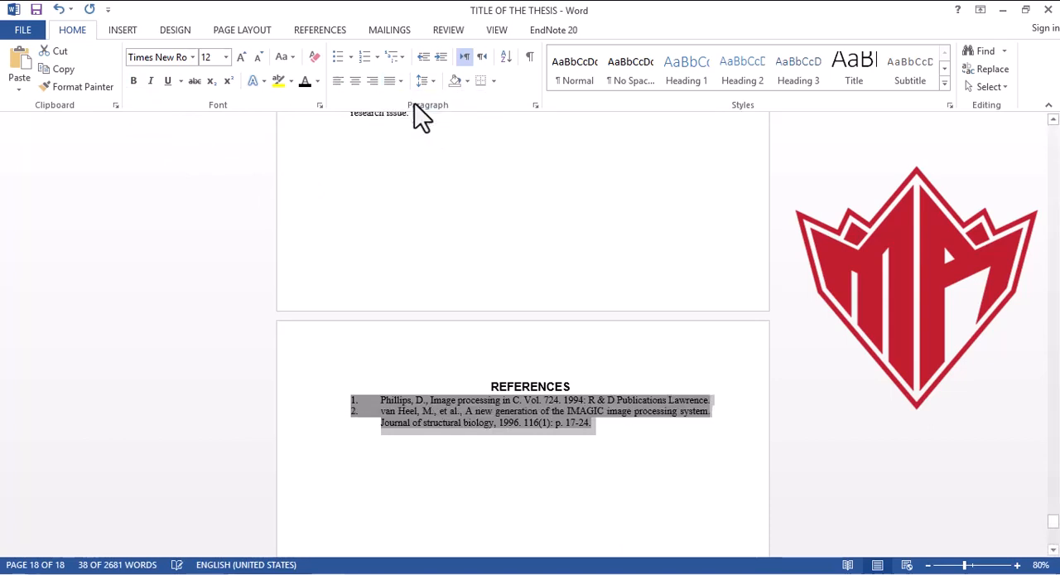
left_click(427, 81)
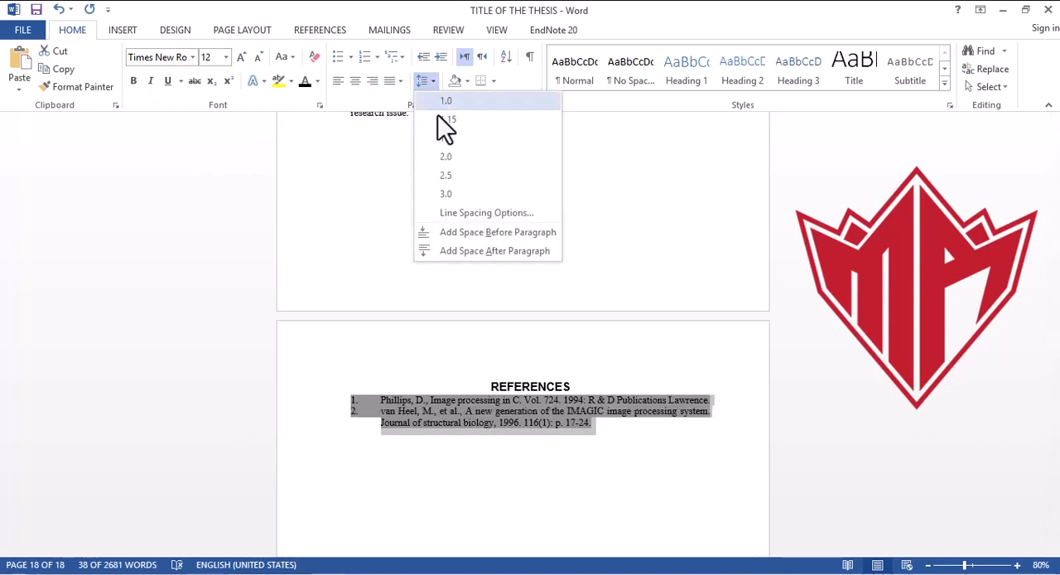
left_click(446, 139)
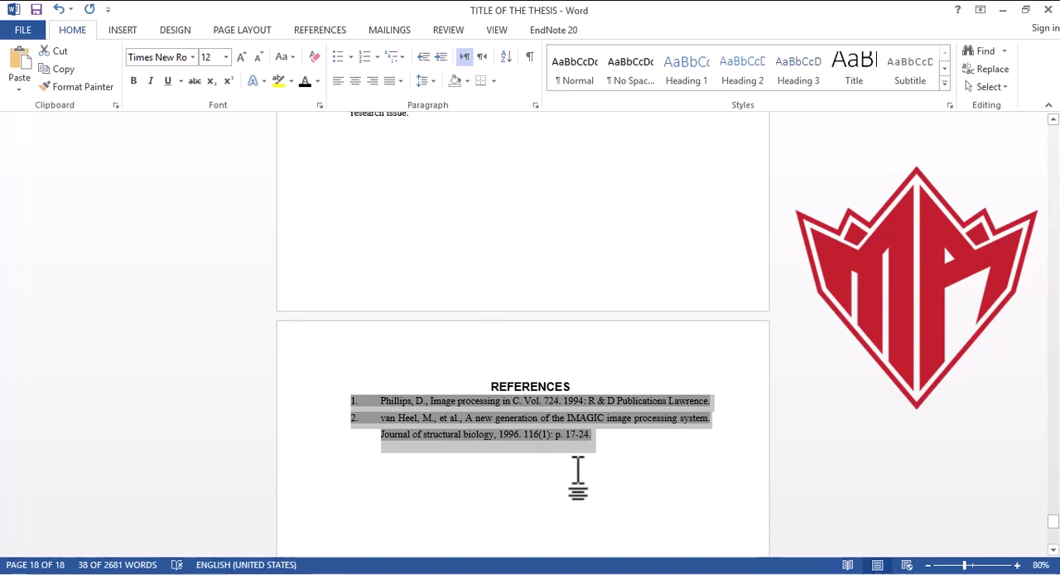
left_click(636, 451)
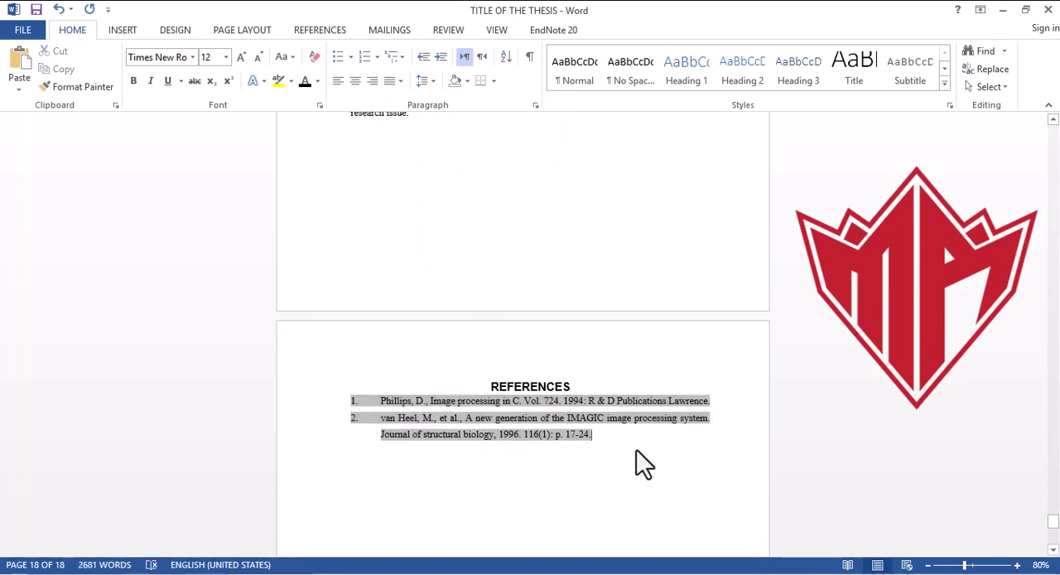
Step: Remove the space before the "REFERENCES" heading and apply 1.5 line spacing to the heading together with its entries
left_click(595, 377)
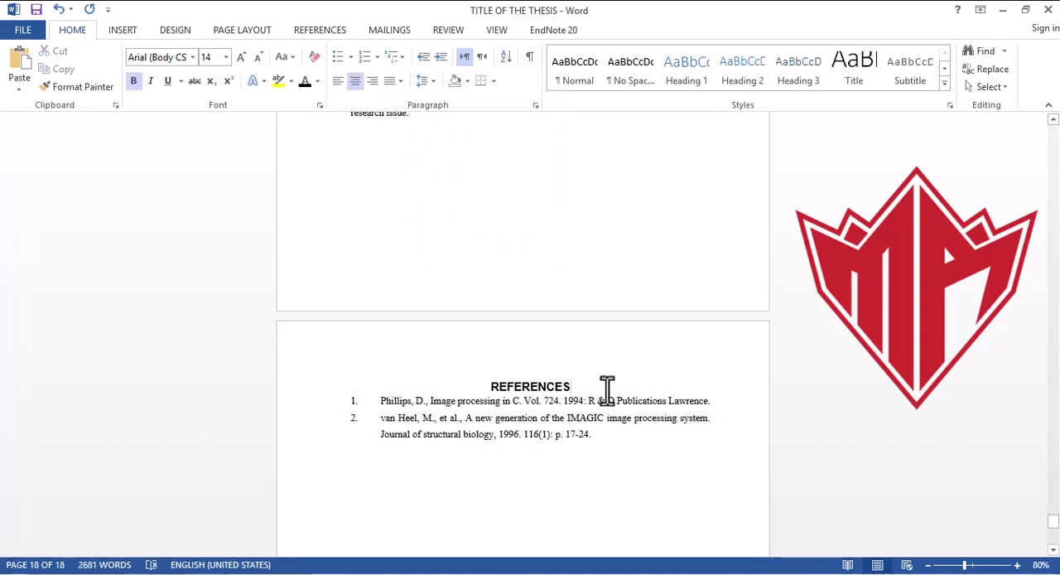
left_click_drag(593, 442, 477, 342)
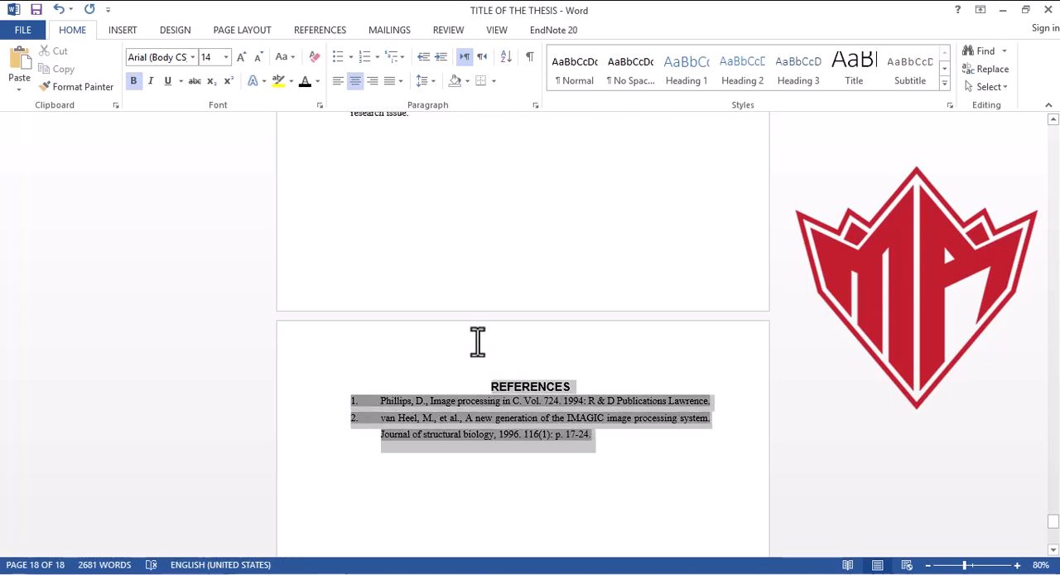
left_click(434, 86)
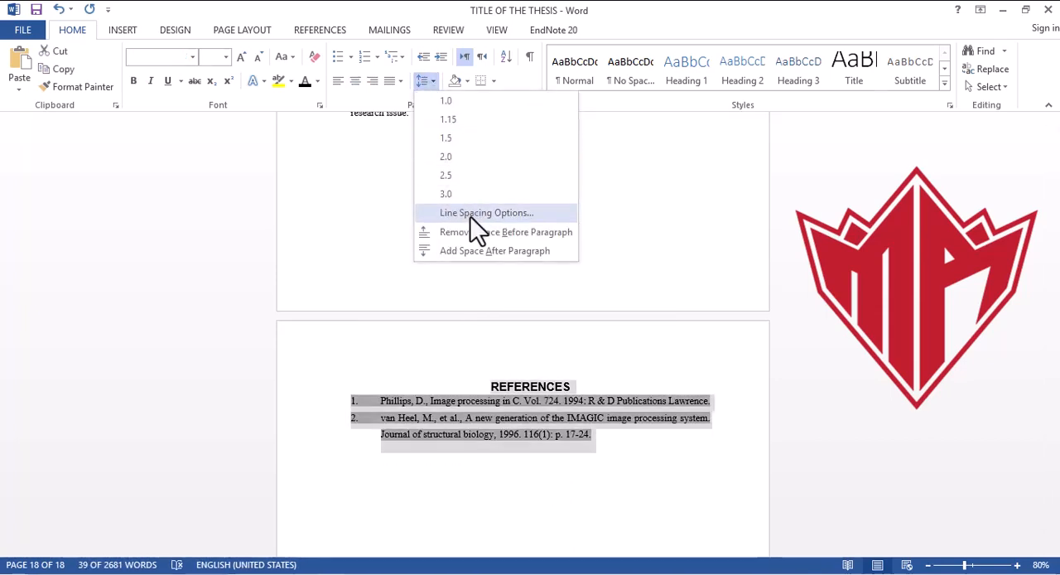
left_click(485, 239)
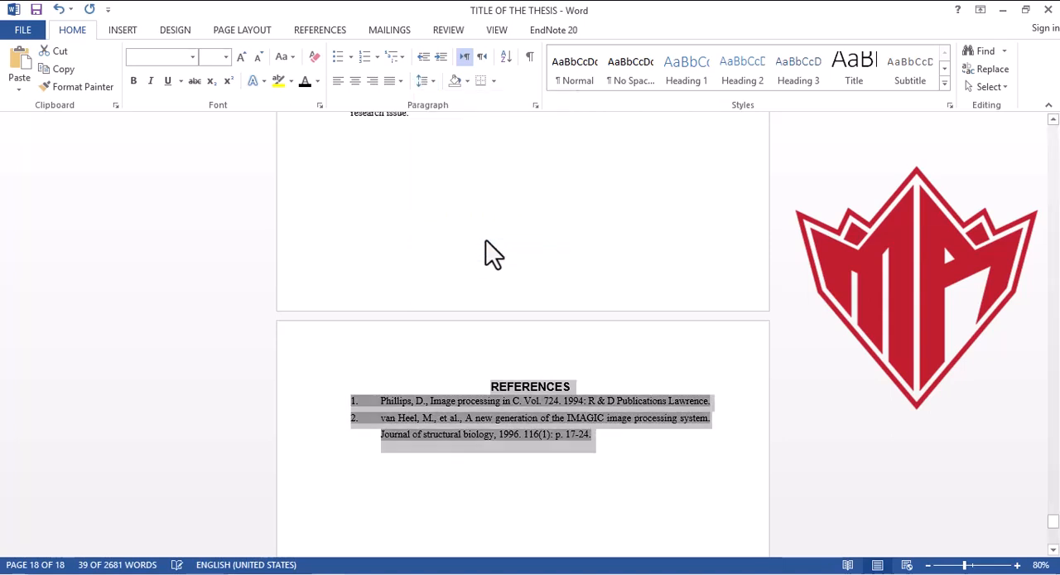
left_click(432, 85)
left_click(439, 140)
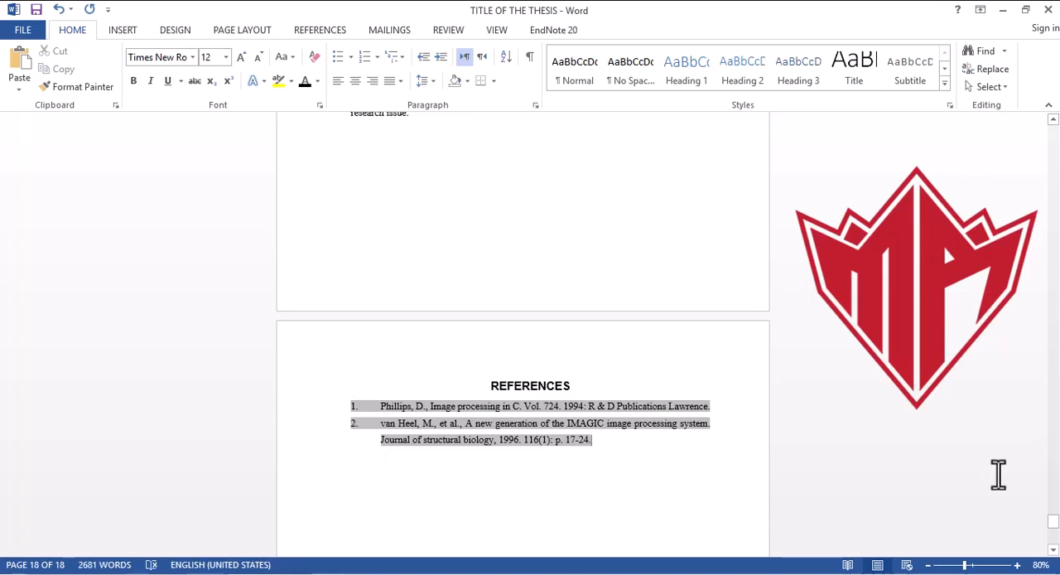
Step: Update the entire table of contents, including headings and page numbers, and save the document
left_click(1053, 526)
mouse_move(1053, 530)
left_mouse_down()
mouse_move(1022, 362)
mouse_move(1054, 222)
mouse_move(1051, 172)
mouse_move(1053, 286)
mouse_move(1053, 269)
left_mouse_up()
left_click(512, 360)
left_click(508, 261)
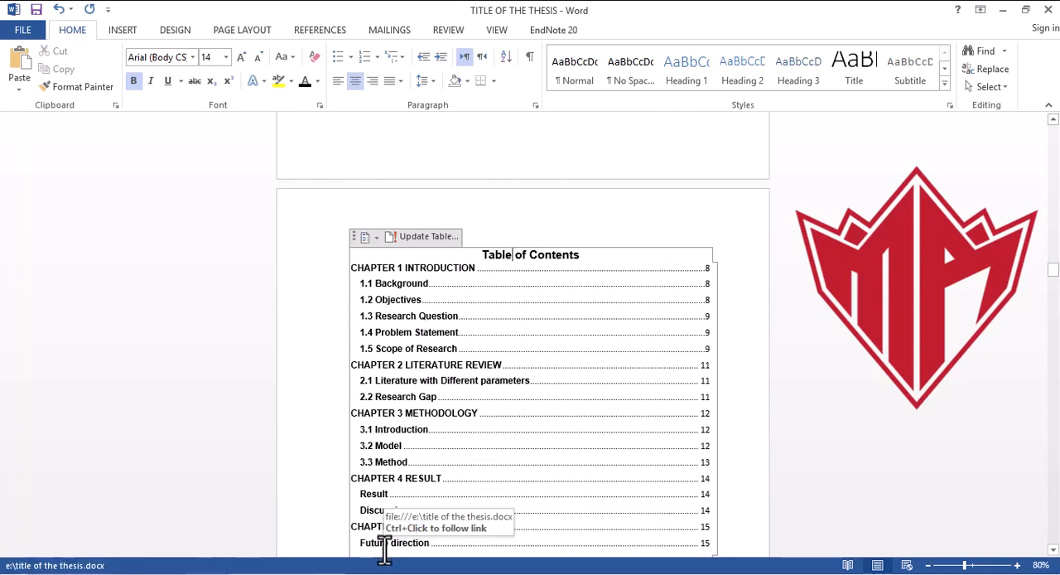
left_click(427, 237)
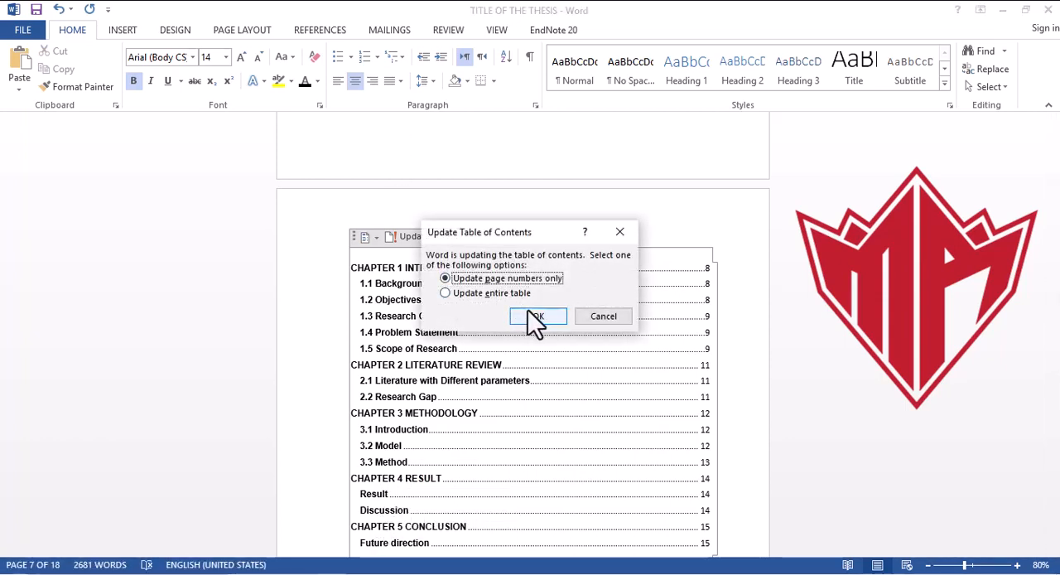
left_click(495, 297)
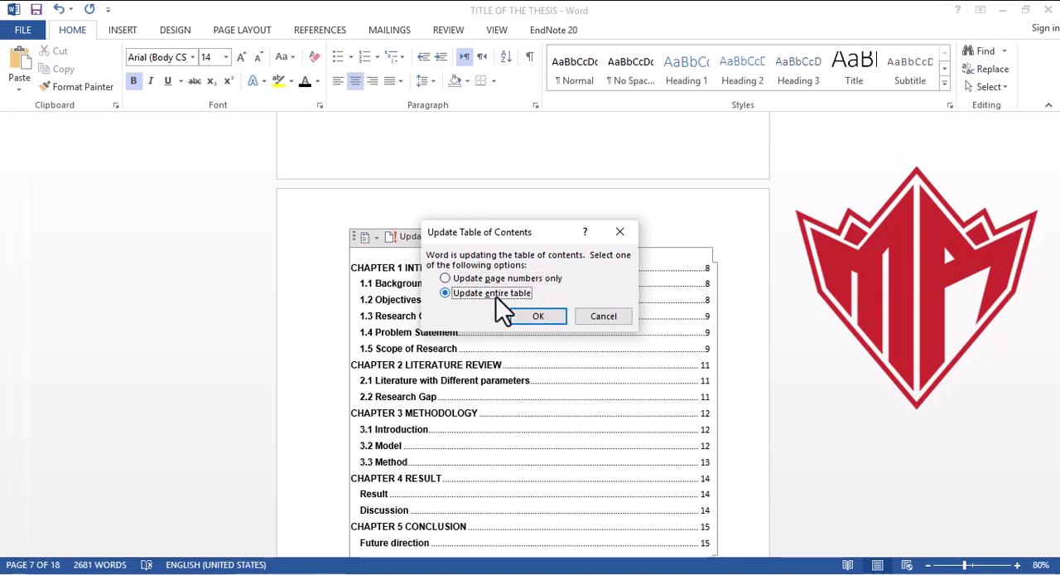
left_click(533, 316)
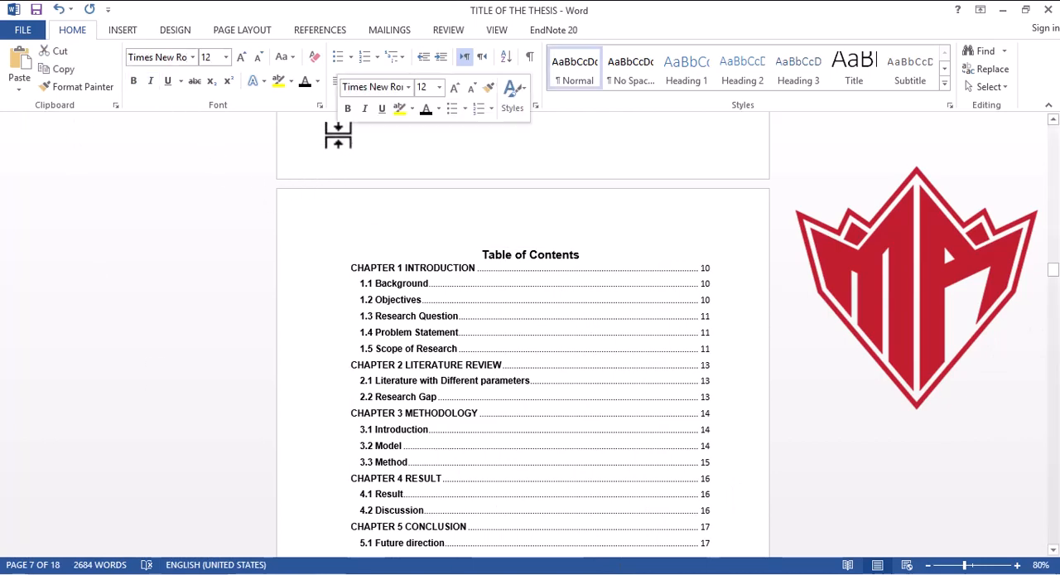
left_click(16, 33)
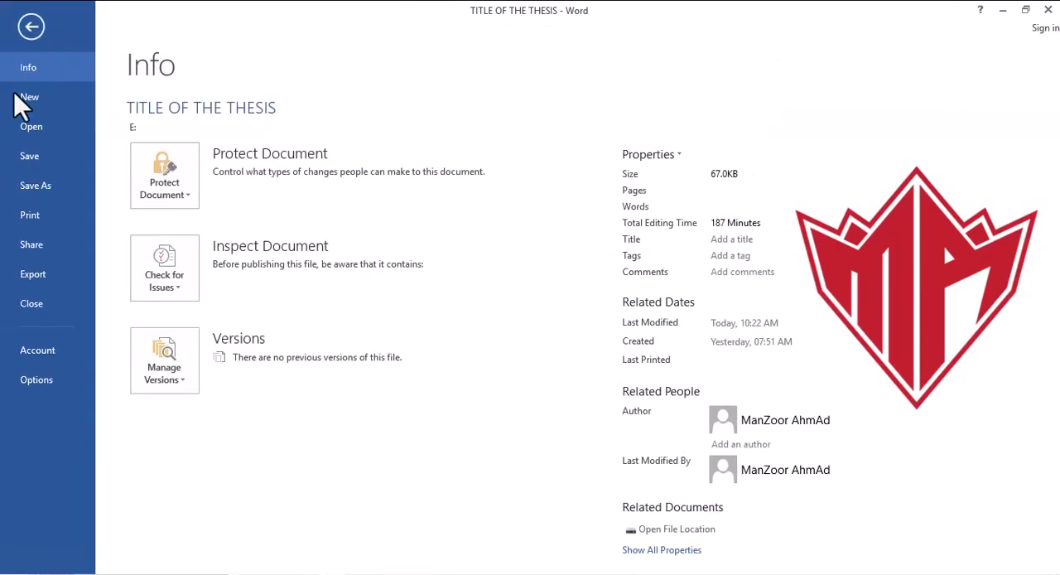
left_click(24, 158)
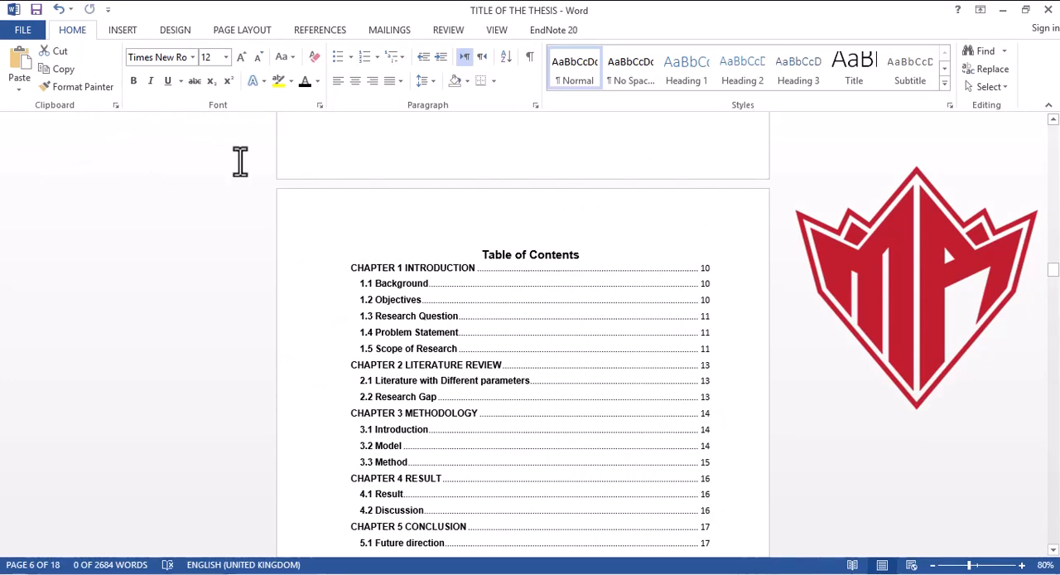
Step: Insert page numbers at the bottom of the pages in the centred Plain Number 2 style
left_click(317, 34)
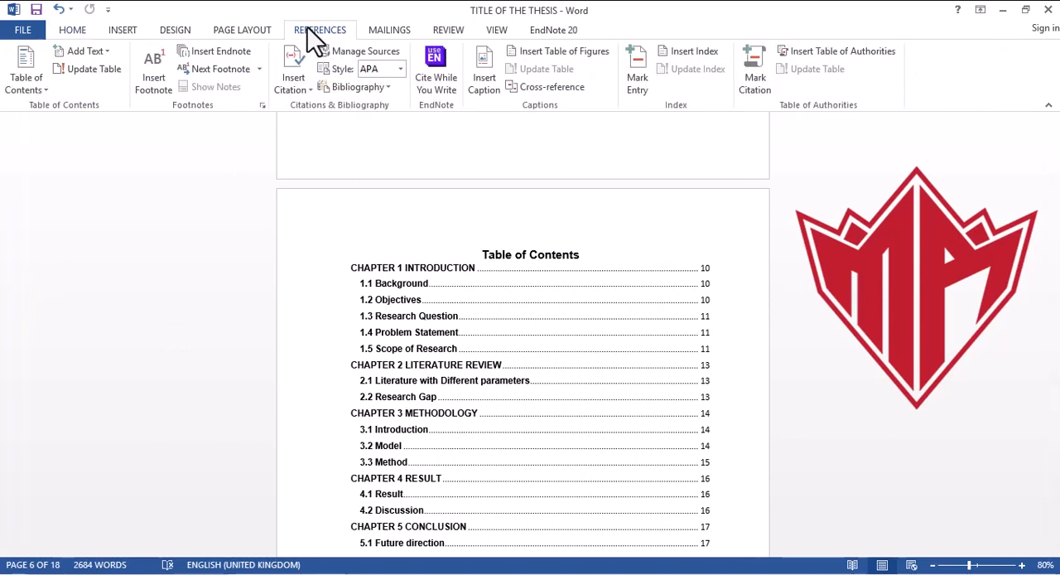
left_click(250, 29)
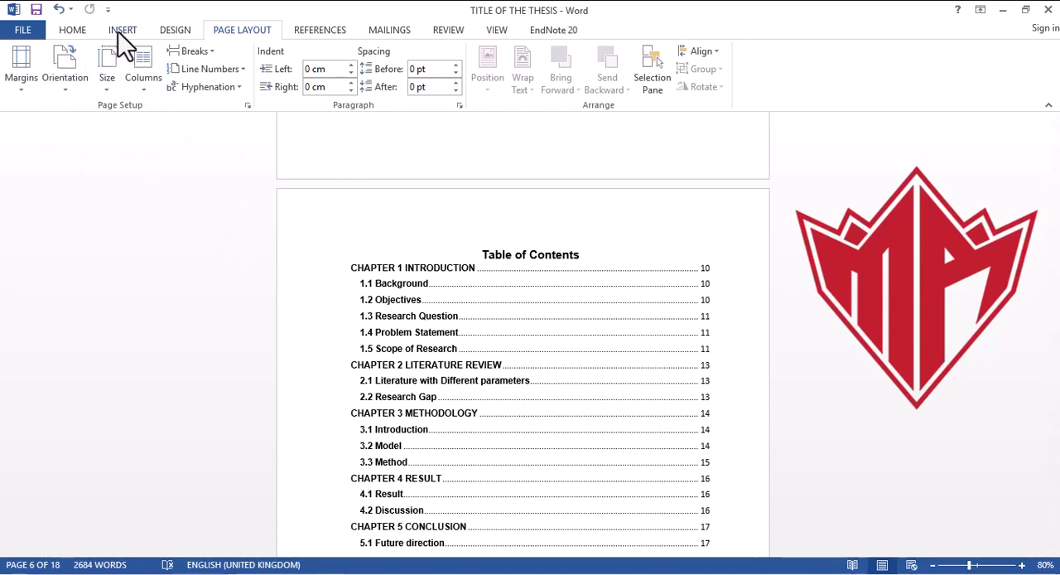
left_click(184, 30)
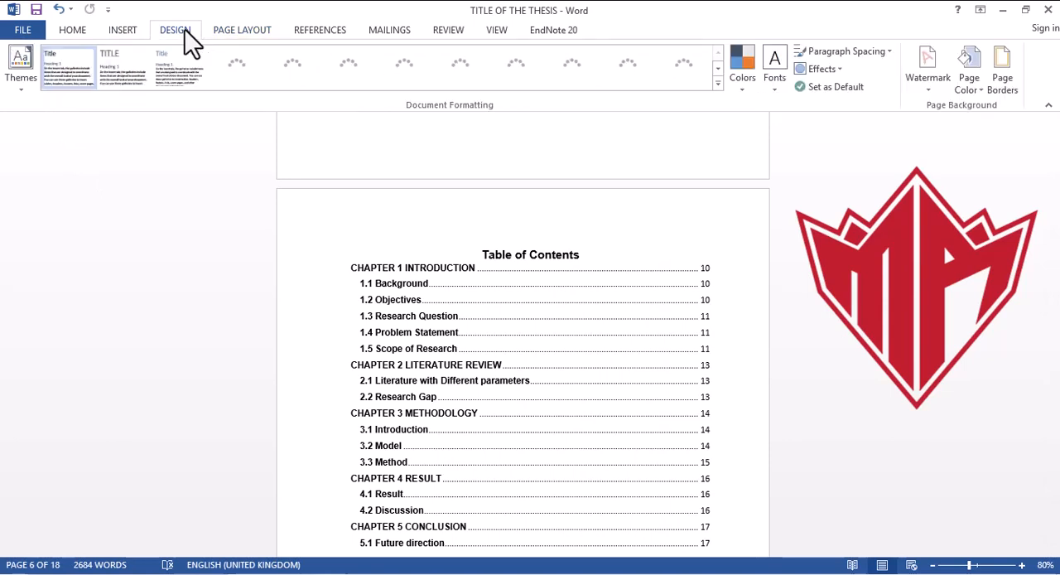
left_click(115, 33)
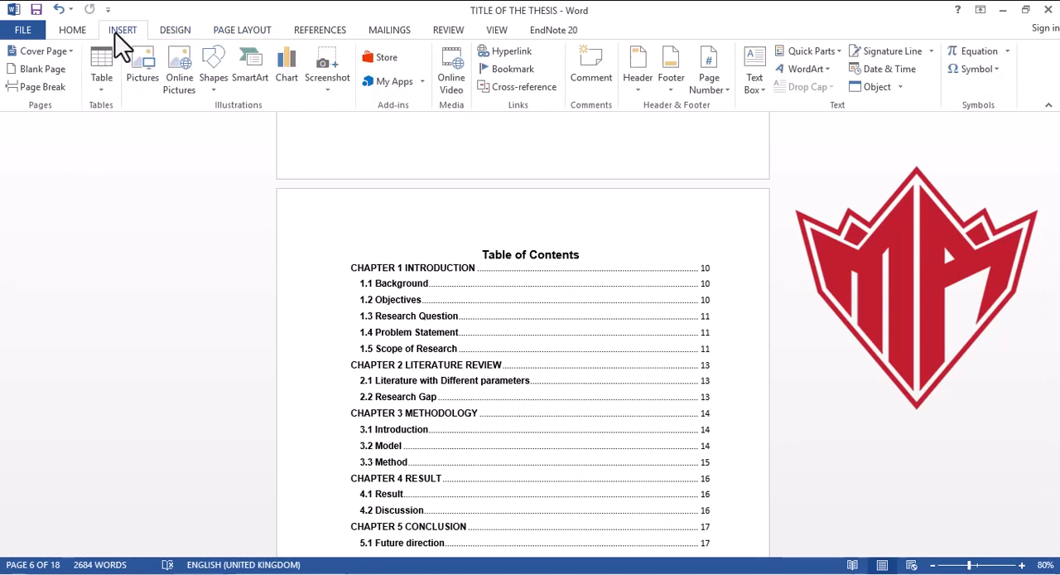
left_click(723, 90)
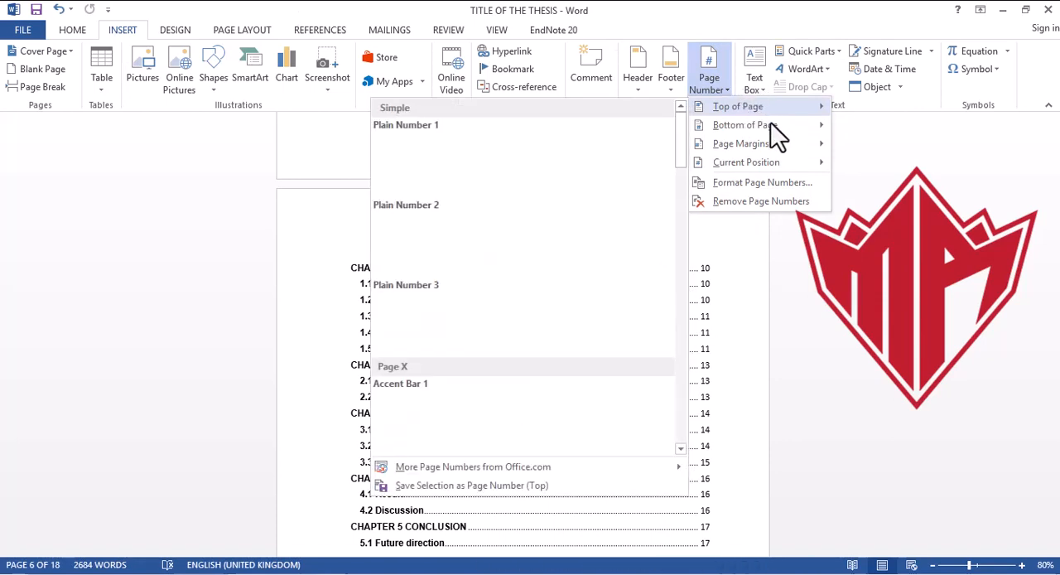
mouse_move(776, 137)
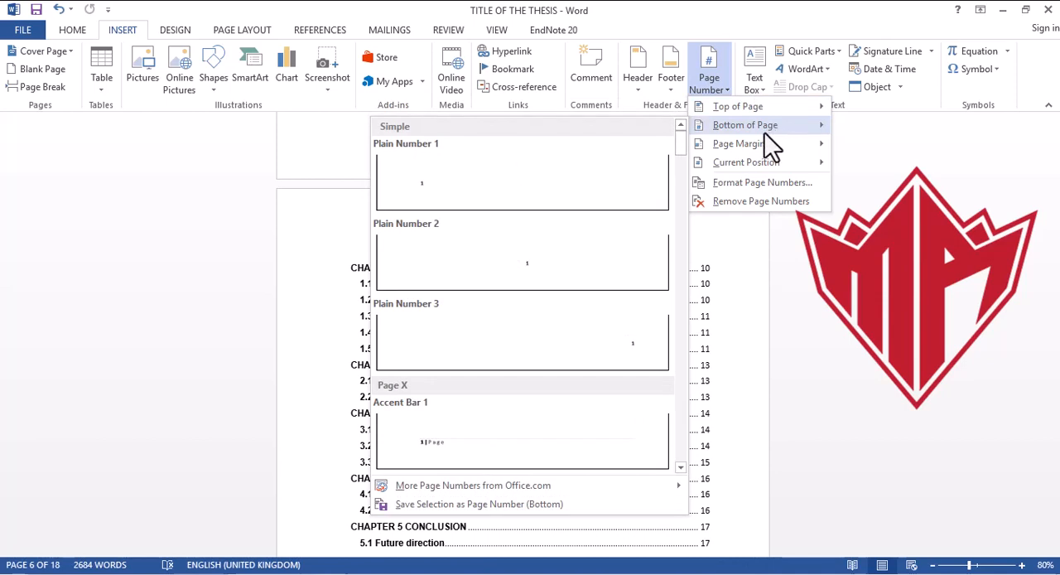
left_click(614, 256)
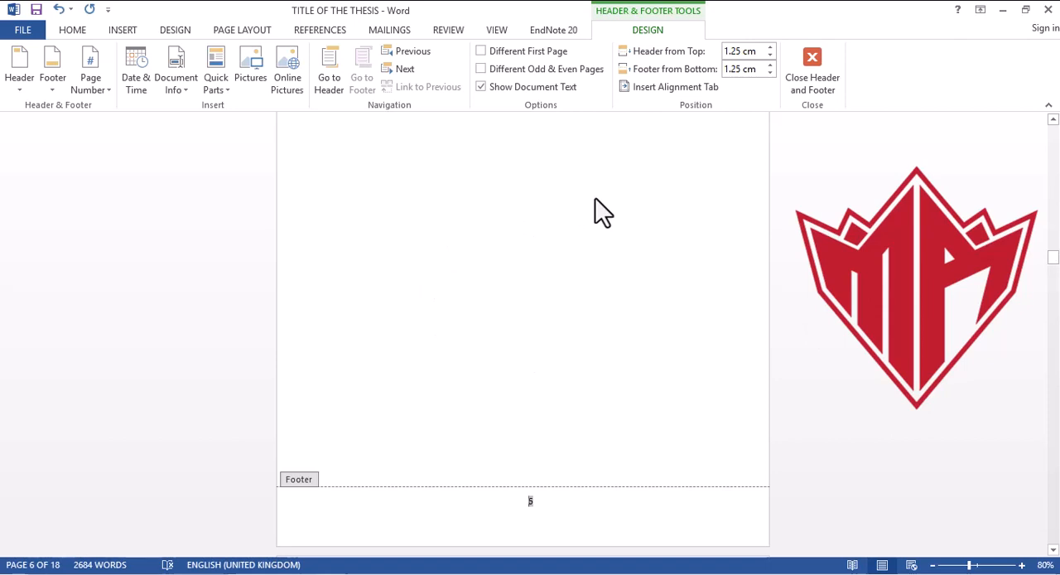
Step: Format the page numbers as i, ii, iii starting at i, and return from the footer to the title page's body text
left_click(108, 91)
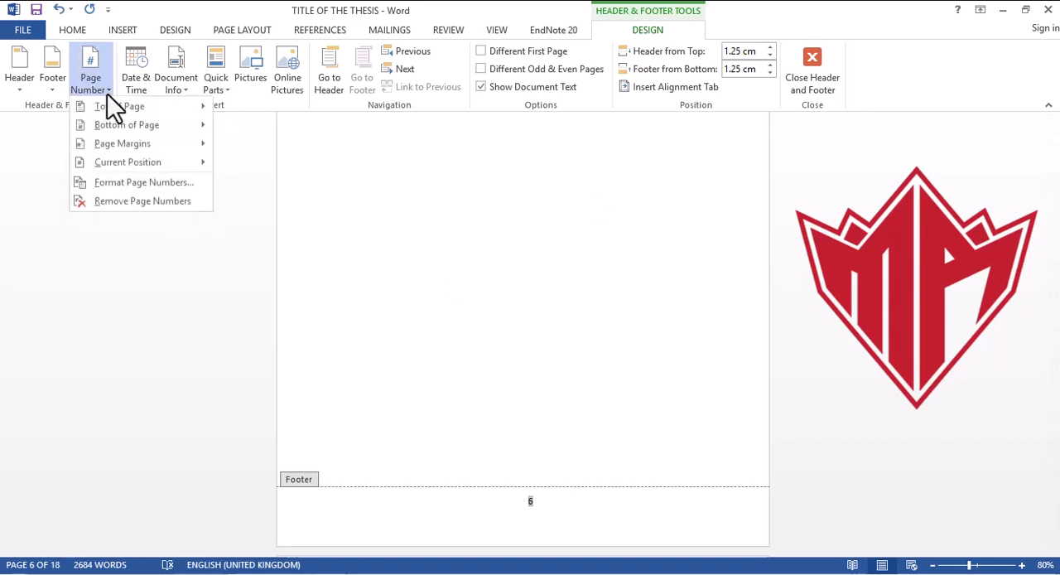
left_click(138, 183)
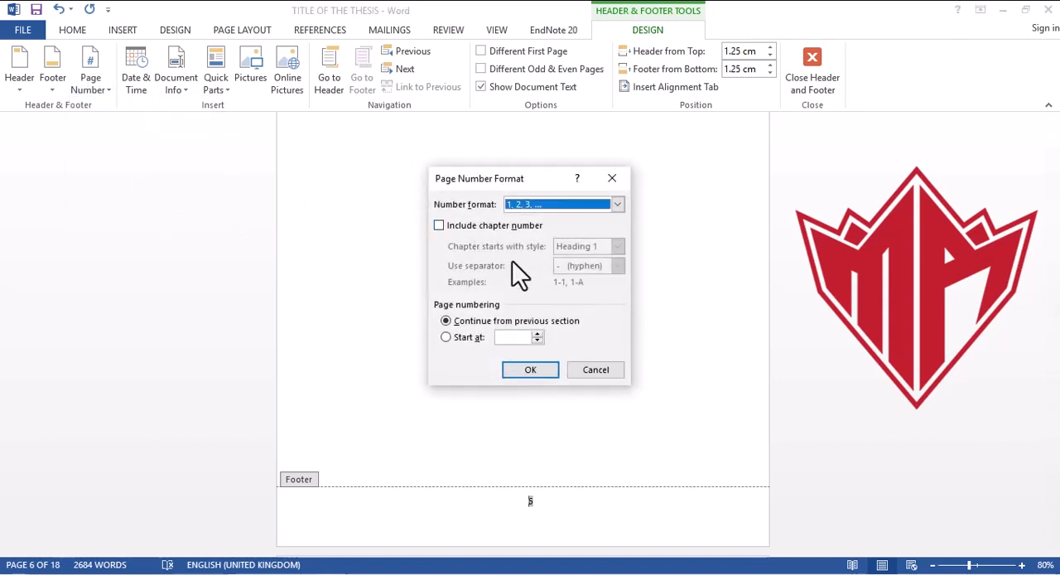
left_click(615, 206)
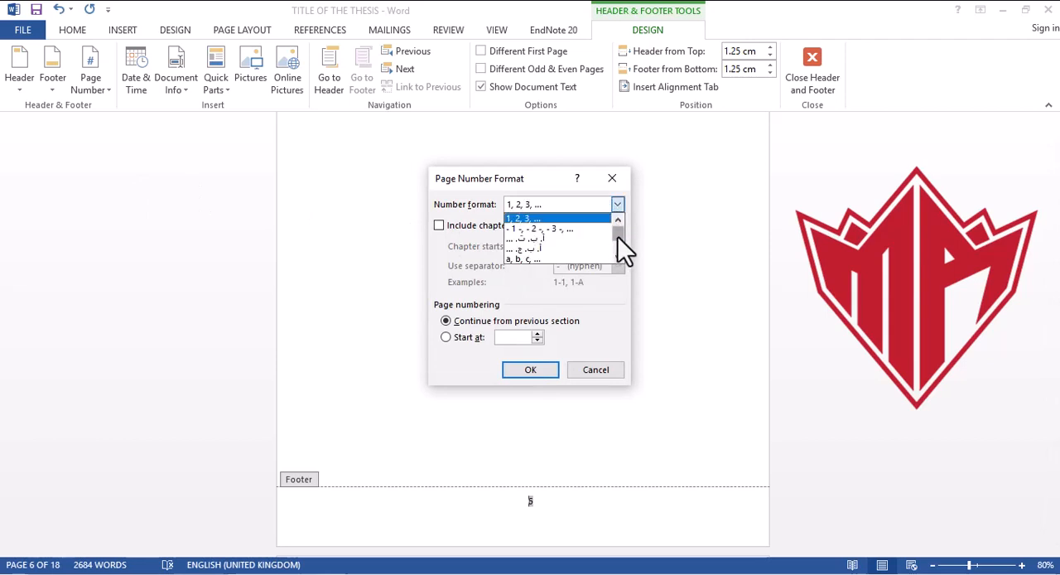
left_click_drag(618, 237, 617, 245)
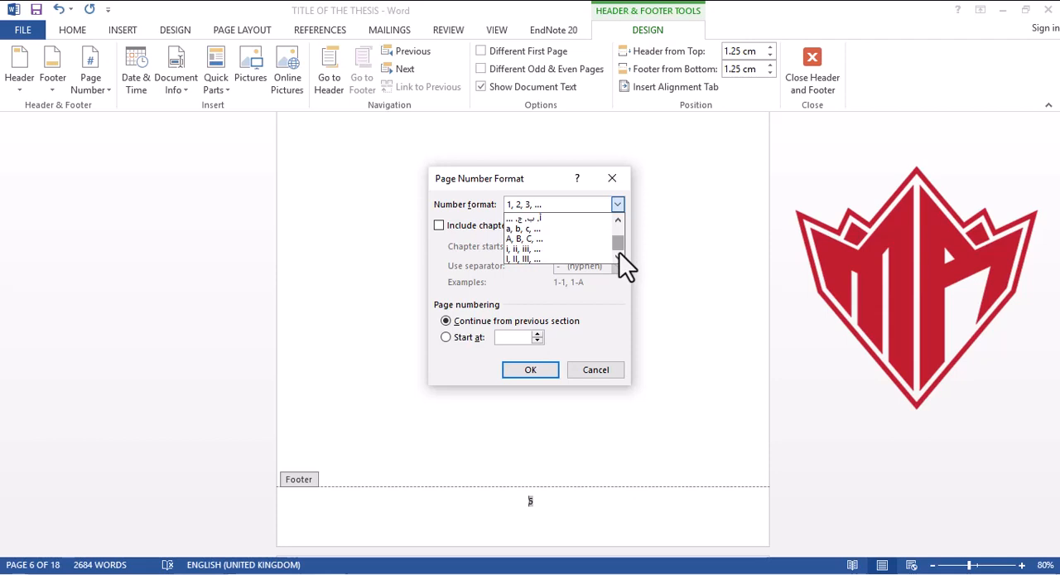
left_click(557, 249)
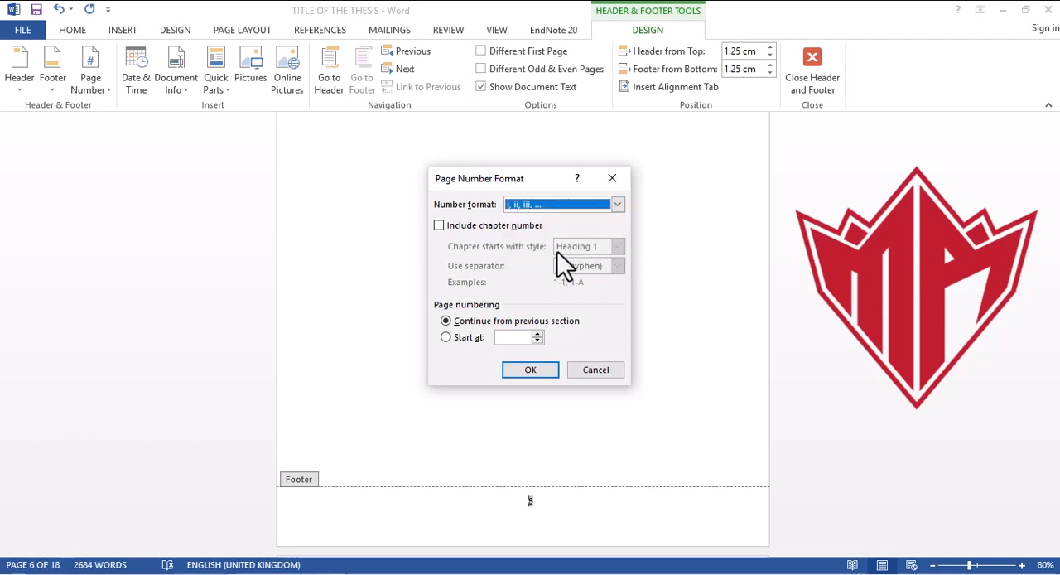
left_click(515, 334)
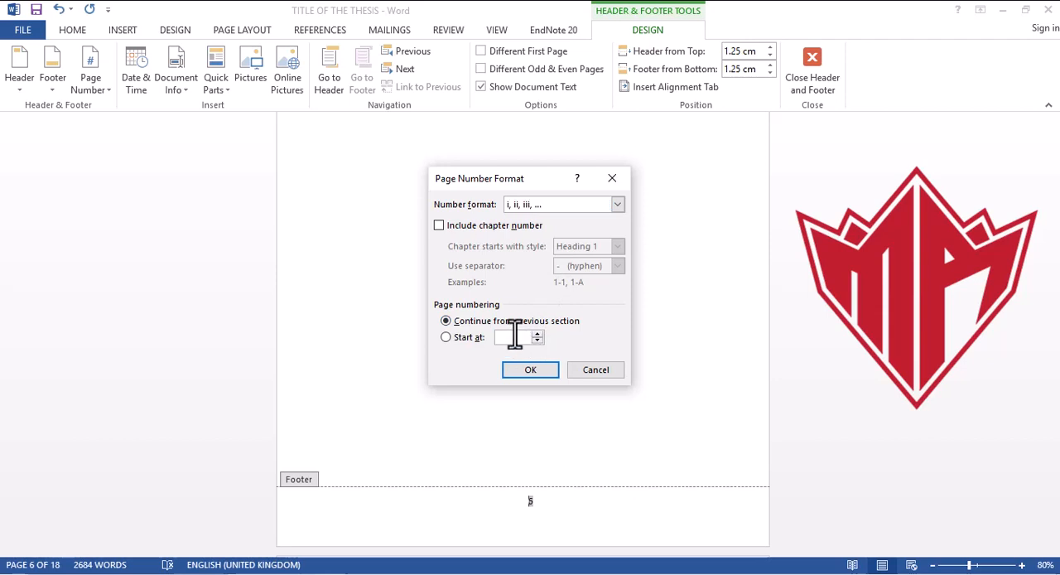
type("i")
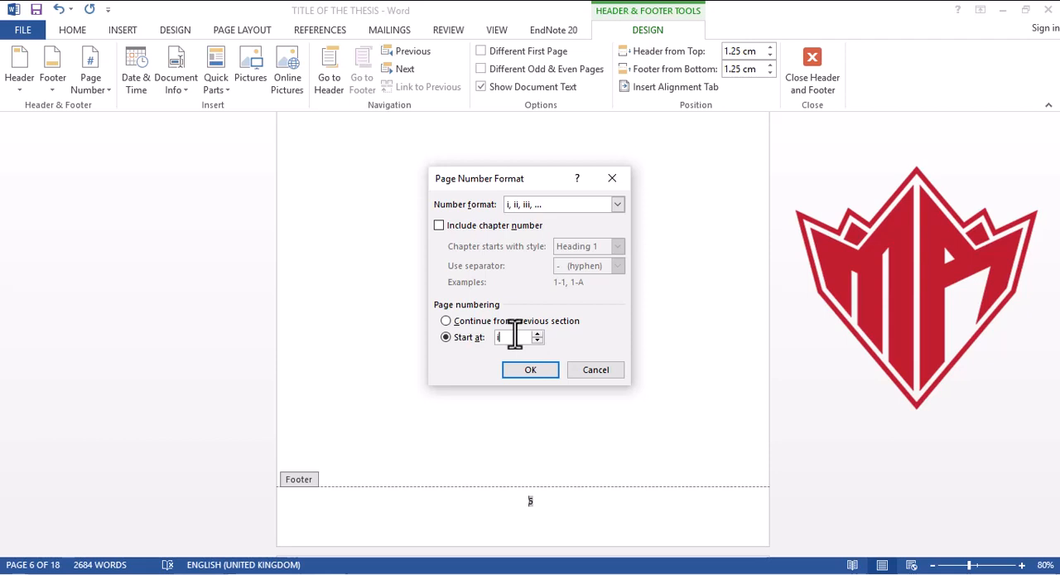
left_click(540, 369)
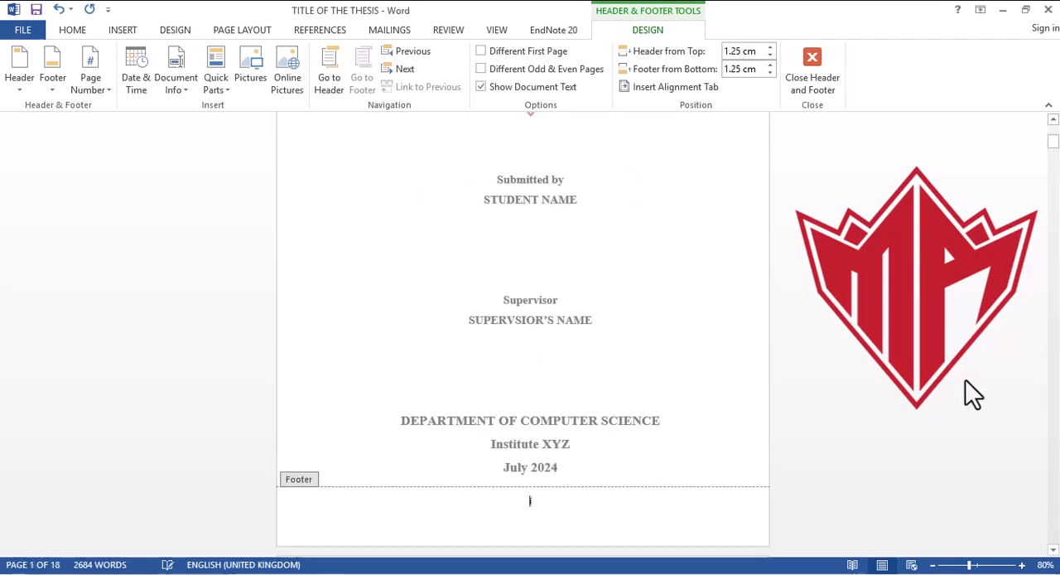
left_click_drag(1053, 153, 1055, 128)
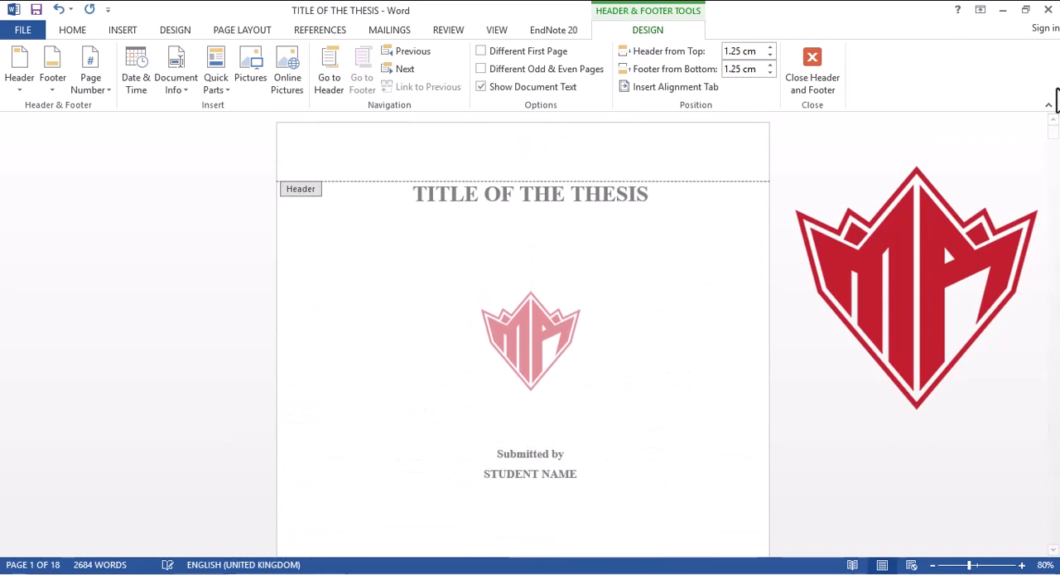
triple_click(557, 190)
left_click(645, 220)
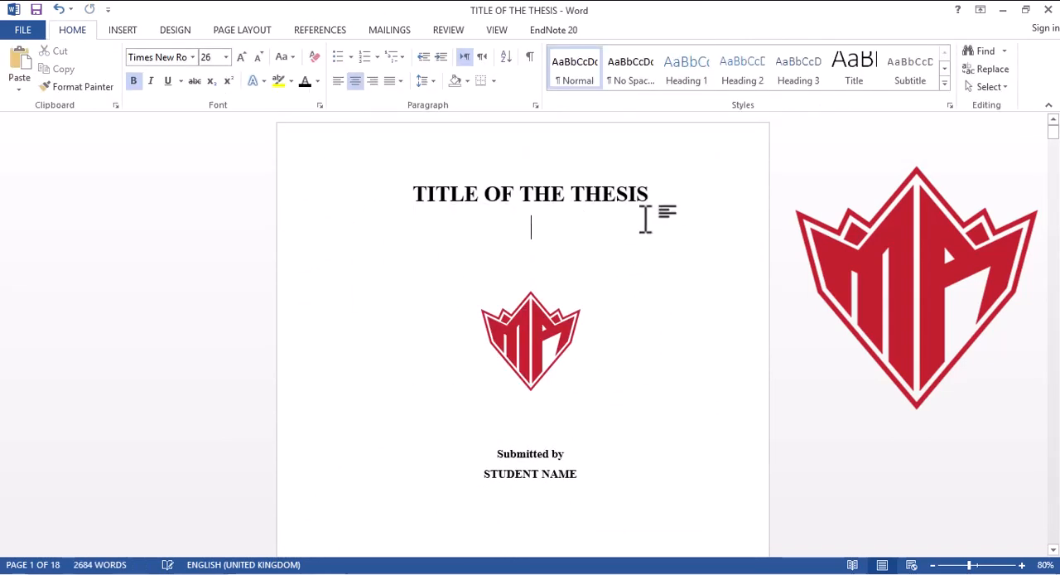
left_click_drag(1056, 148, 1054, 330)
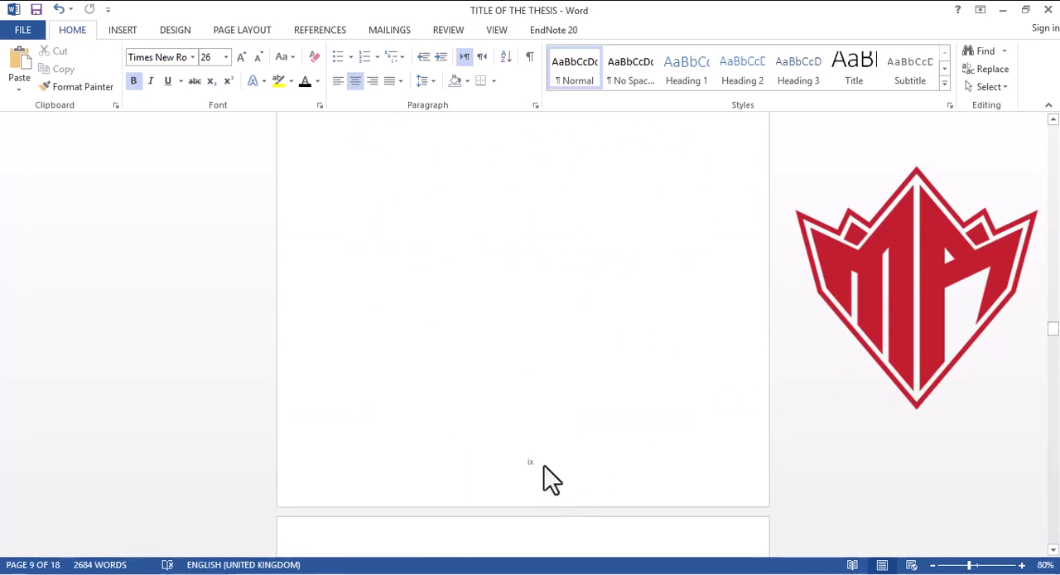
double_click(544, 464)
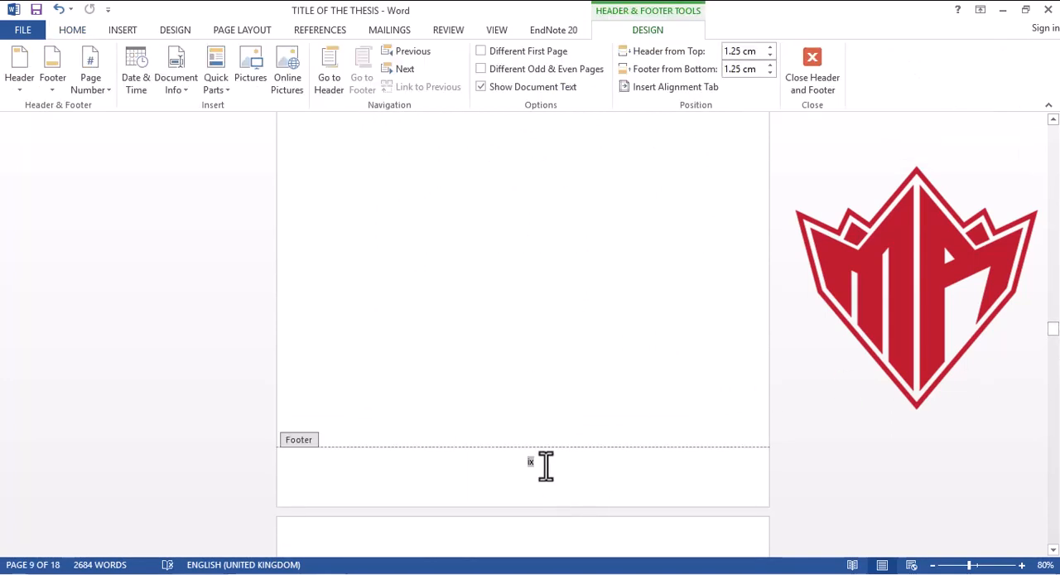
left_click(546, 466)
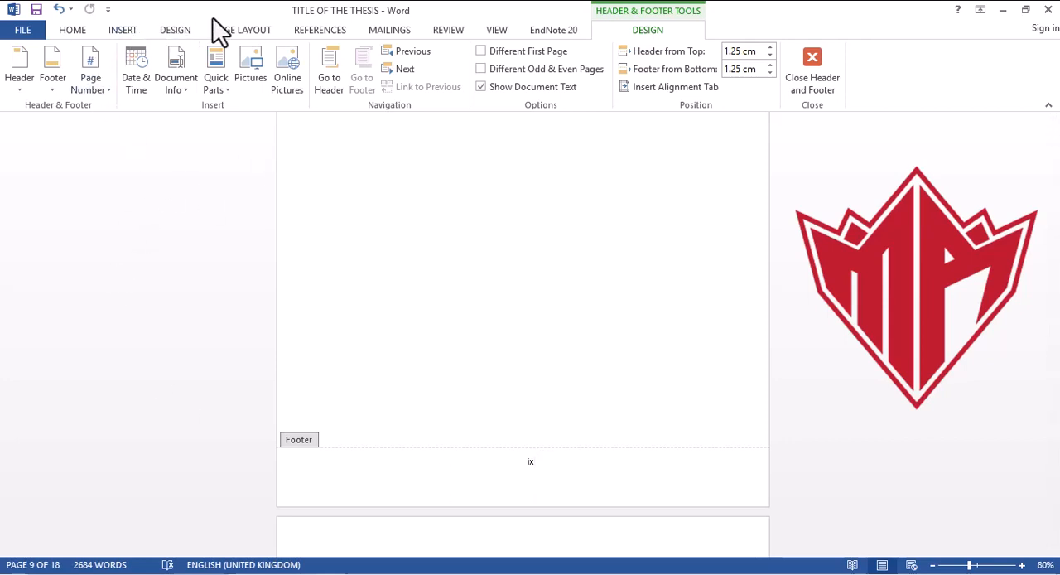
left_click(248, 31)
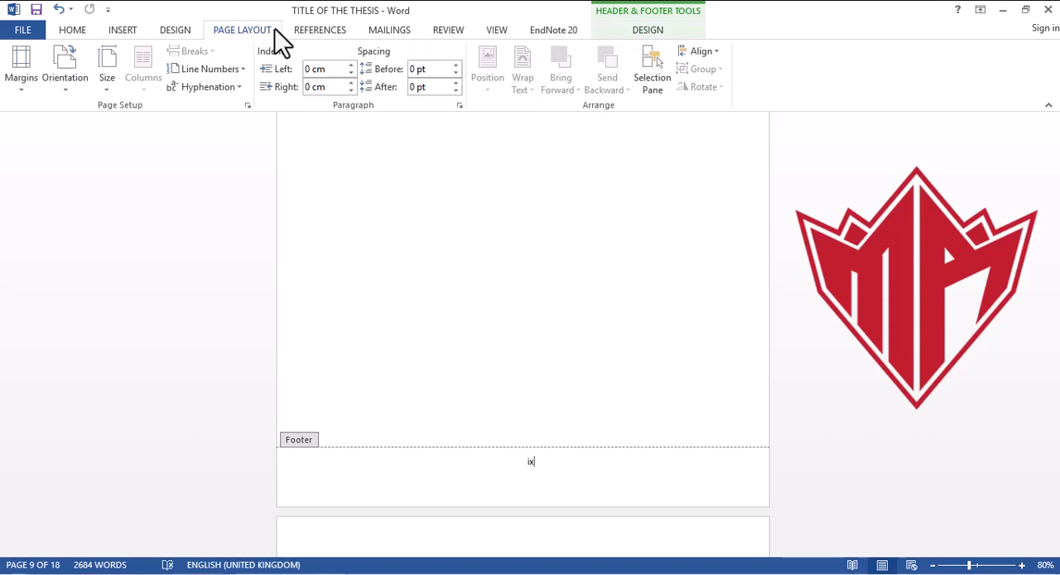
left_click(323, 33)
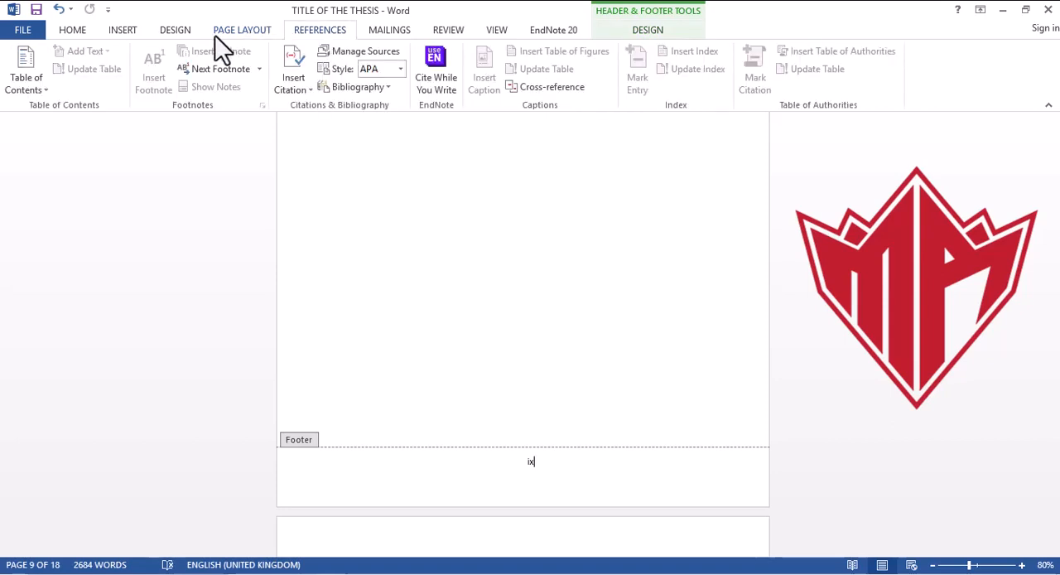
left_click(234, 41)
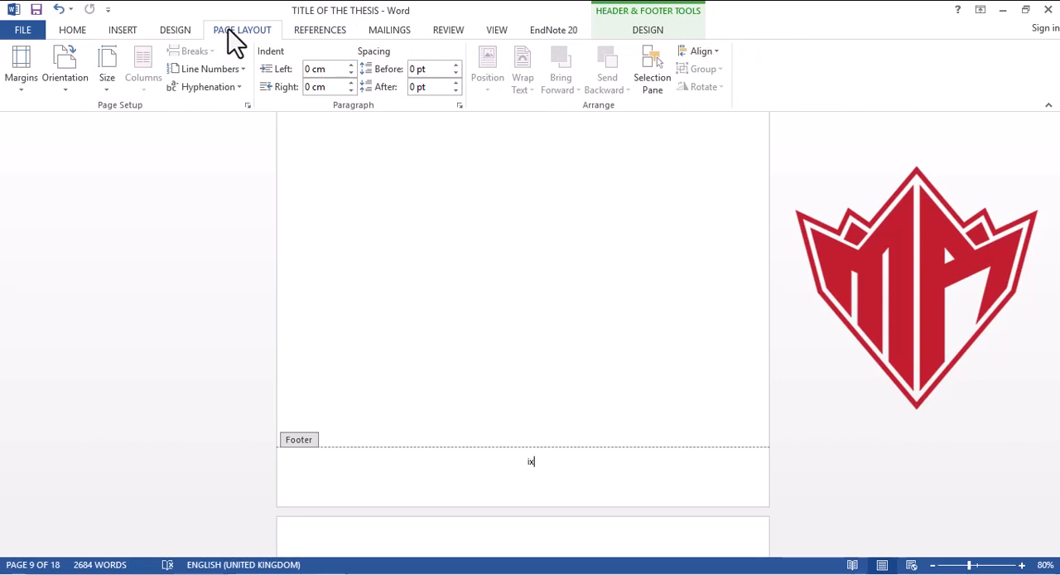
left_click(177, 31)
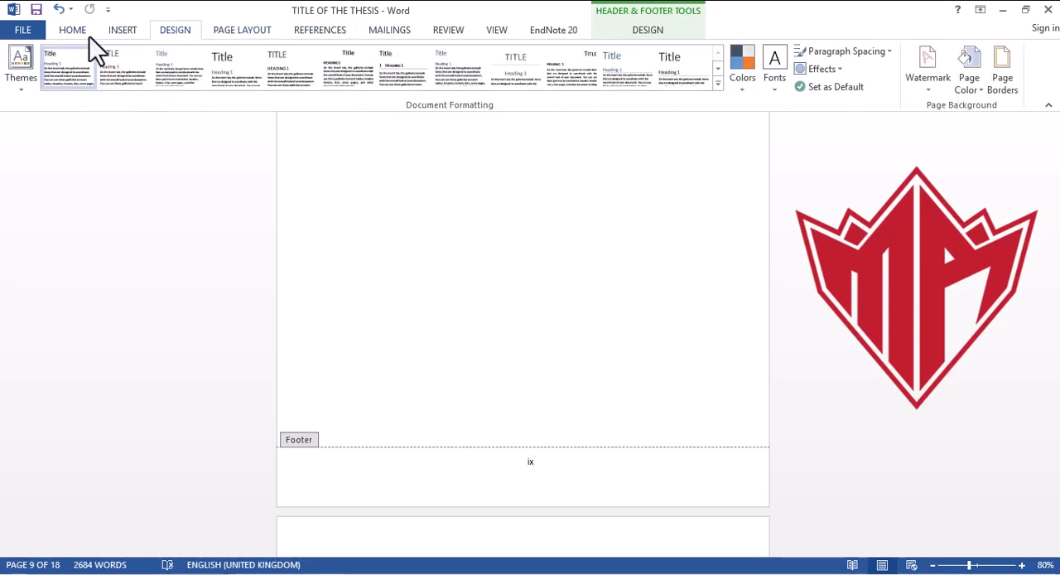
left_click(116, 32)
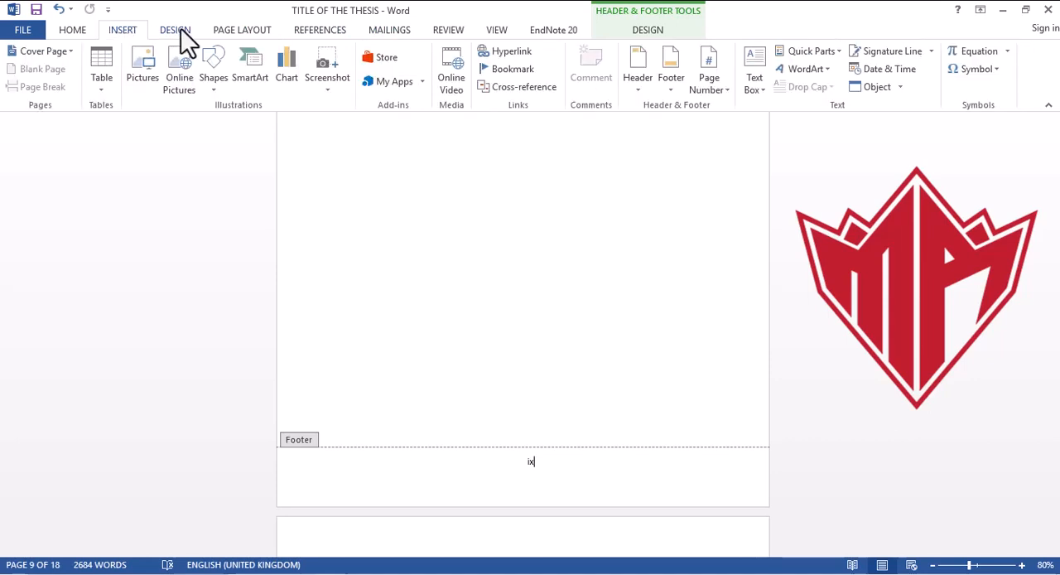
left_click(224, 33)
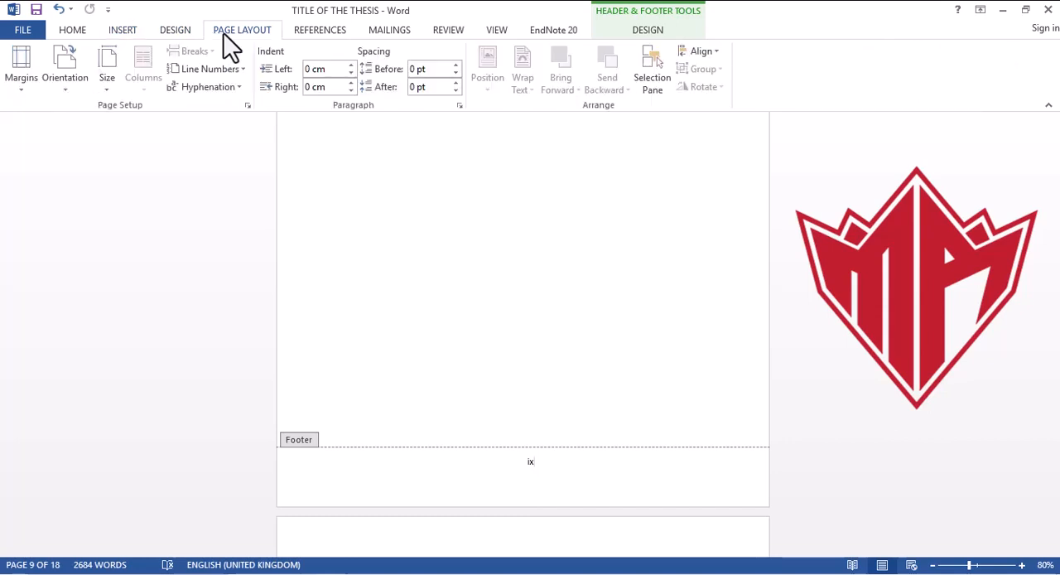
double_click(463, 378)
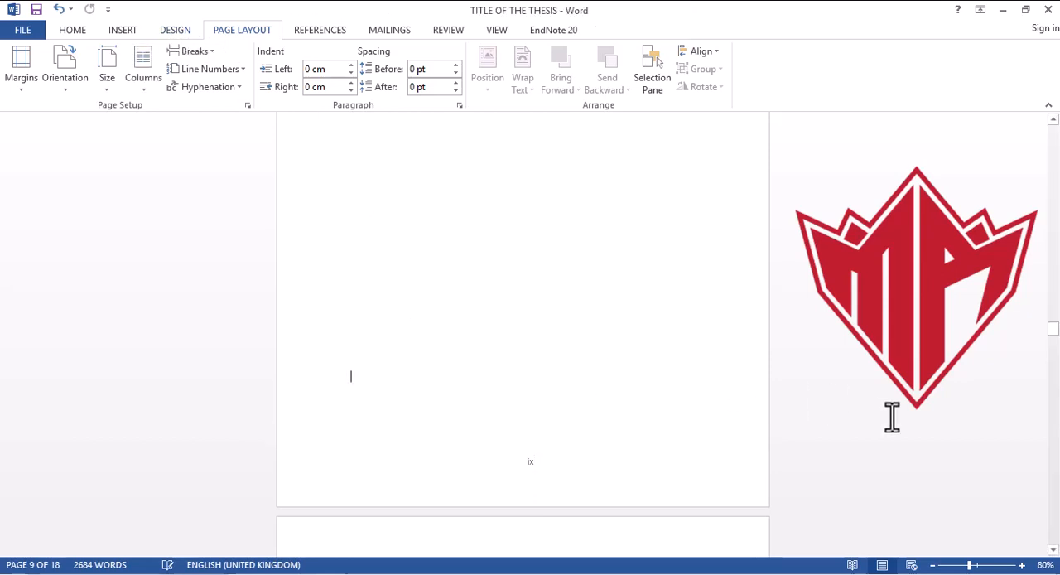
Step: Insert a continuous section break on the page just before the "CHAPTER 1 INTRODUCTION" heading
left_click_drag(1055, 343, 1056, 340)
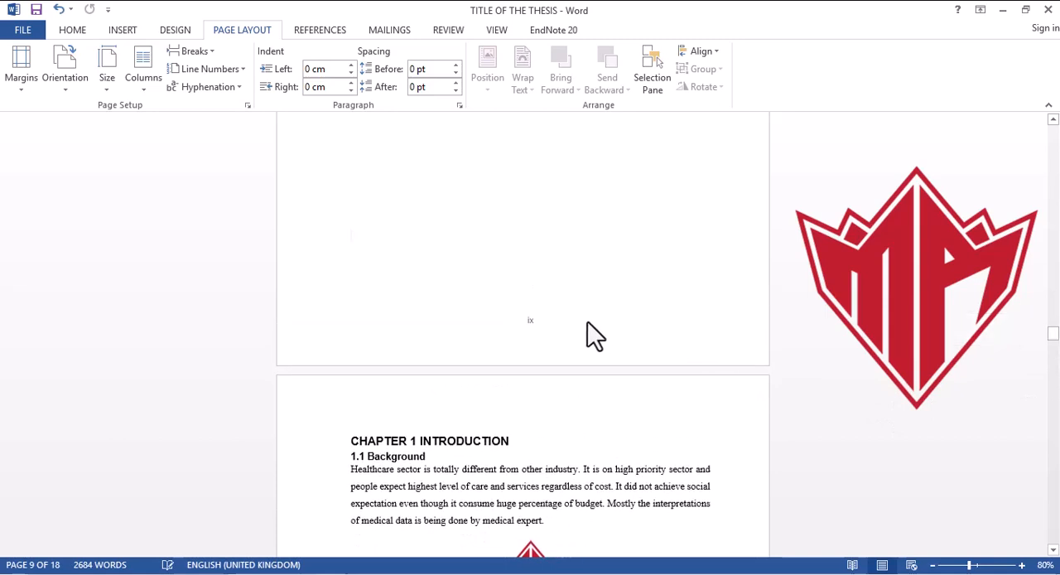
left_click(569, 291)
left_click(210, 54)
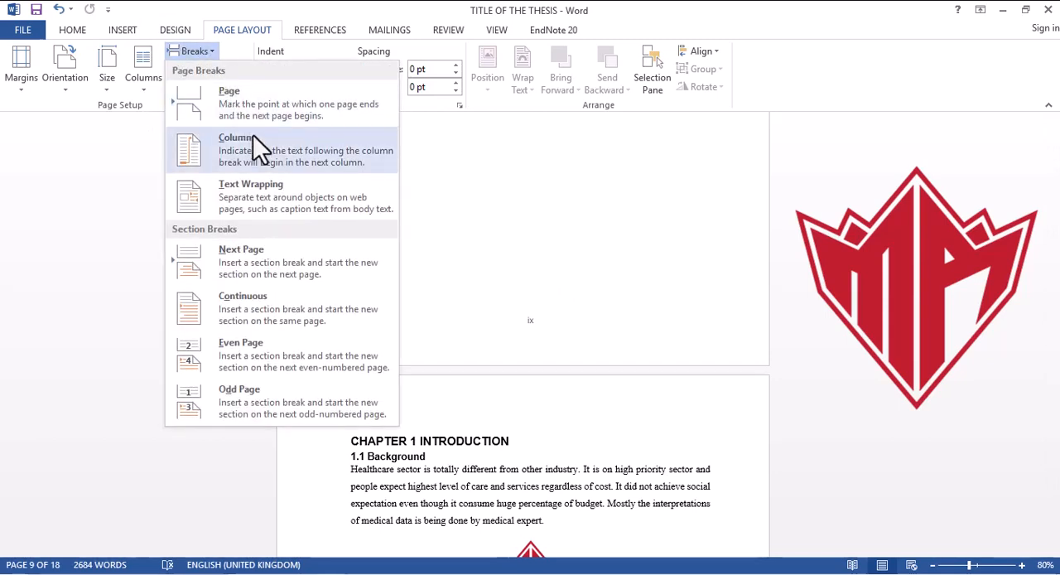
left_click(334, 312)
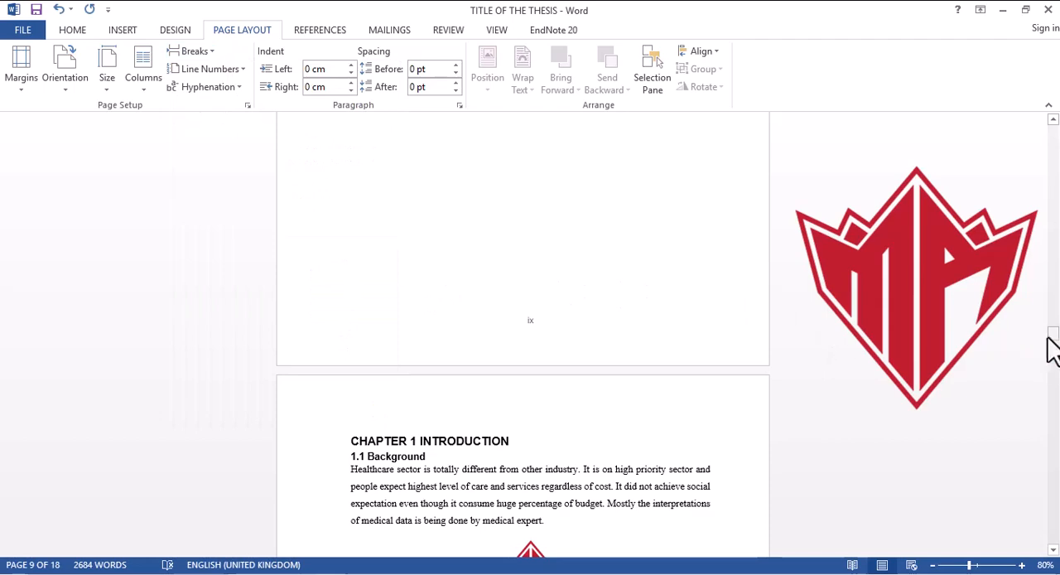
Step: Change the page number format of the Section 2 footer, beginning at Chapter 1, to 1, 2, 3
left_click_drag(1053, 346, 1053, 358)
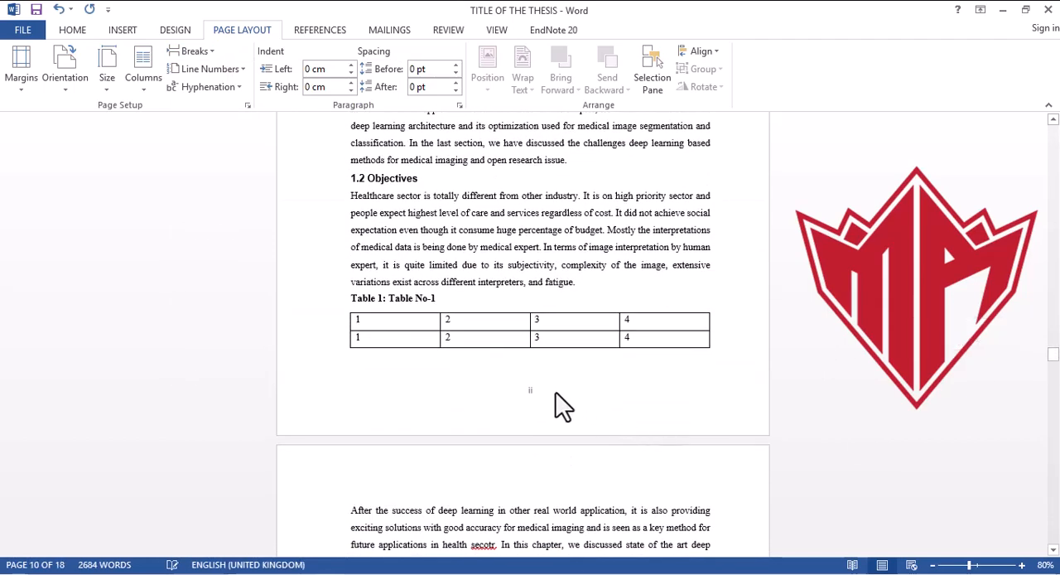
double_click(545, 395)
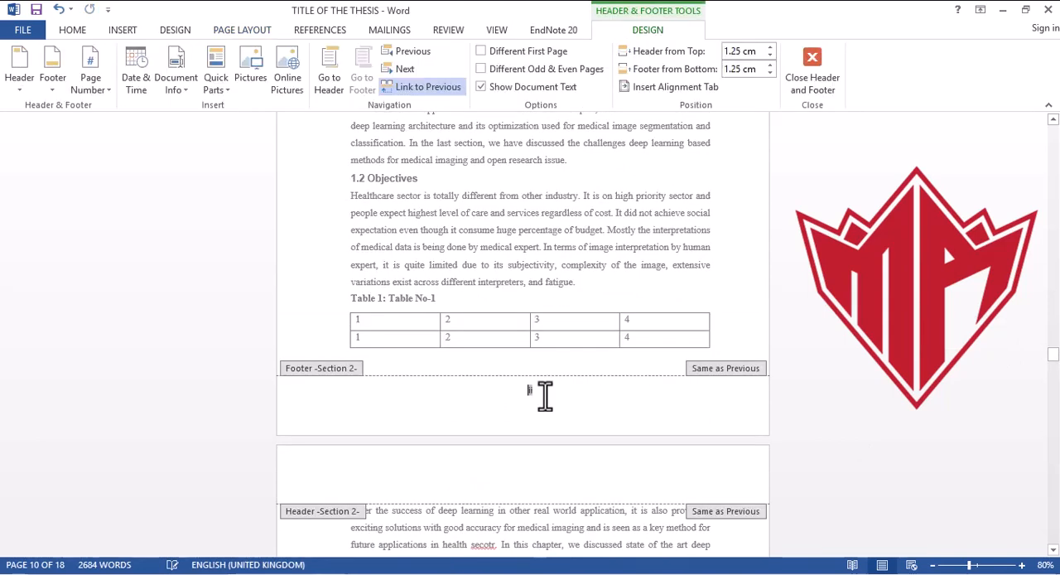
left_click(104, 88)
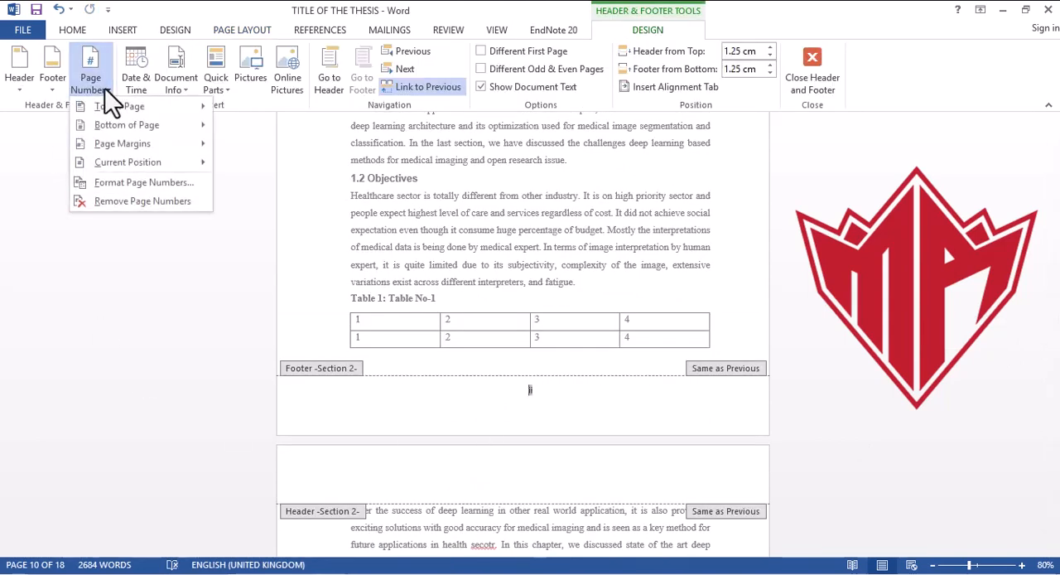
left_click(144, 181)
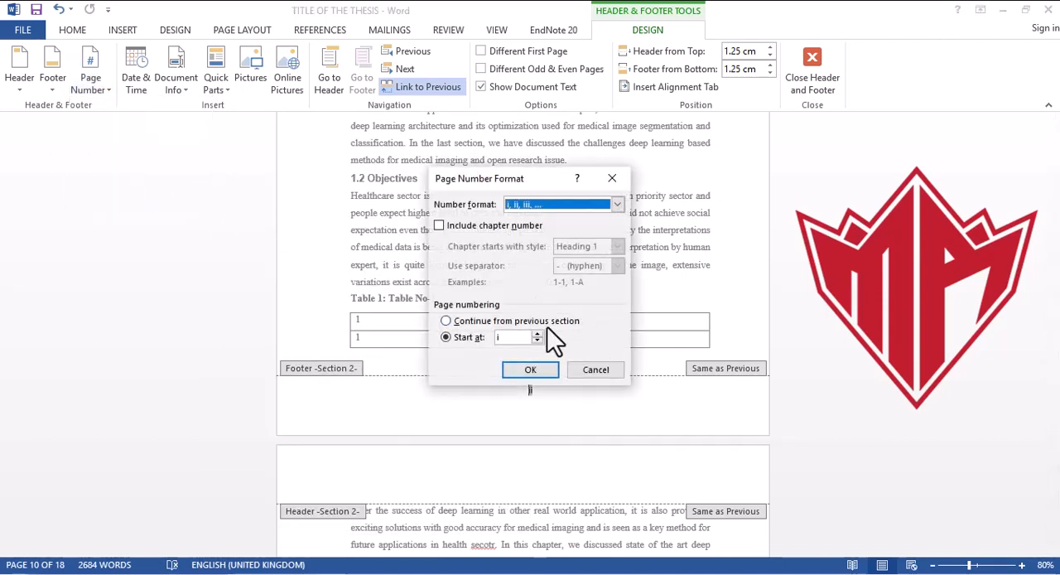
left_click(618, 205)
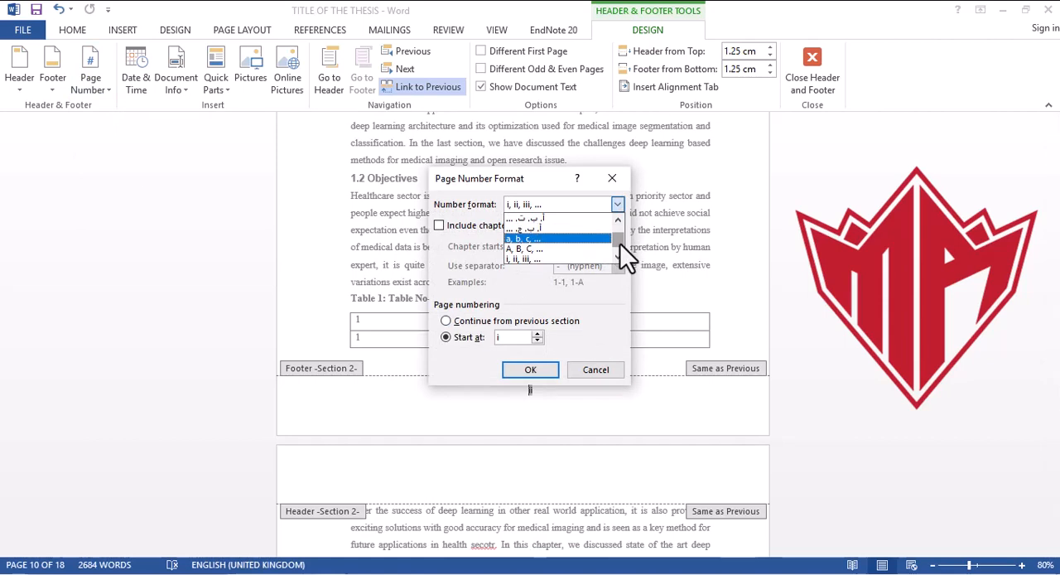
left_click_drag(620, 244, 621, 231)
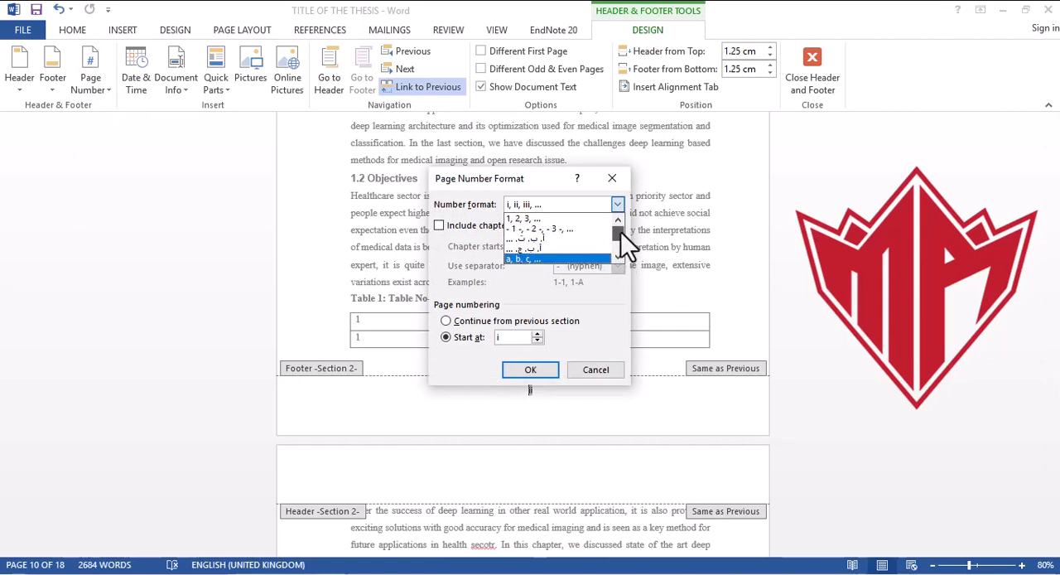
left_click(541, 216)
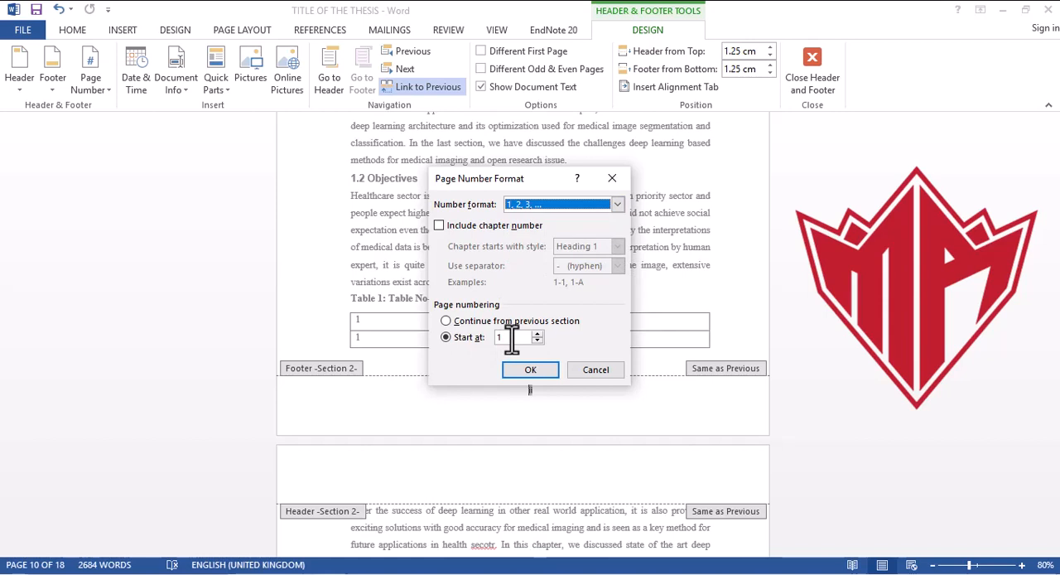
left_click(537, 374)
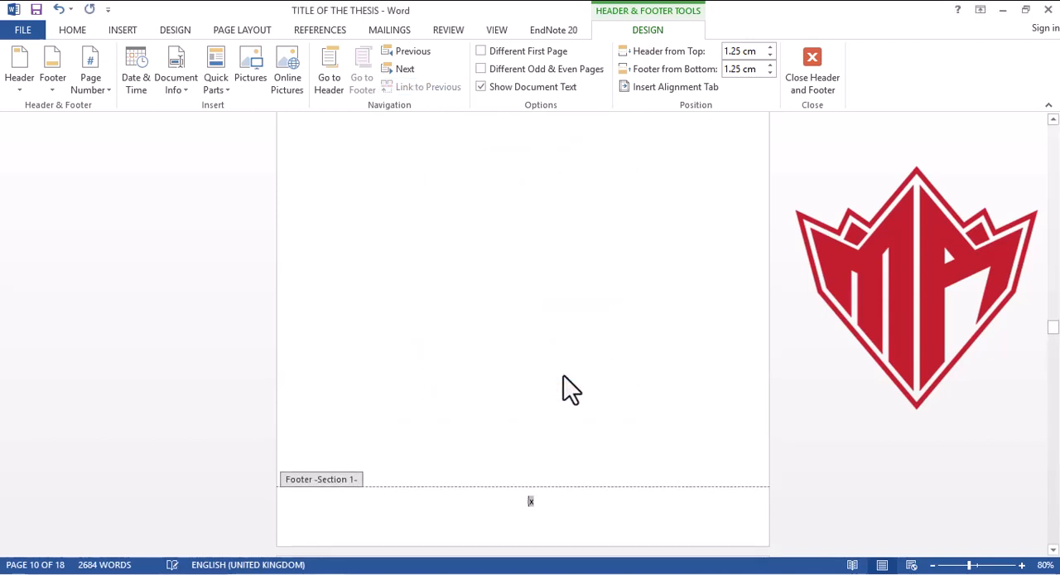
Step: Set the Section 2 page numbering to start at 0 and return from the footer to the body text
mouse_move(1050, 335)
left_mouse_down()
mouse_move(1050, 317)
mouse_move(1050, 353)
left_mouse_up()
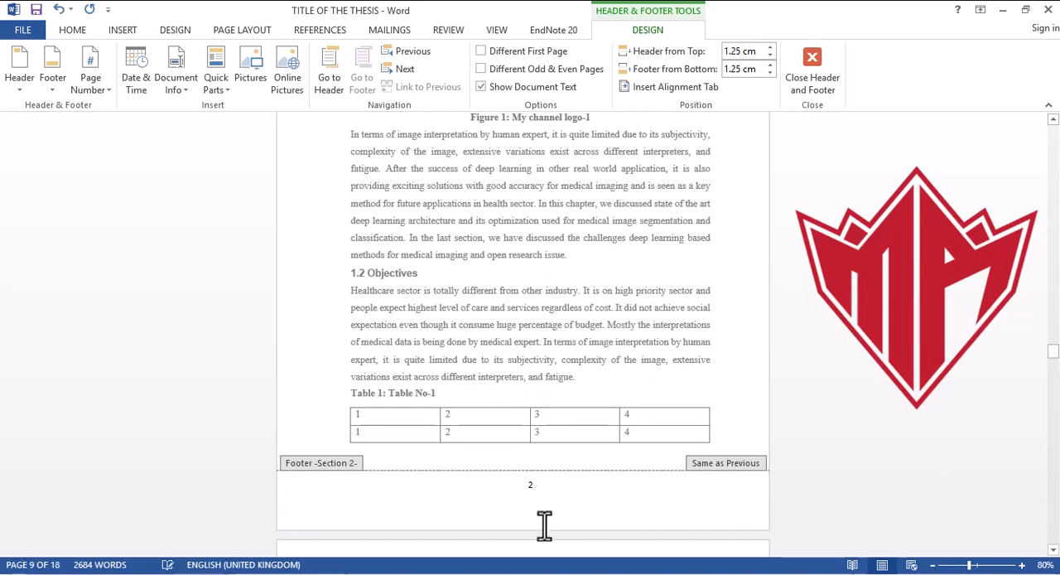
left_click(542, 495)
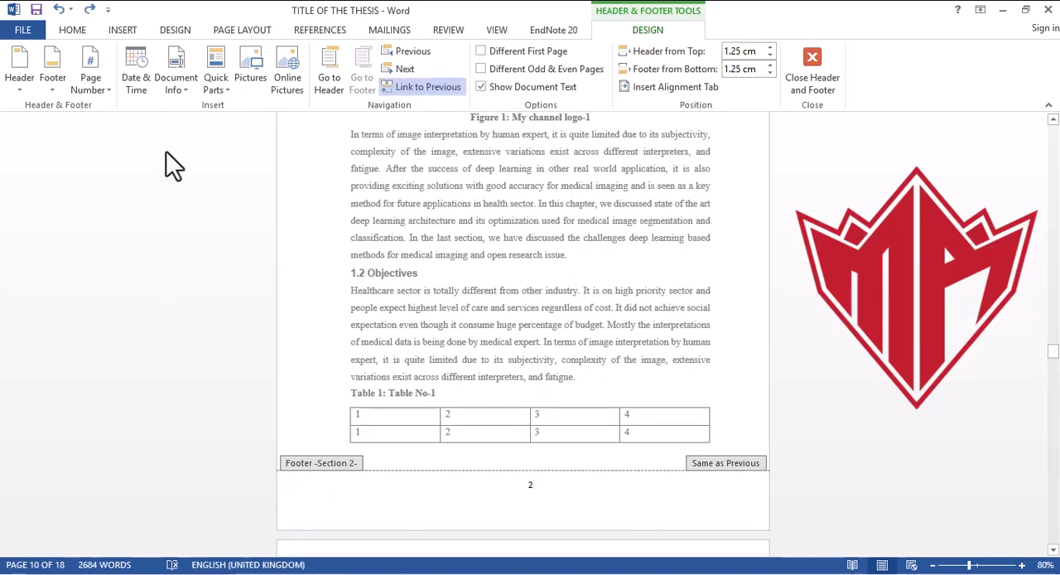
left_click(107, 90)
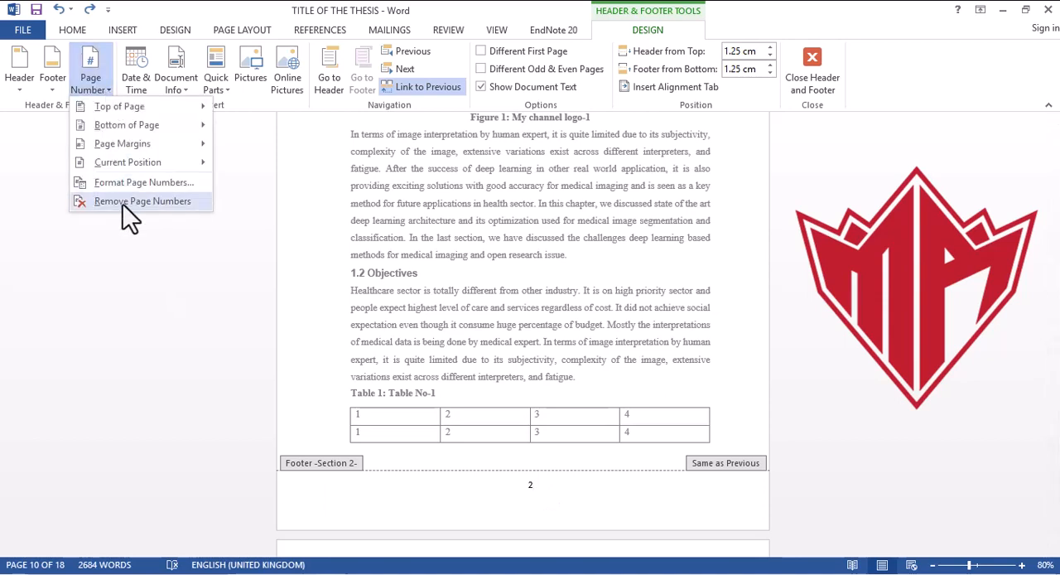
left_click(128, 183)
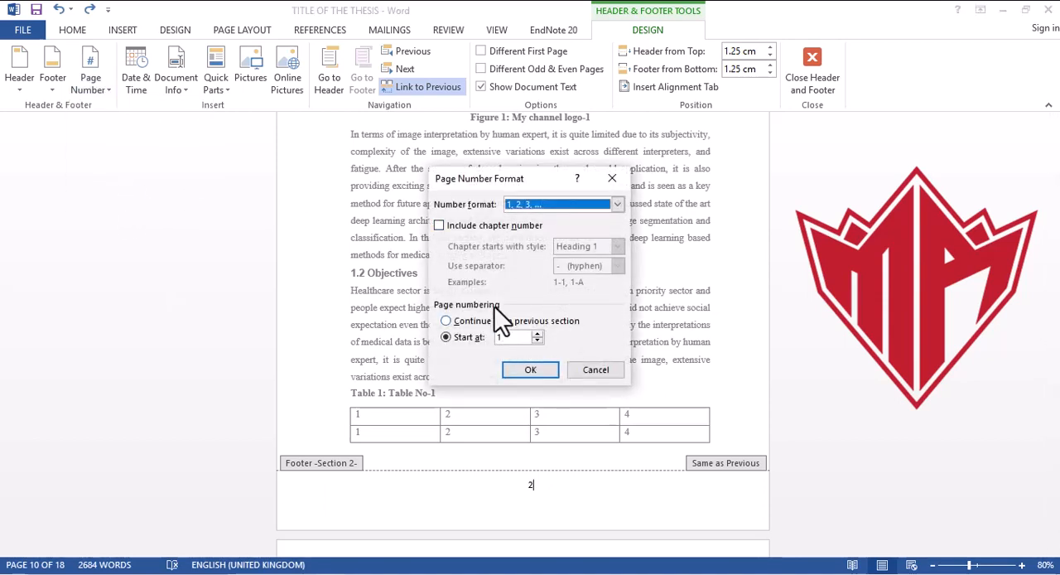
double_click(503, 336)
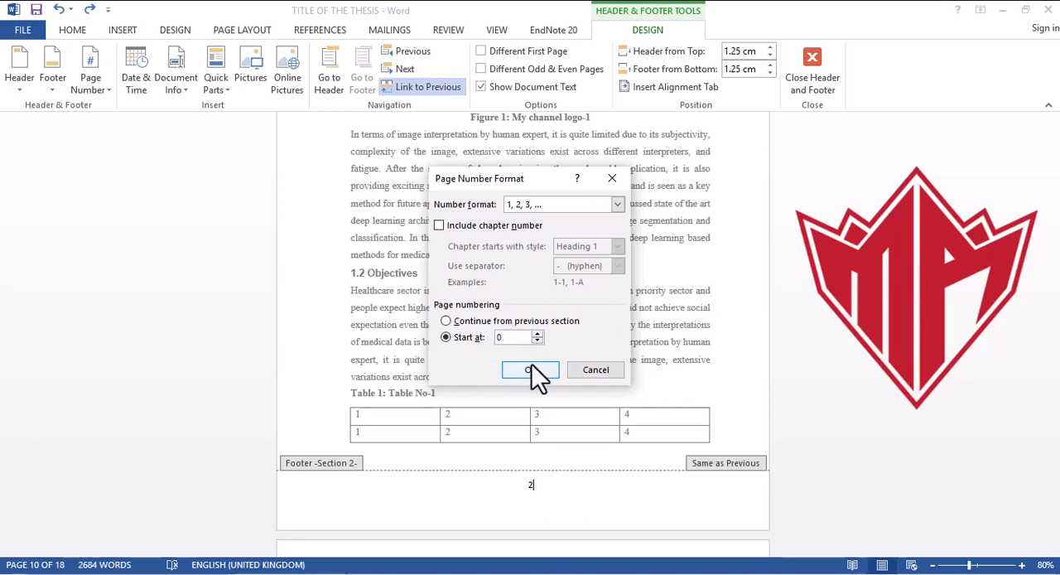
left_click(535, 370)
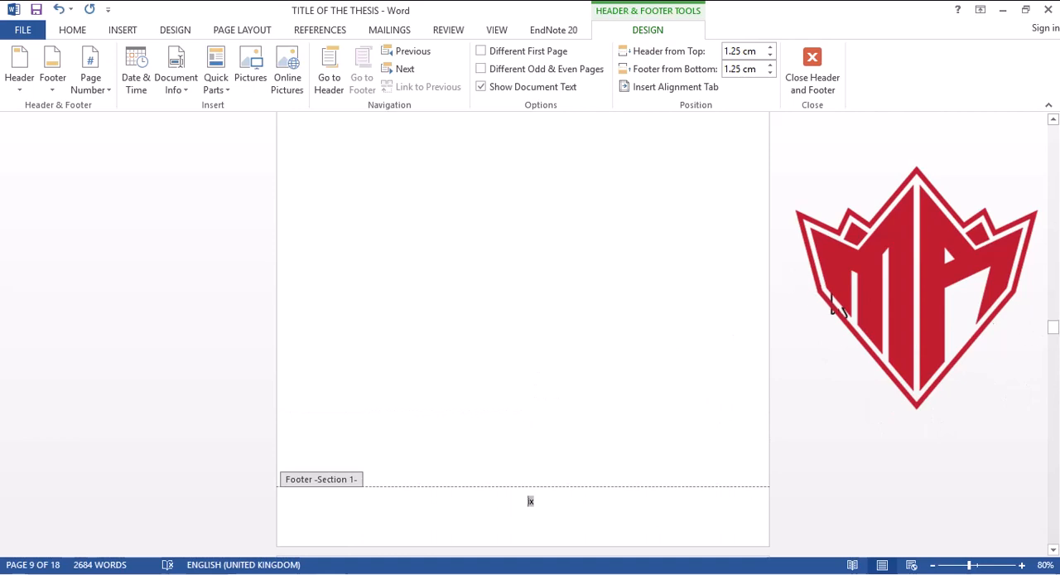
double_click(626, 273)
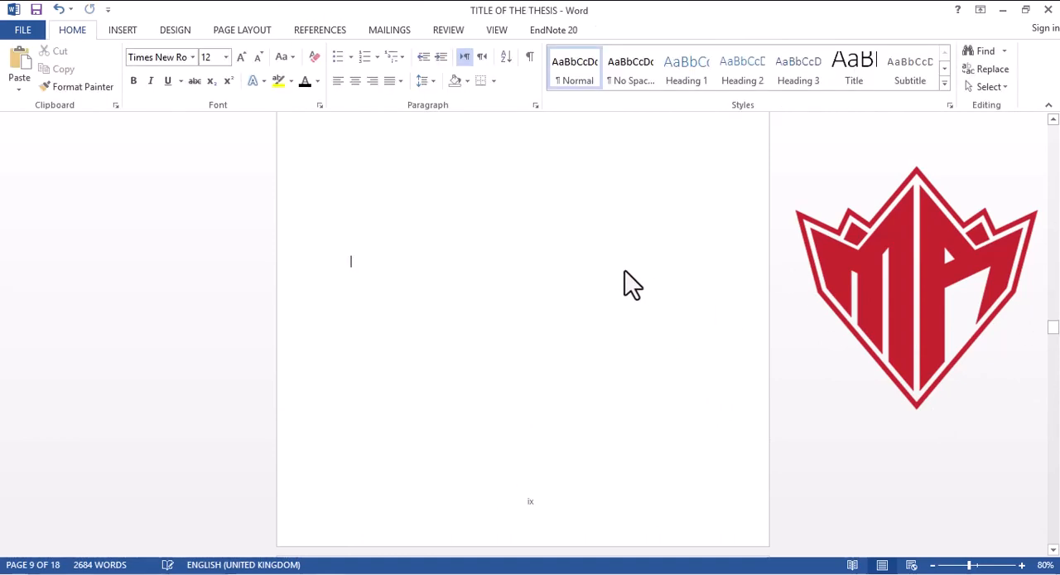
Step: Check the page numbers from the title page through Chapter 1 and compare them with Thesis Format 1.pdf in Foxit Reader
left_click_drag(1055, 338, 1055, 359)
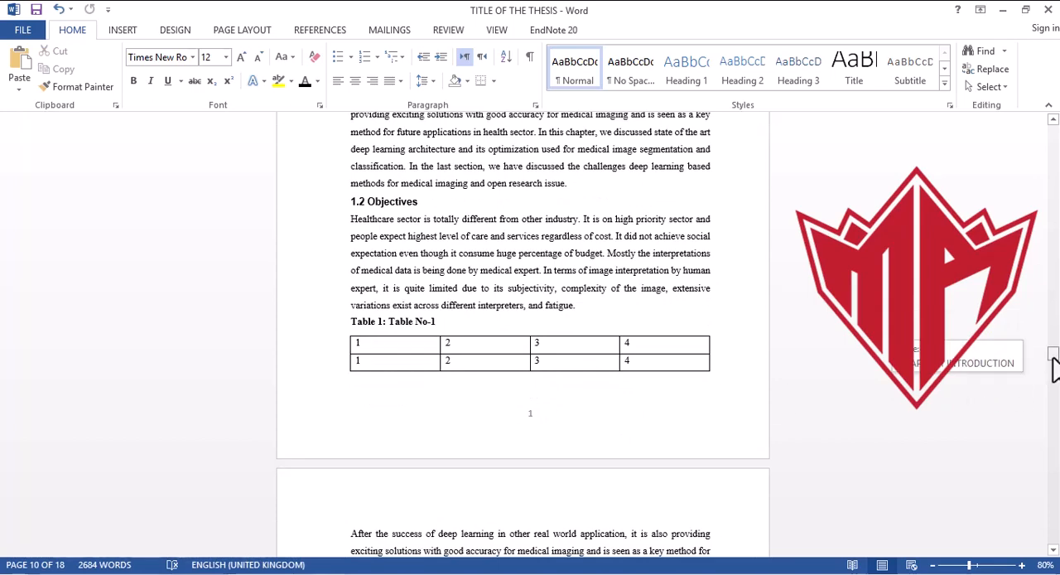
left_click_drag(1054, 362, 1058, 168)
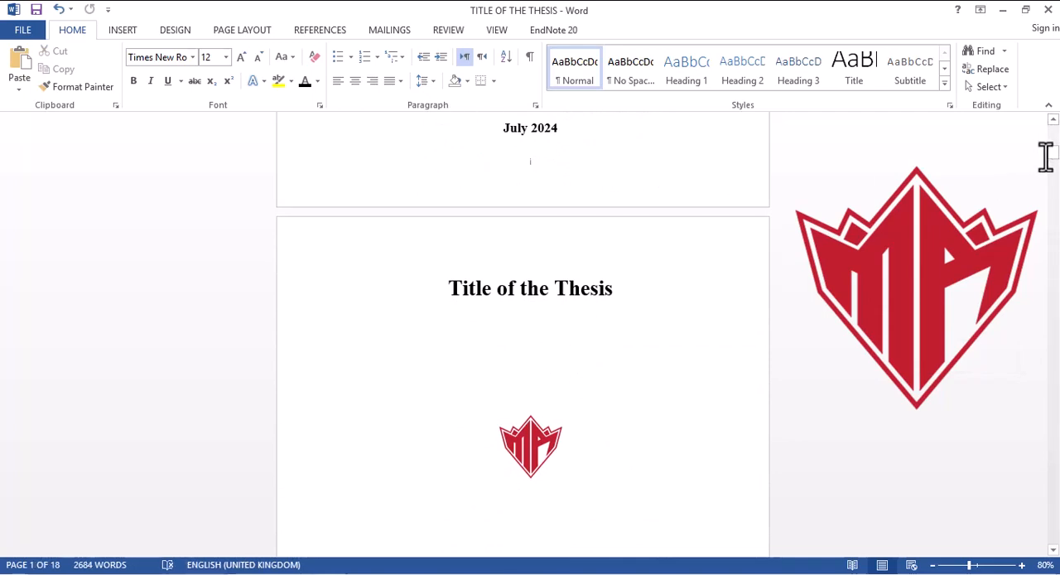
left_click_drag(1054, 165, 1052, 339)
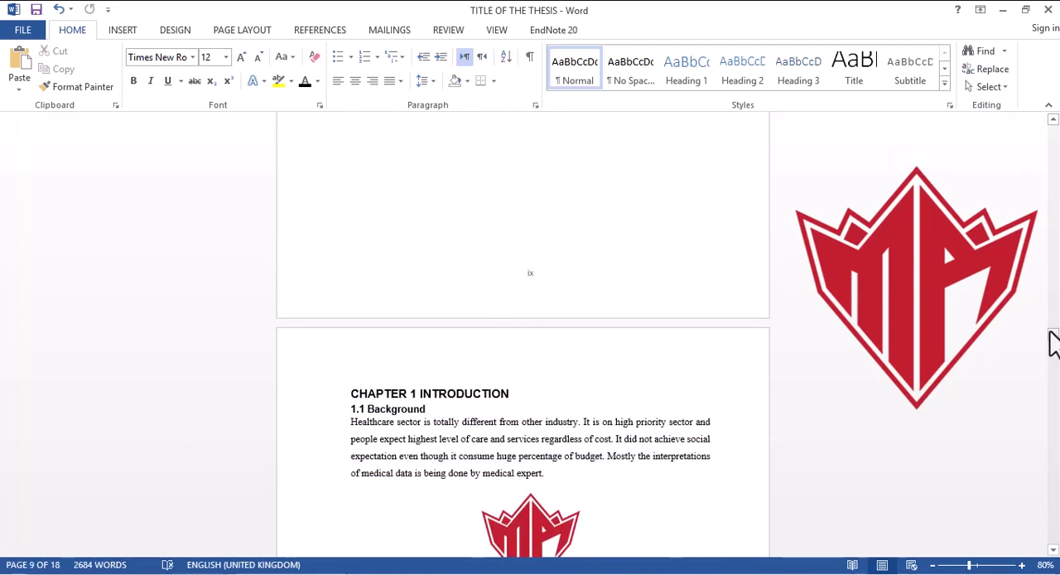
mouse_move(1052, 342)
left_mouse_down()
mouse_move(1053, 362)
mouse_move(1053, 334)
left_mouse_up()
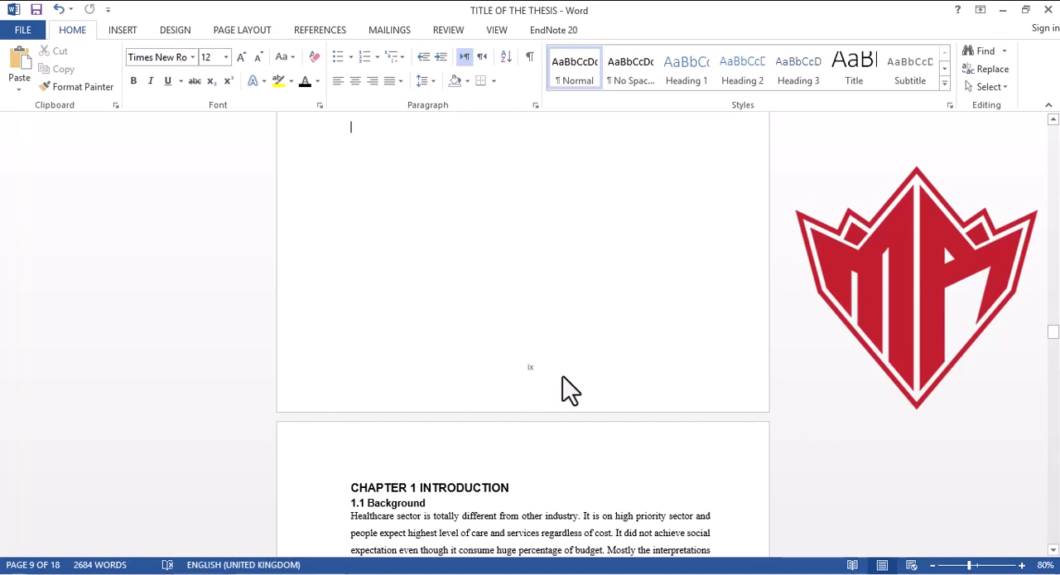
key("alt+Tab")
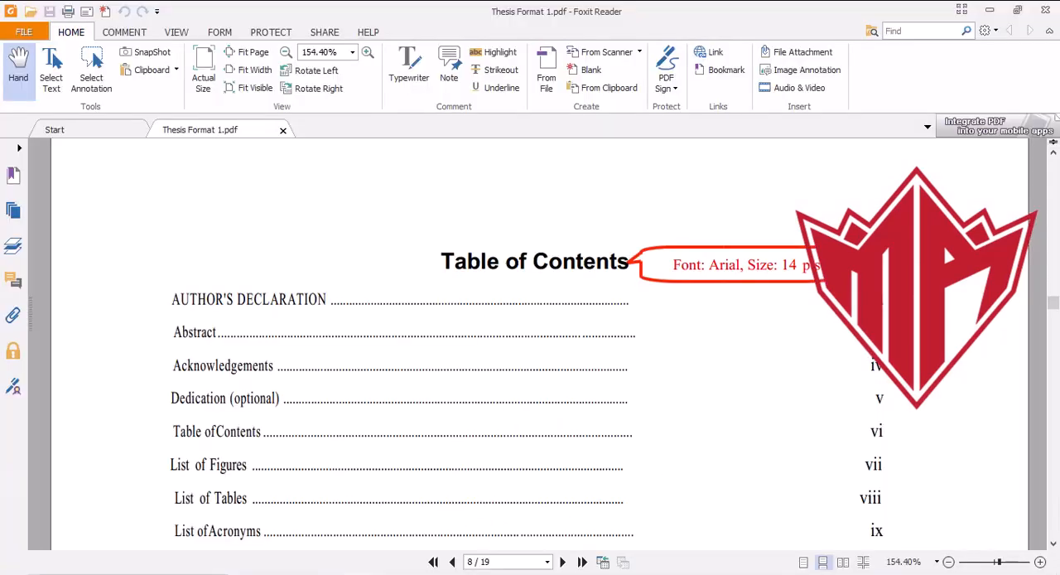
left_click_drag(1051, 308, 1055, 327)
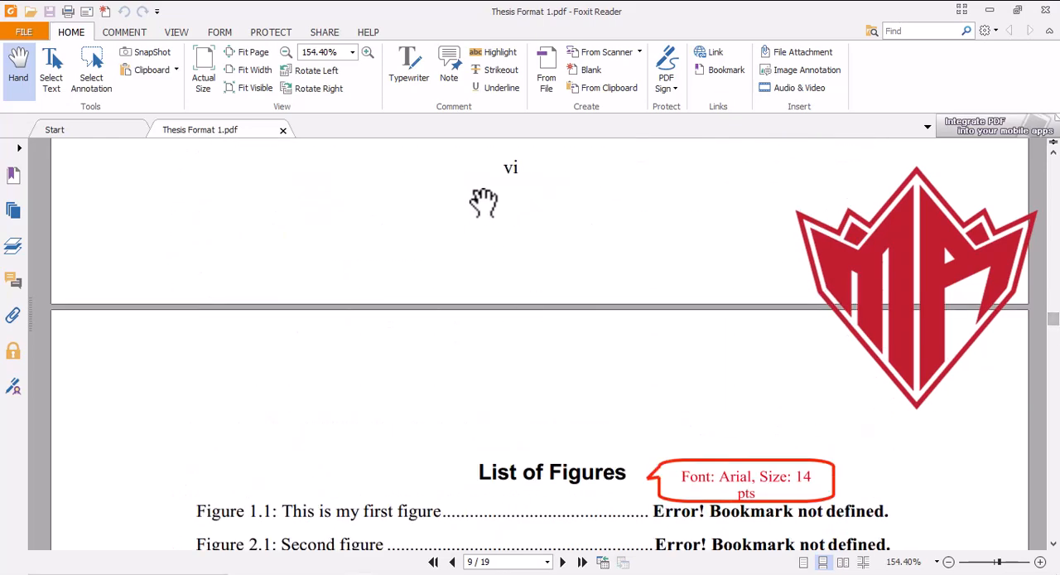
left_click_drag(1053, 332, 1055, 378)
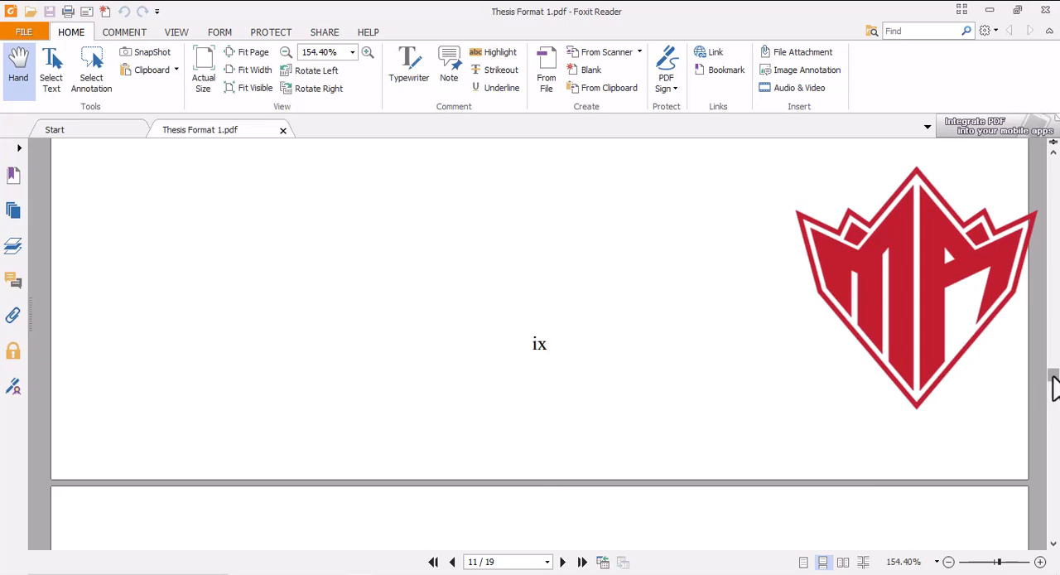
left_click_drag(1054, 378, 1054, 168)
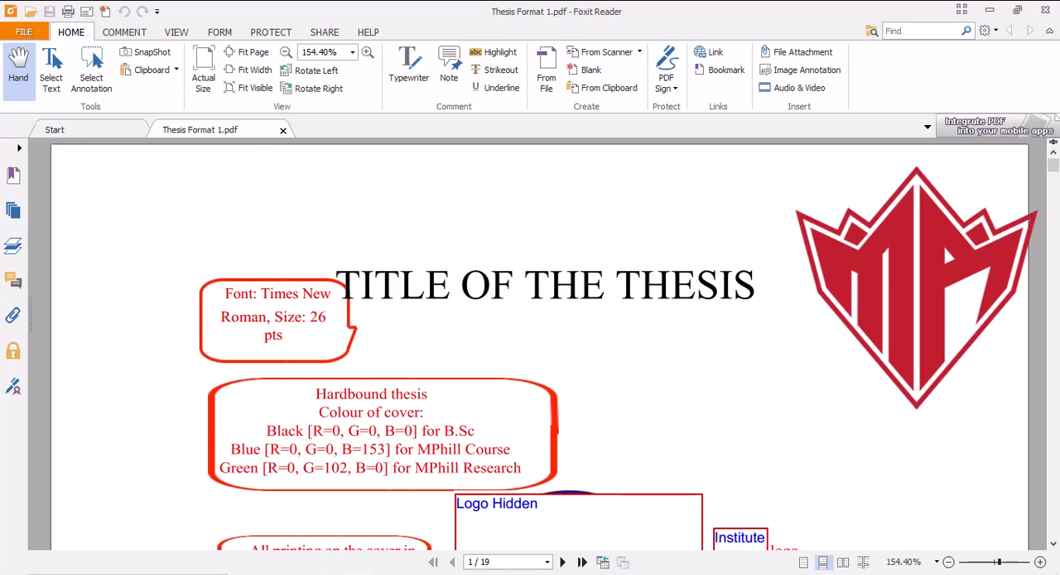
Step: Switch back to the thesis in Word and save the document
left_click(132, 572)
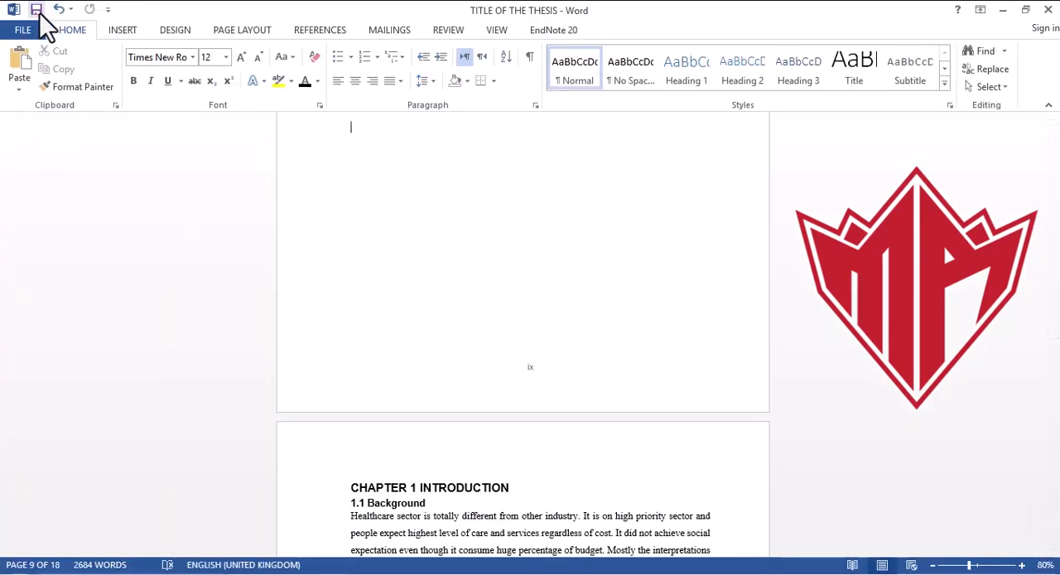
left_click(24, 30)
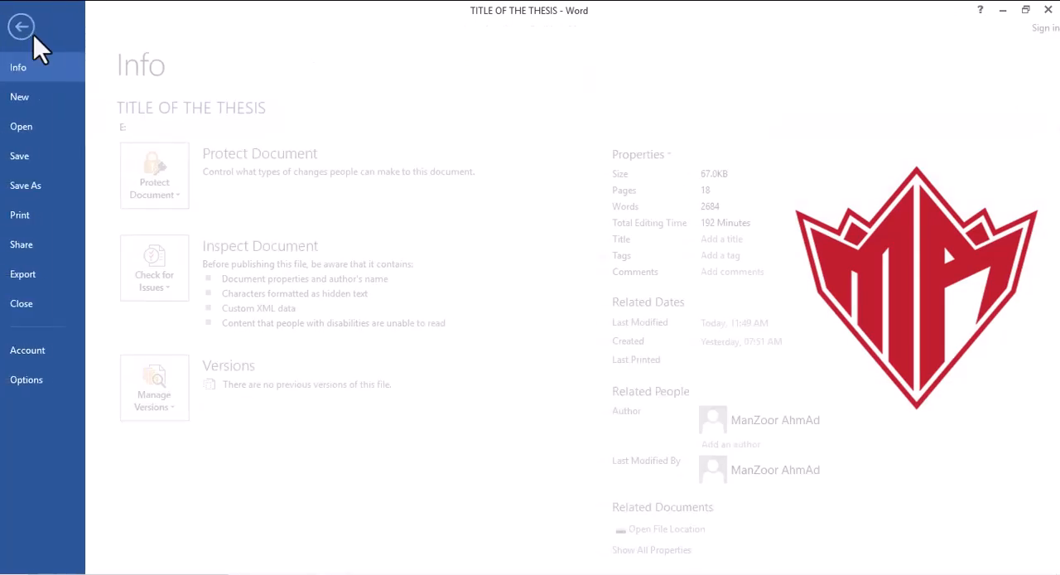
left_click(41, 158)
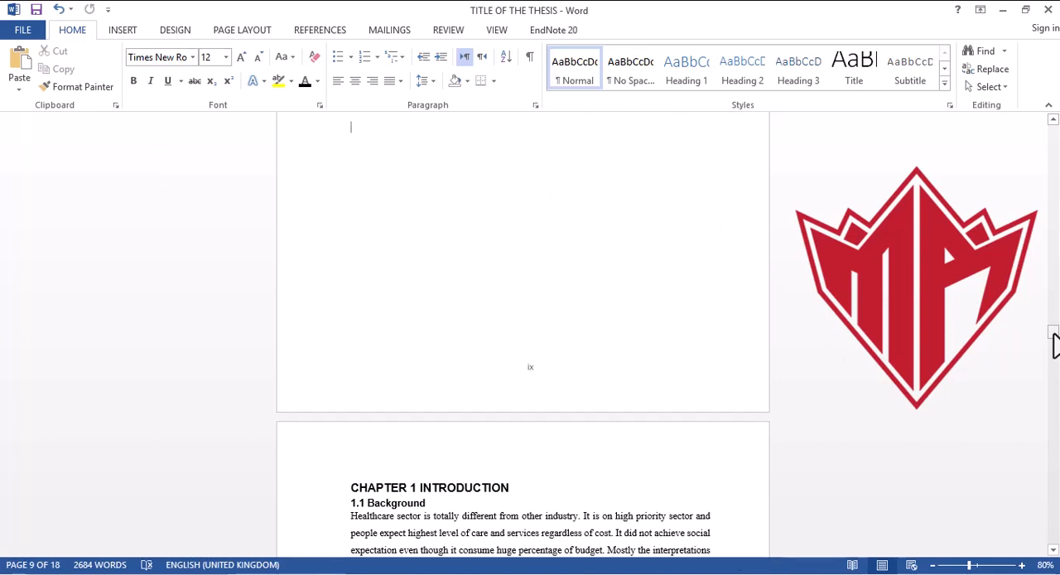
left_click_drag(1053, 341, 1054, 351)
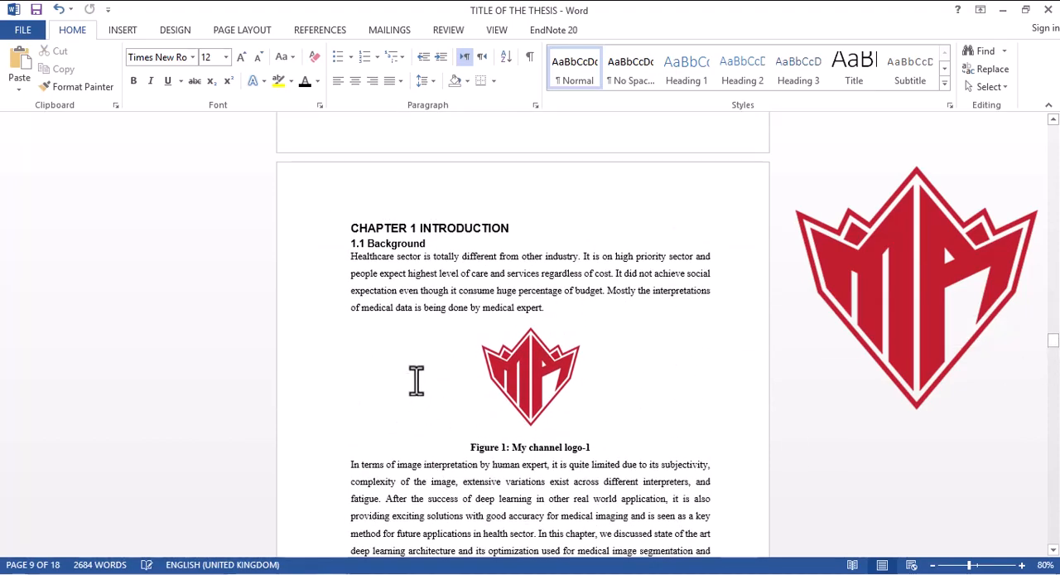